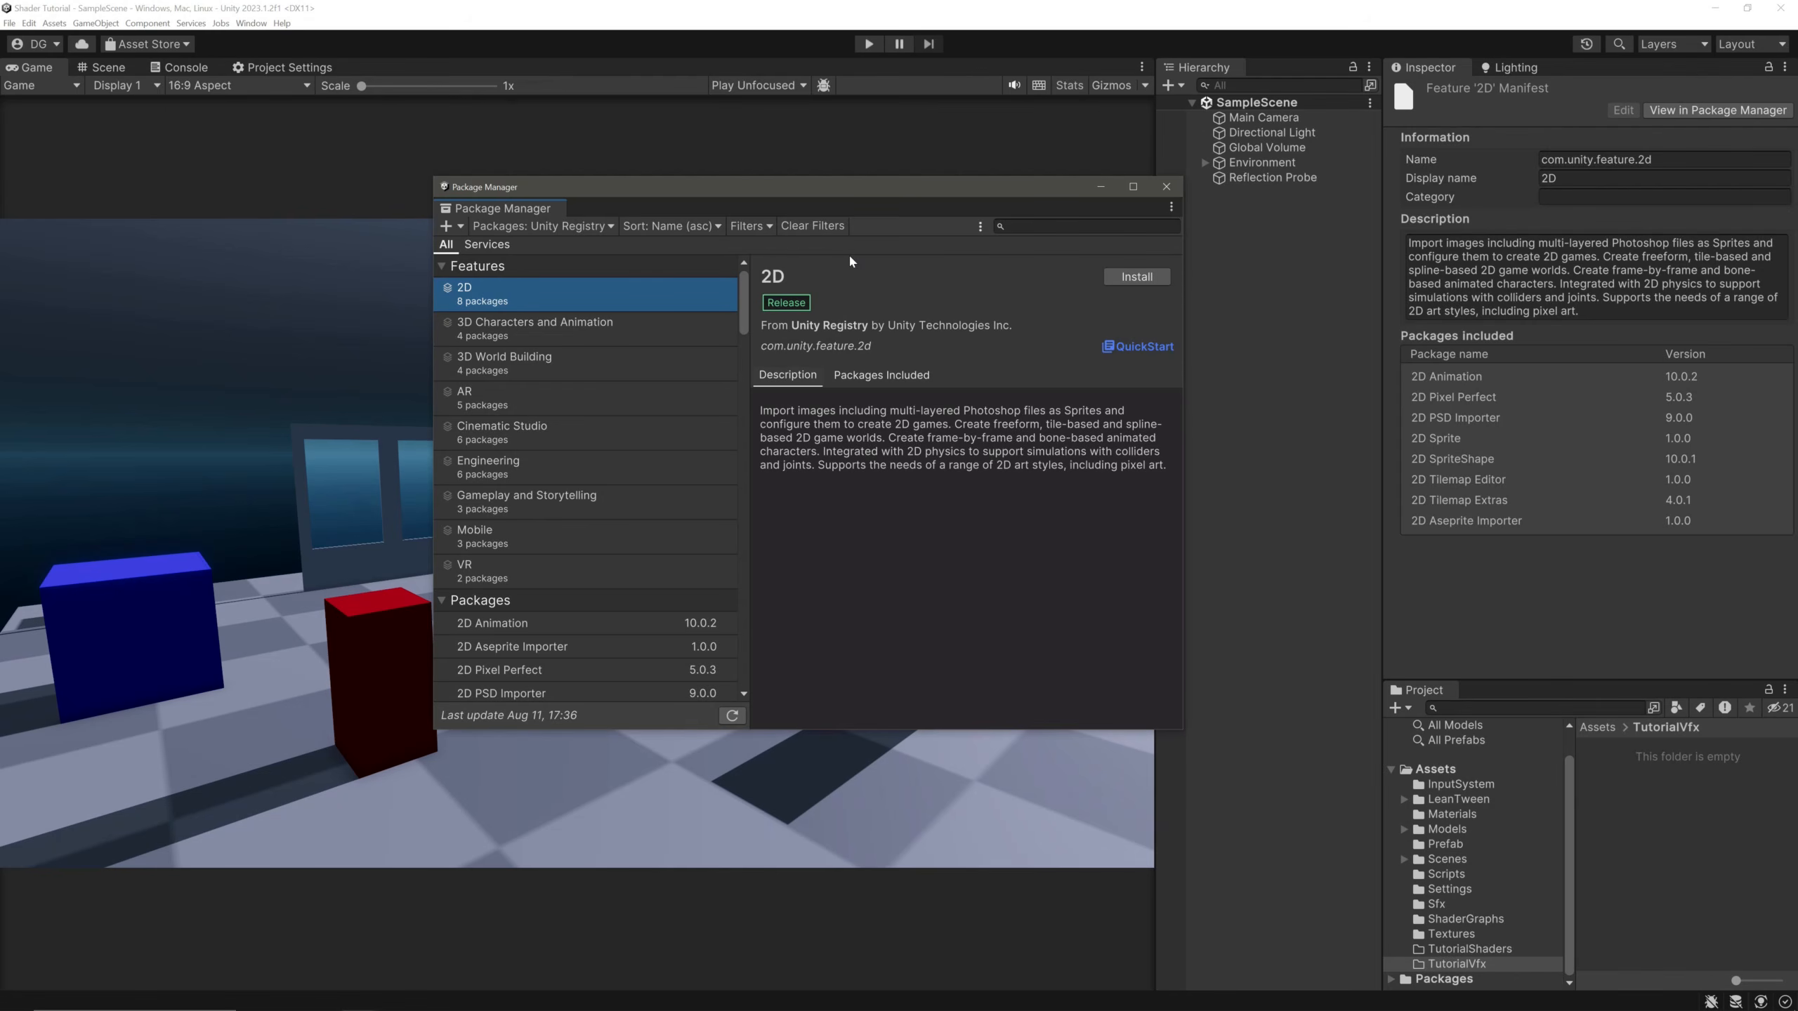
# Install the Visual Effect Graph package from the Unity Registry and close the Package Manager.
pyautogui.click(606, 227)
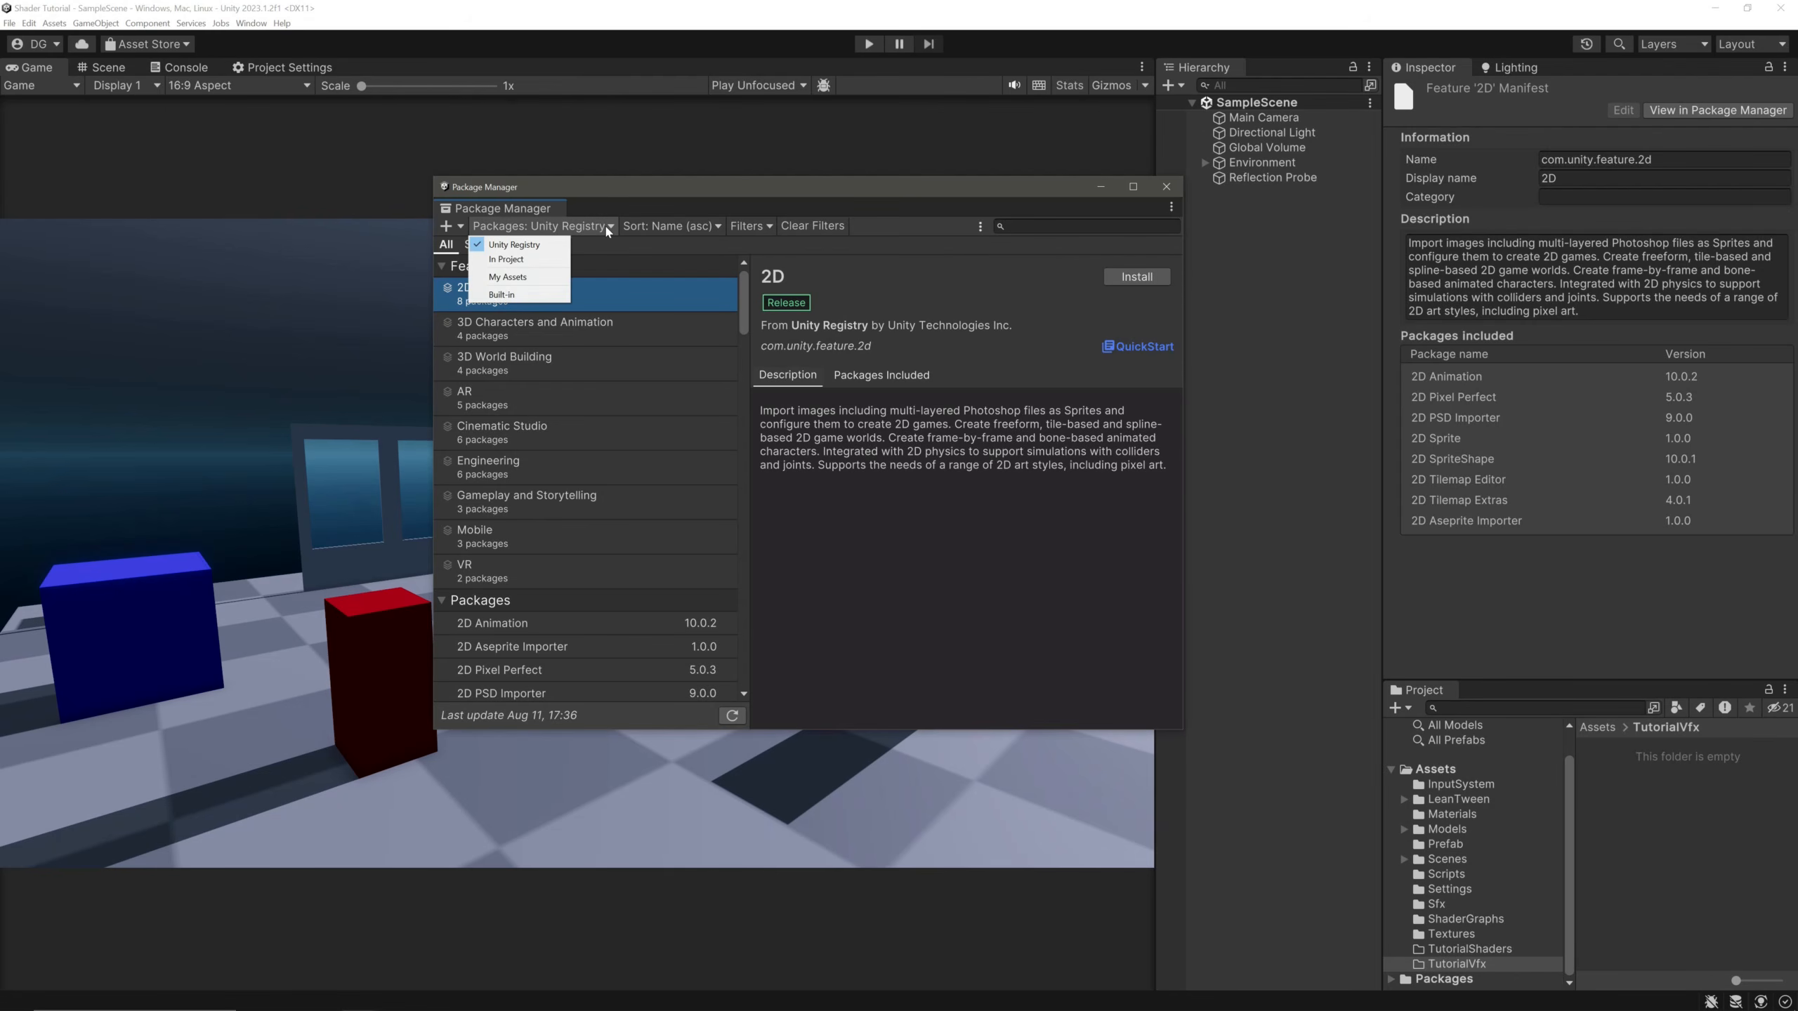
pyautogui.click(632, 259)
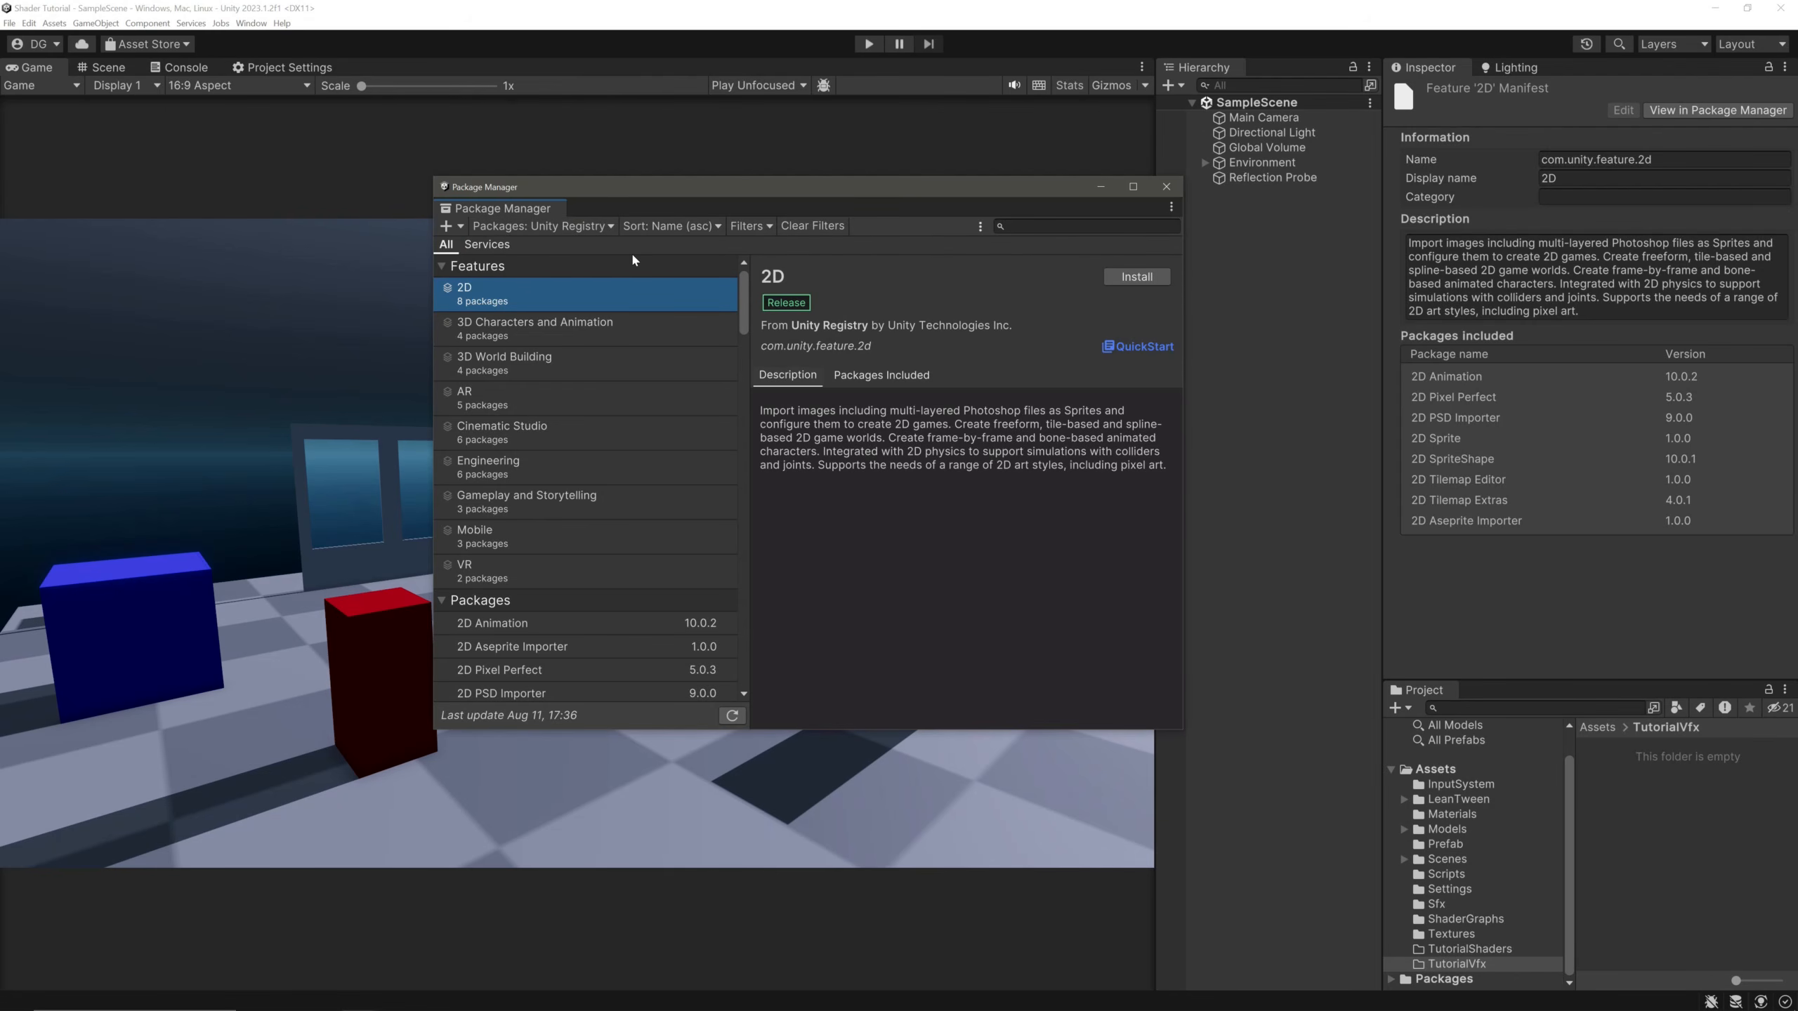
pyautogui.scroll(-20, 602, 425)
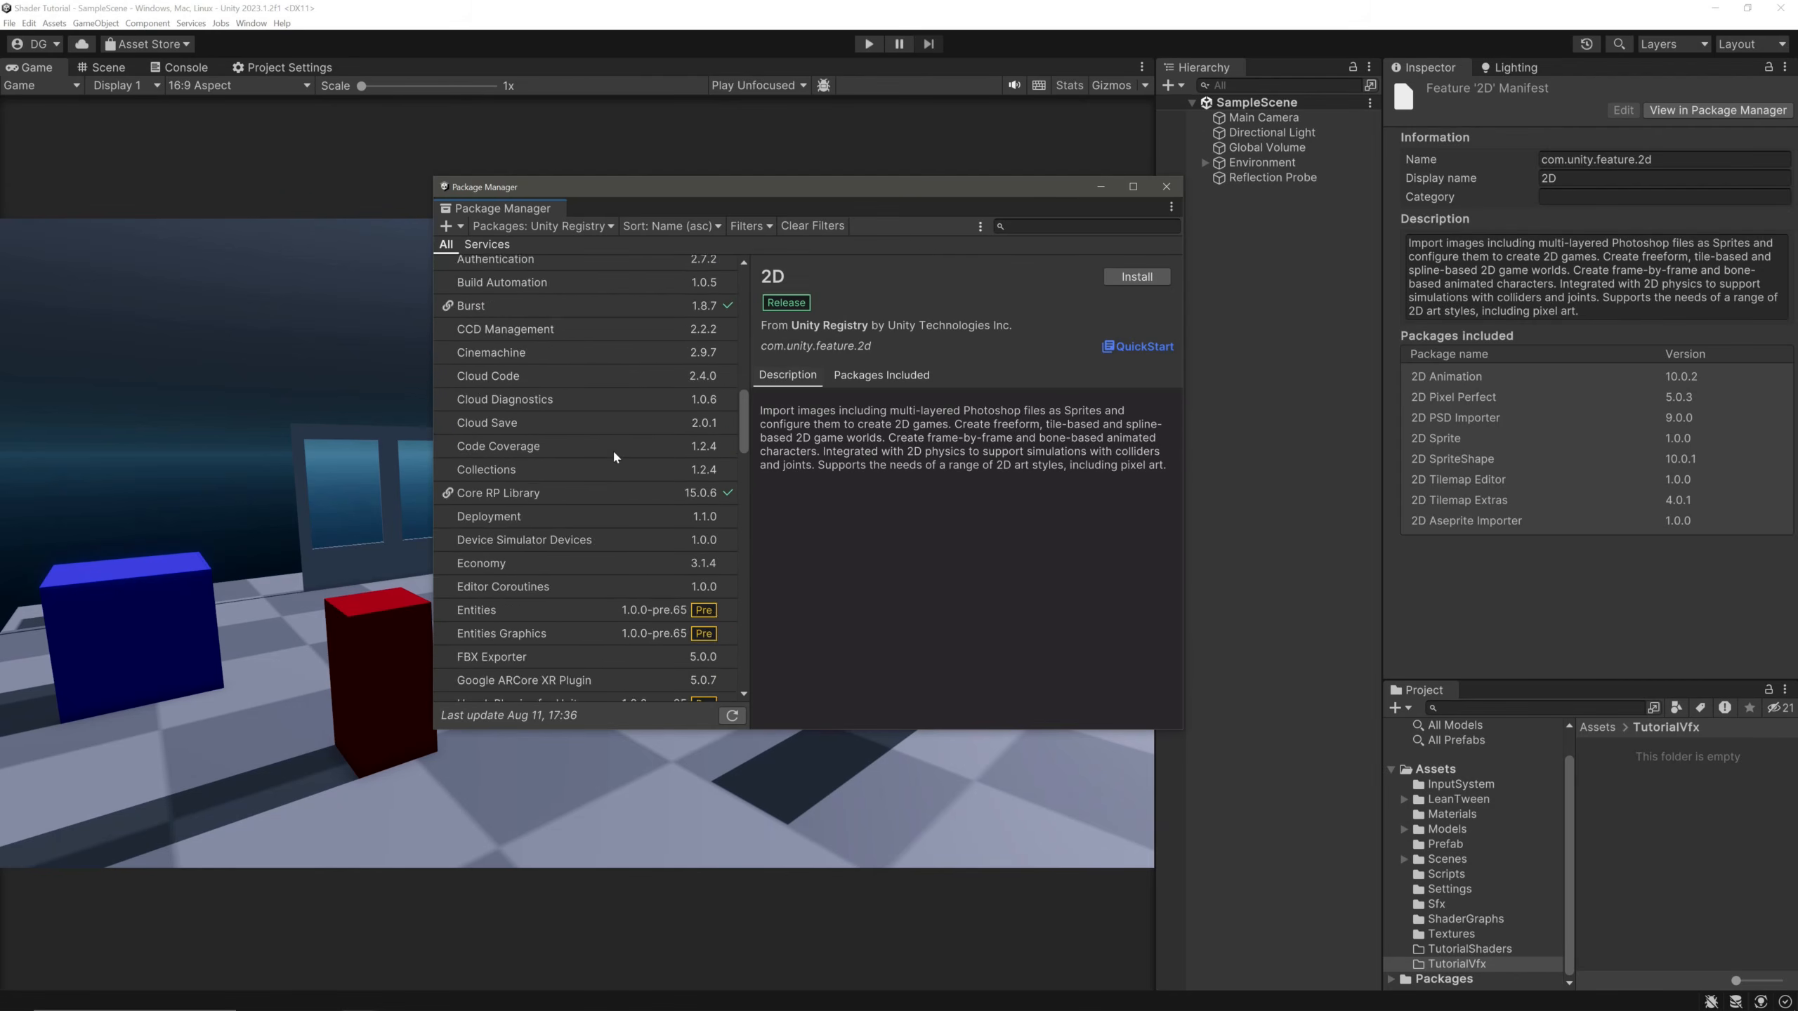
pyautogui.scroll(-3, 664, 519)
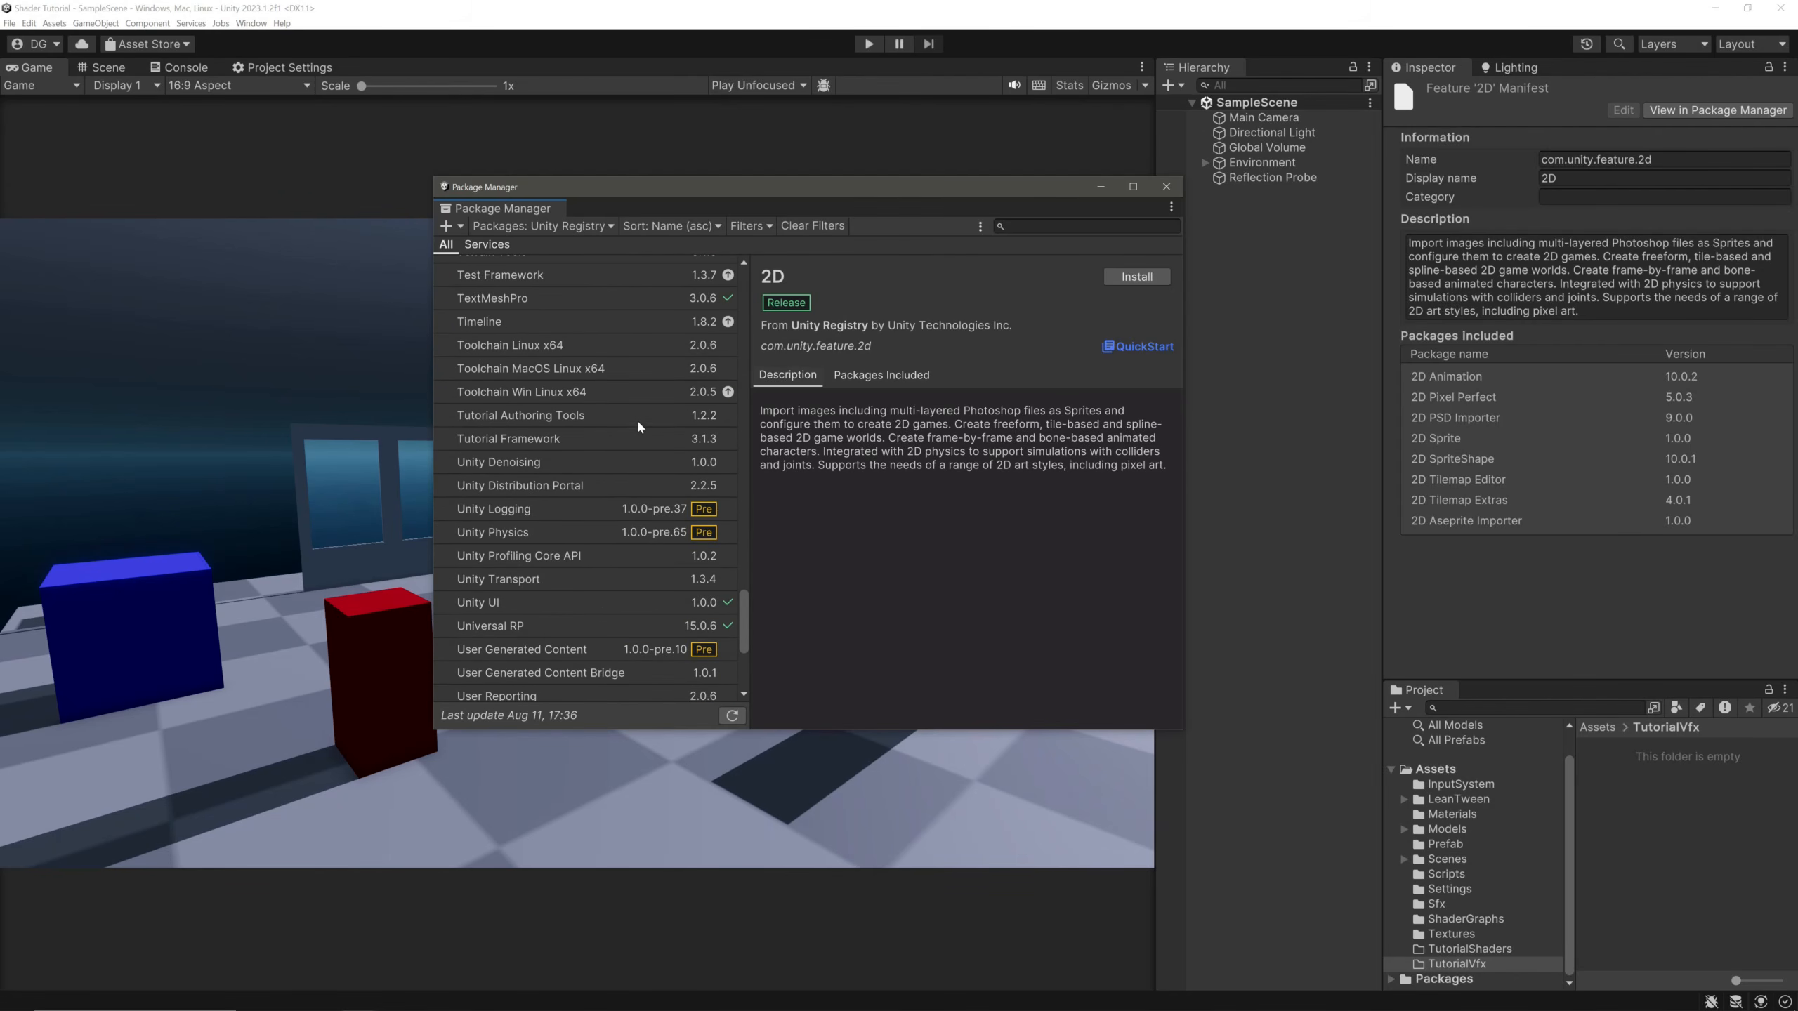
pyautogui.scroll(-7, 616, 467)
pyautogui.click(554, 527)
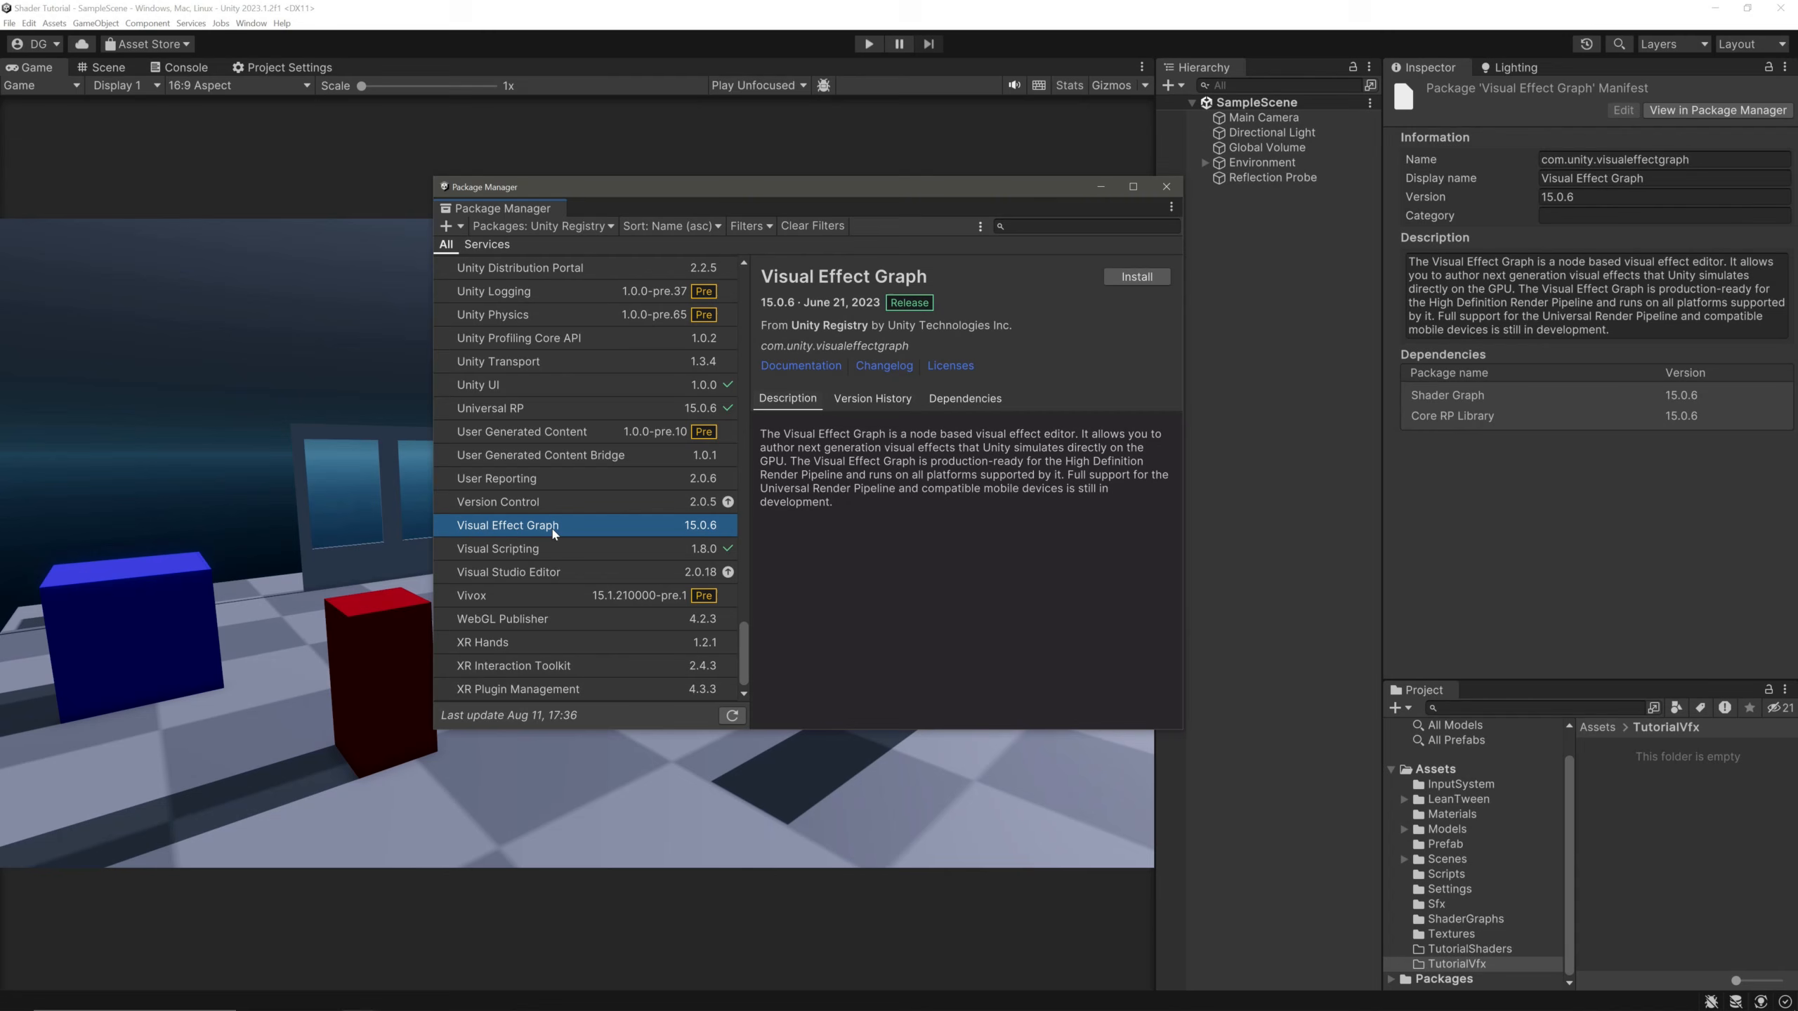
pyautogui.click(1133, 276)
pyautogui.click(1165, 186)
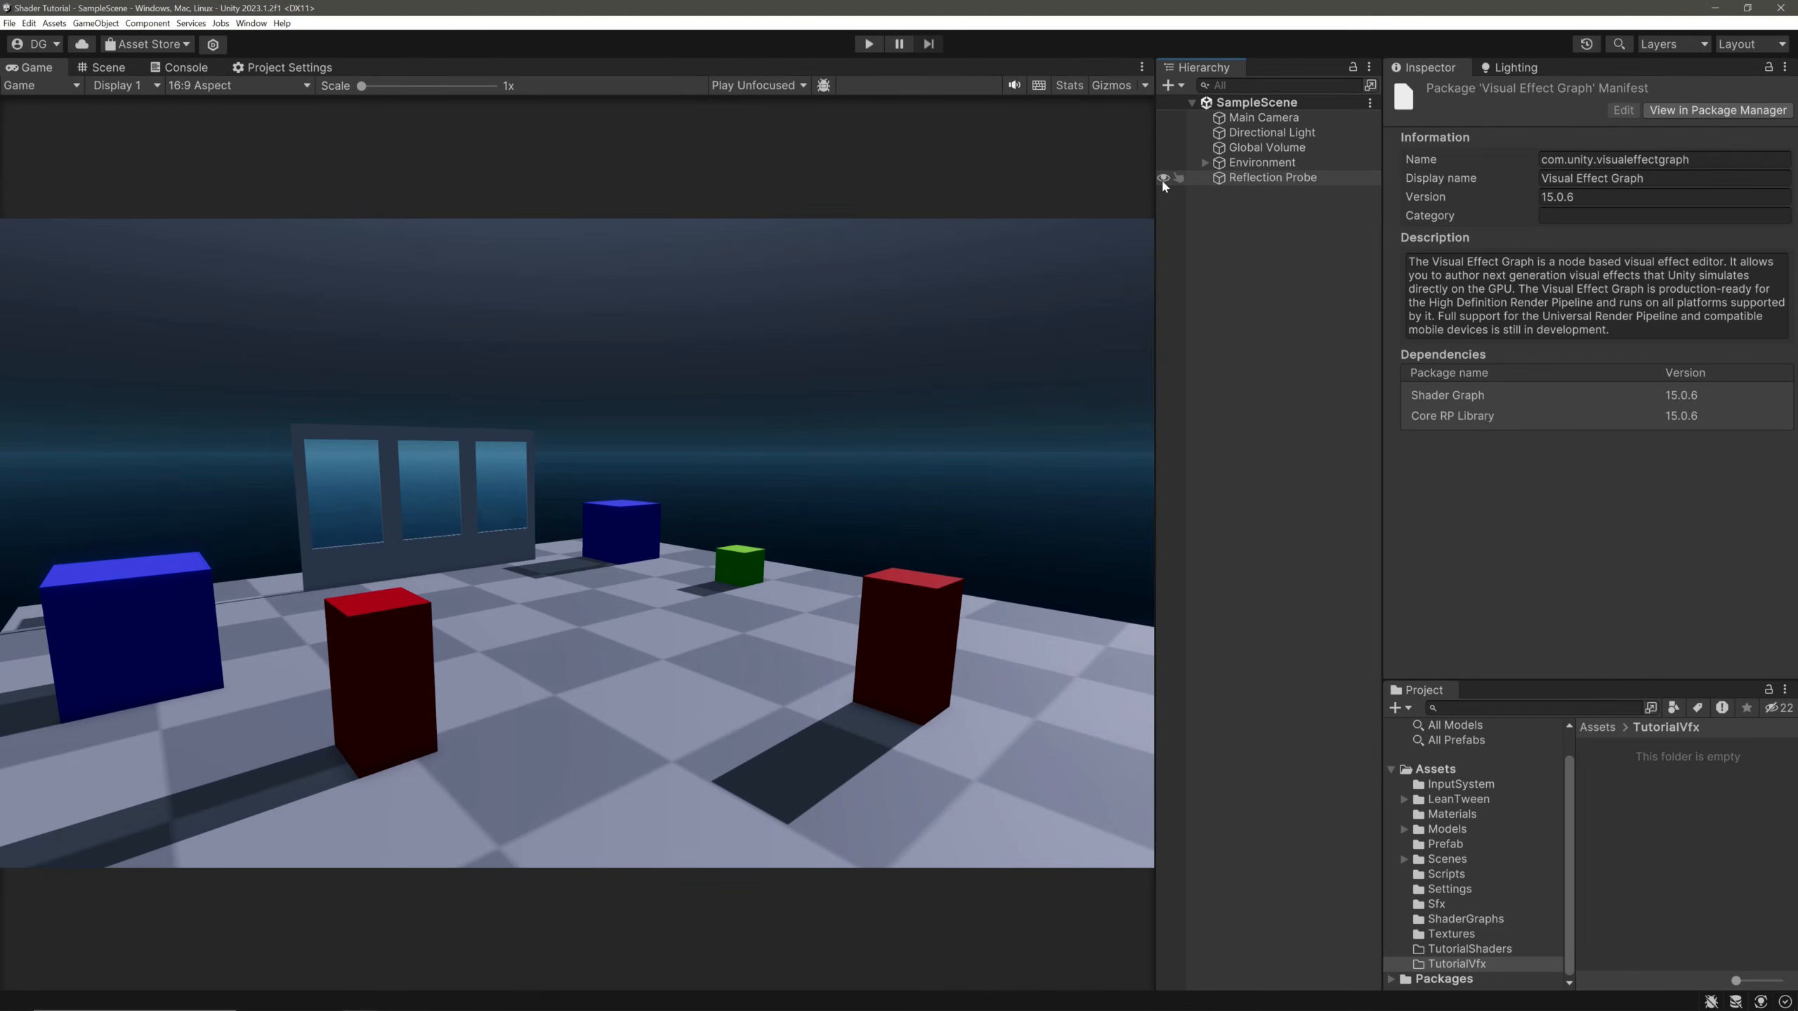
# Create a Visual Effect Graph asset named RainVFX in the TutorialVfx folder.
pyautogui.rightClick(1603, 798)
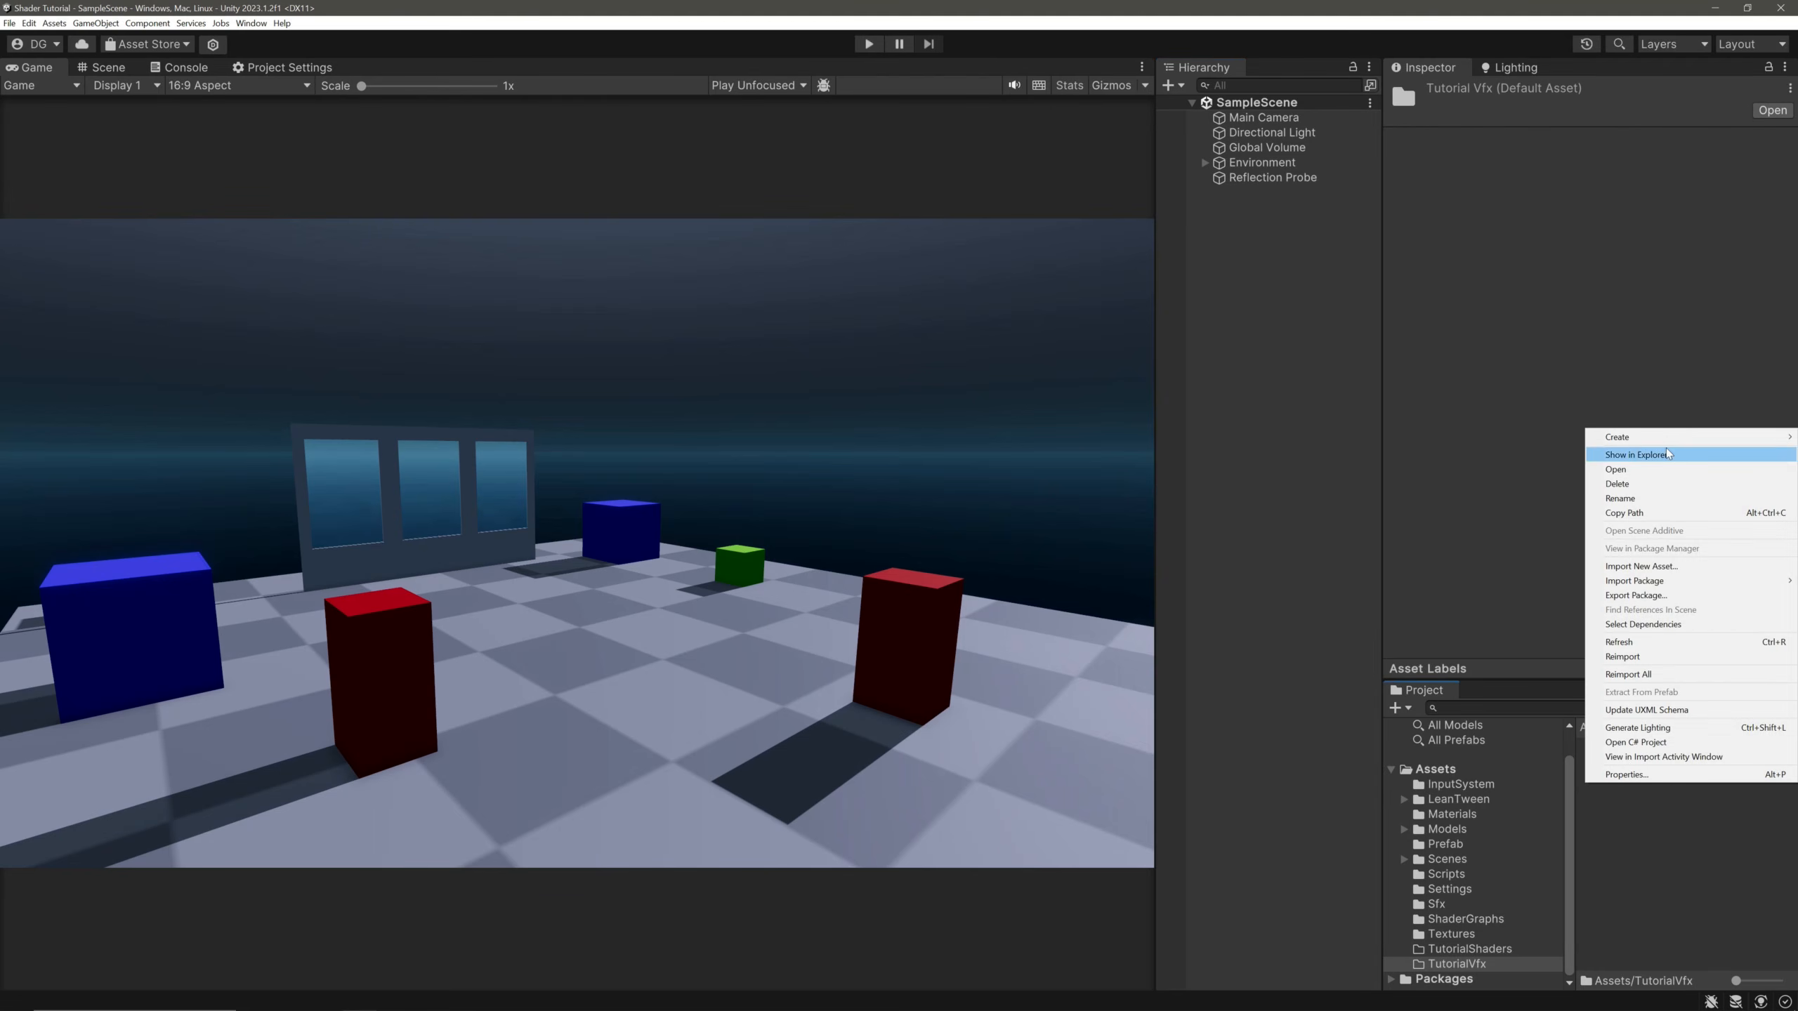
pyautogui.moveTo(1674, 439)
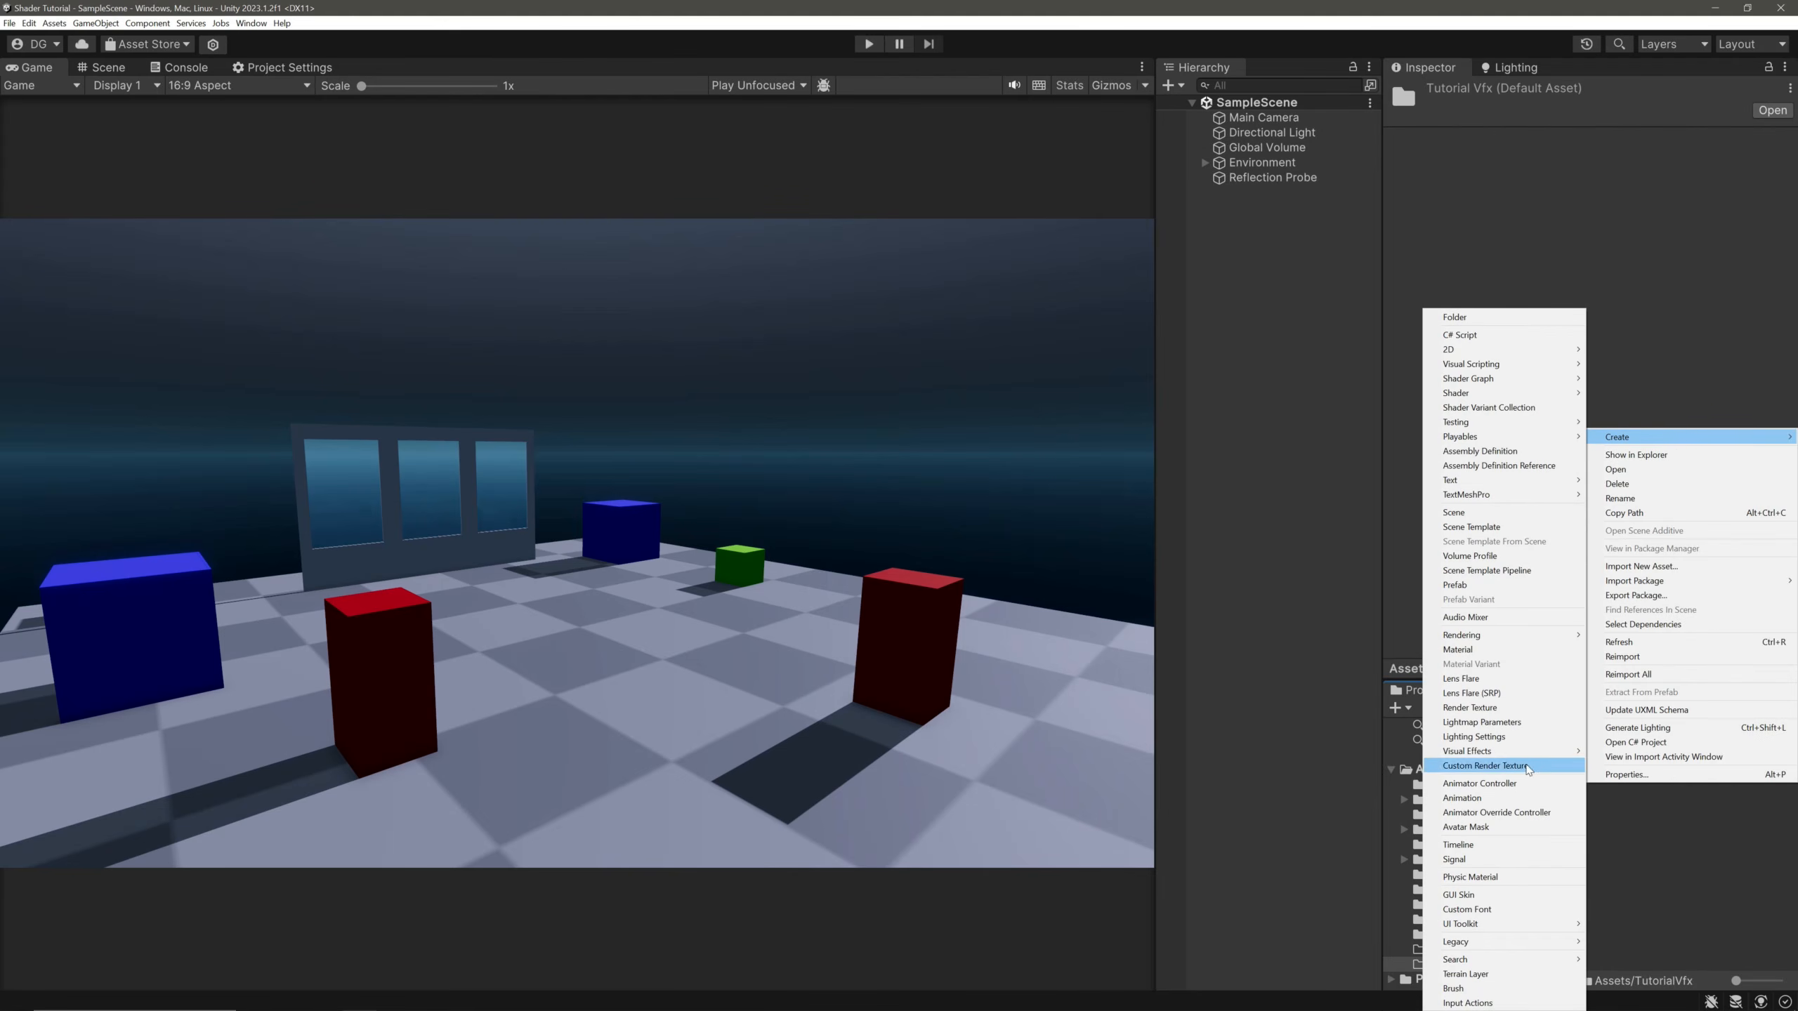
pyautogui.moveTo(1552, 751)
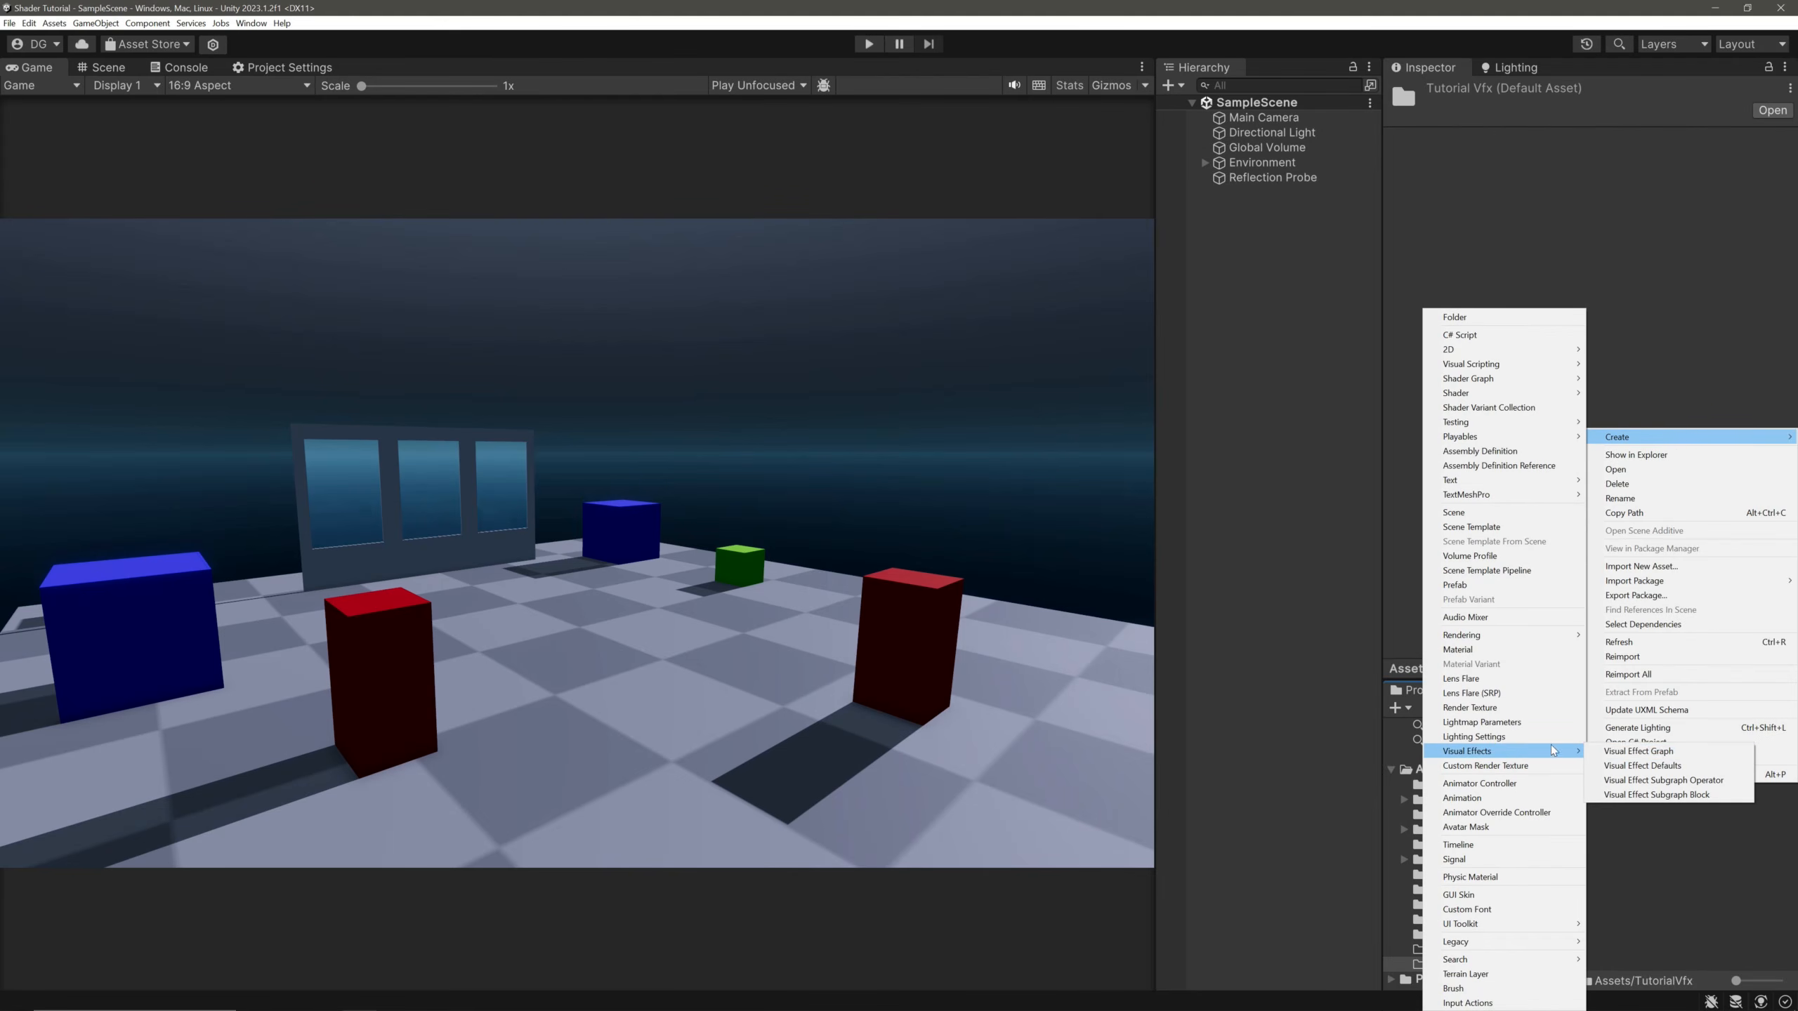
pyautogui.click(1639, 751)
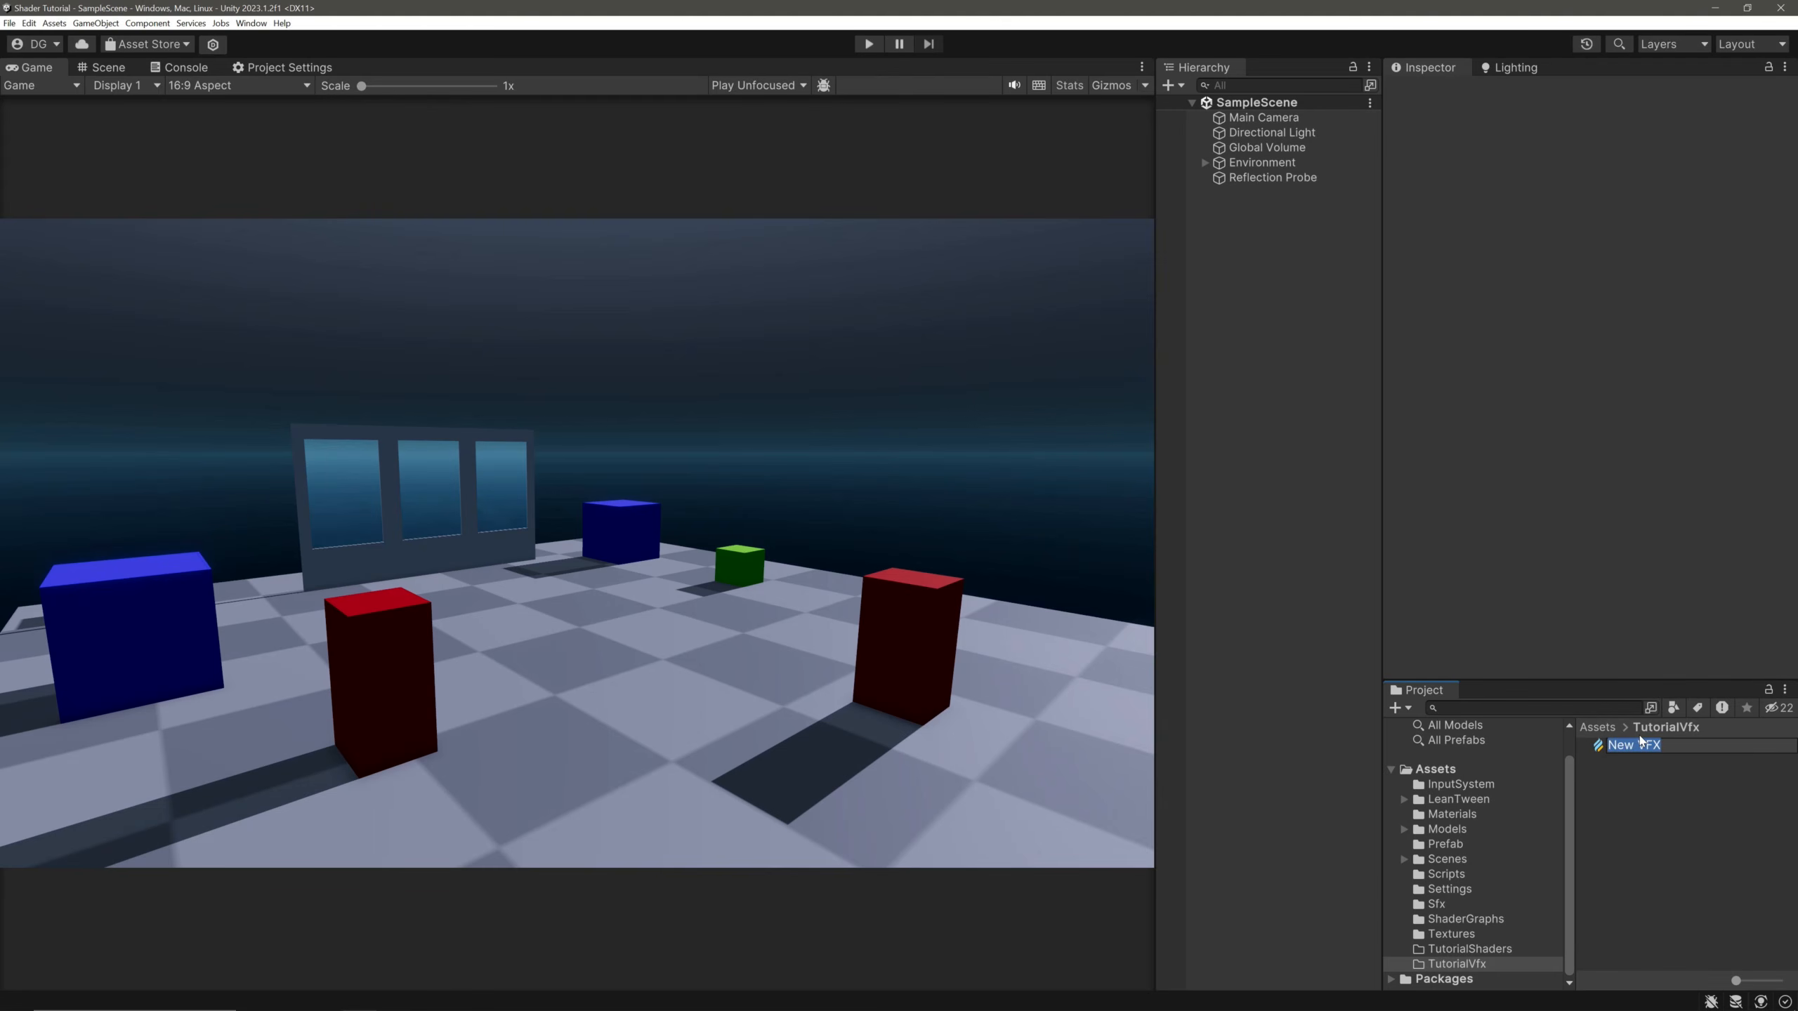
pyautogui.write('RainVFX')
pyautogui.press('Return')
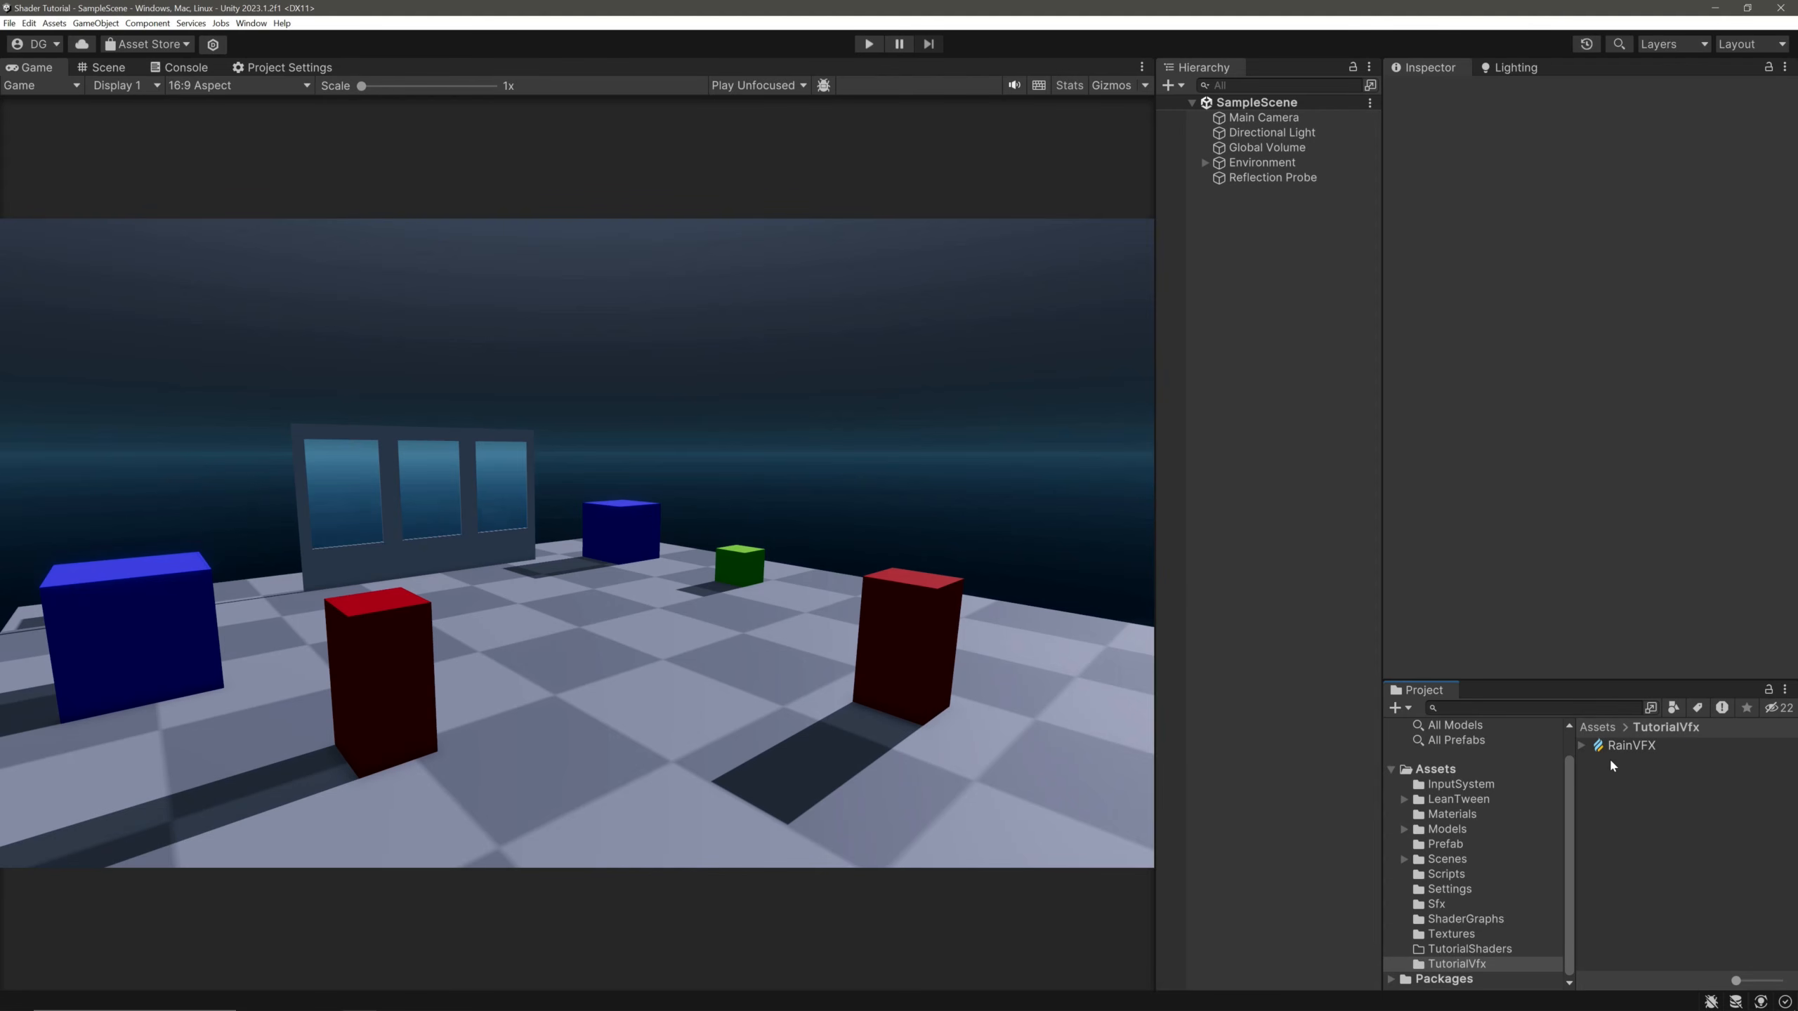
# Add a Visual Effect object named Rain to the scene and assign RainVFX as its asset template.
pyautogui.rightClick(1242, 248)
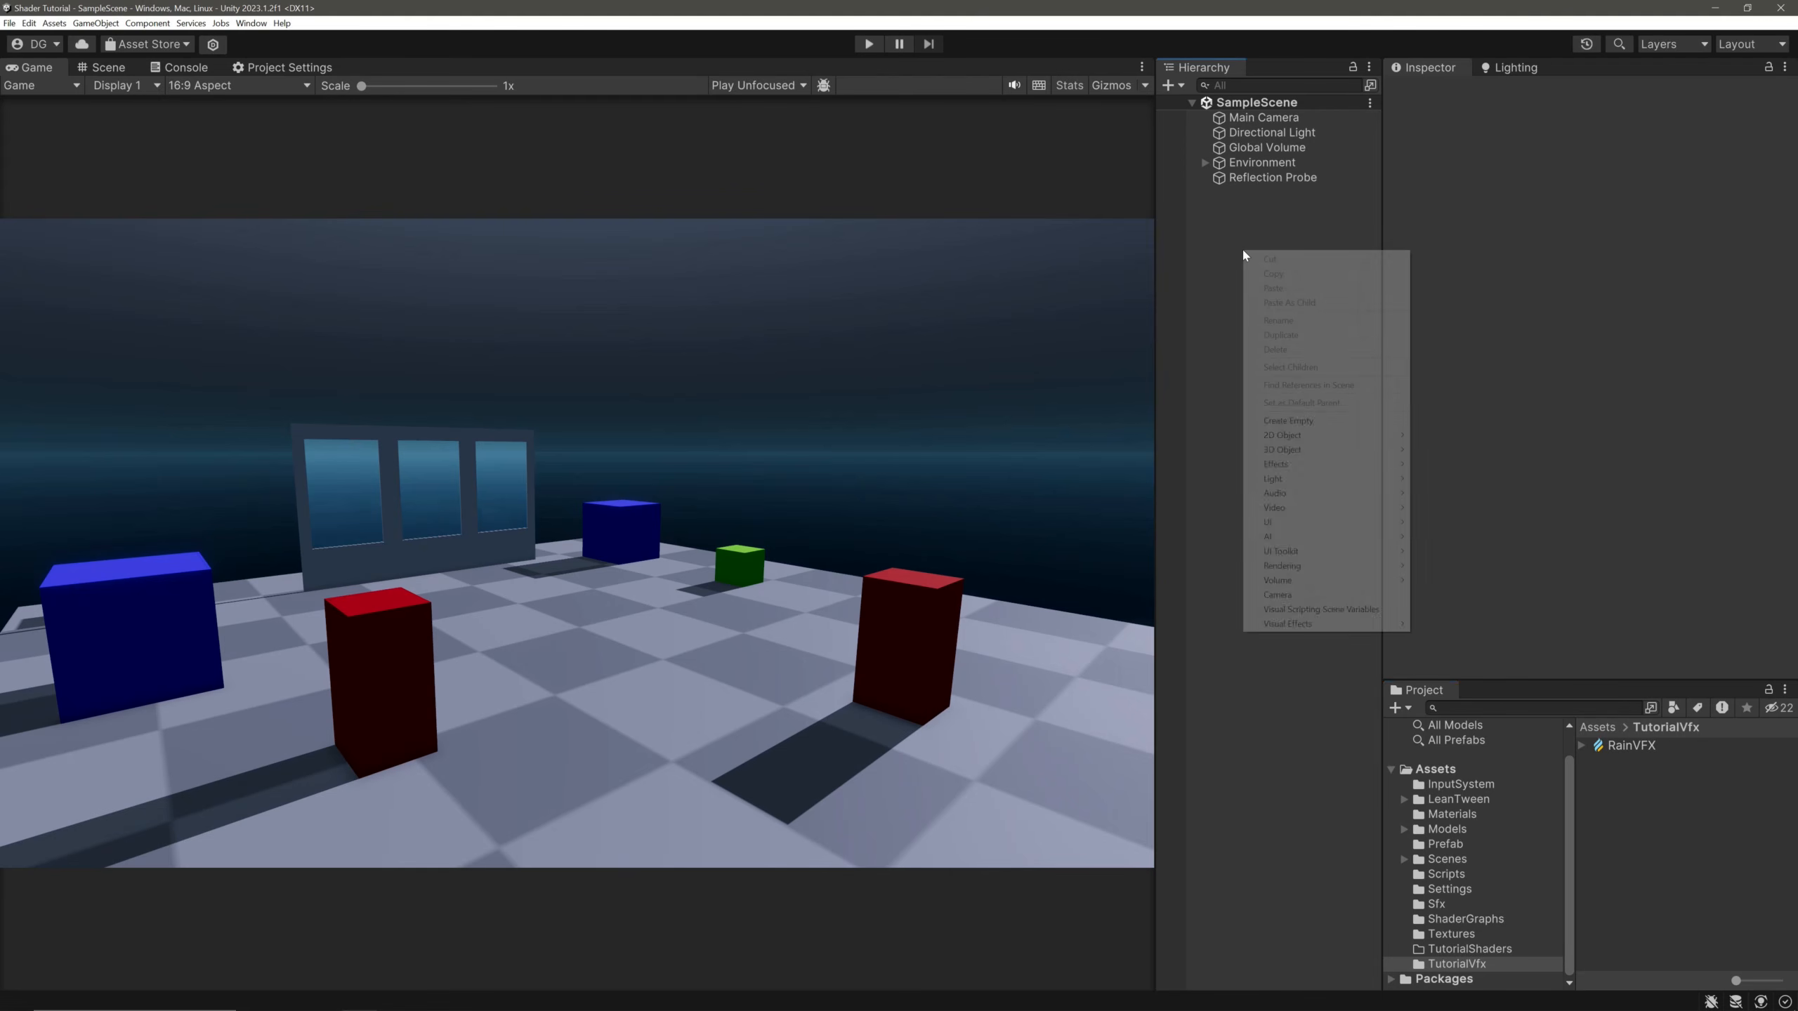
pyautogui.moveTo(1272, 622)
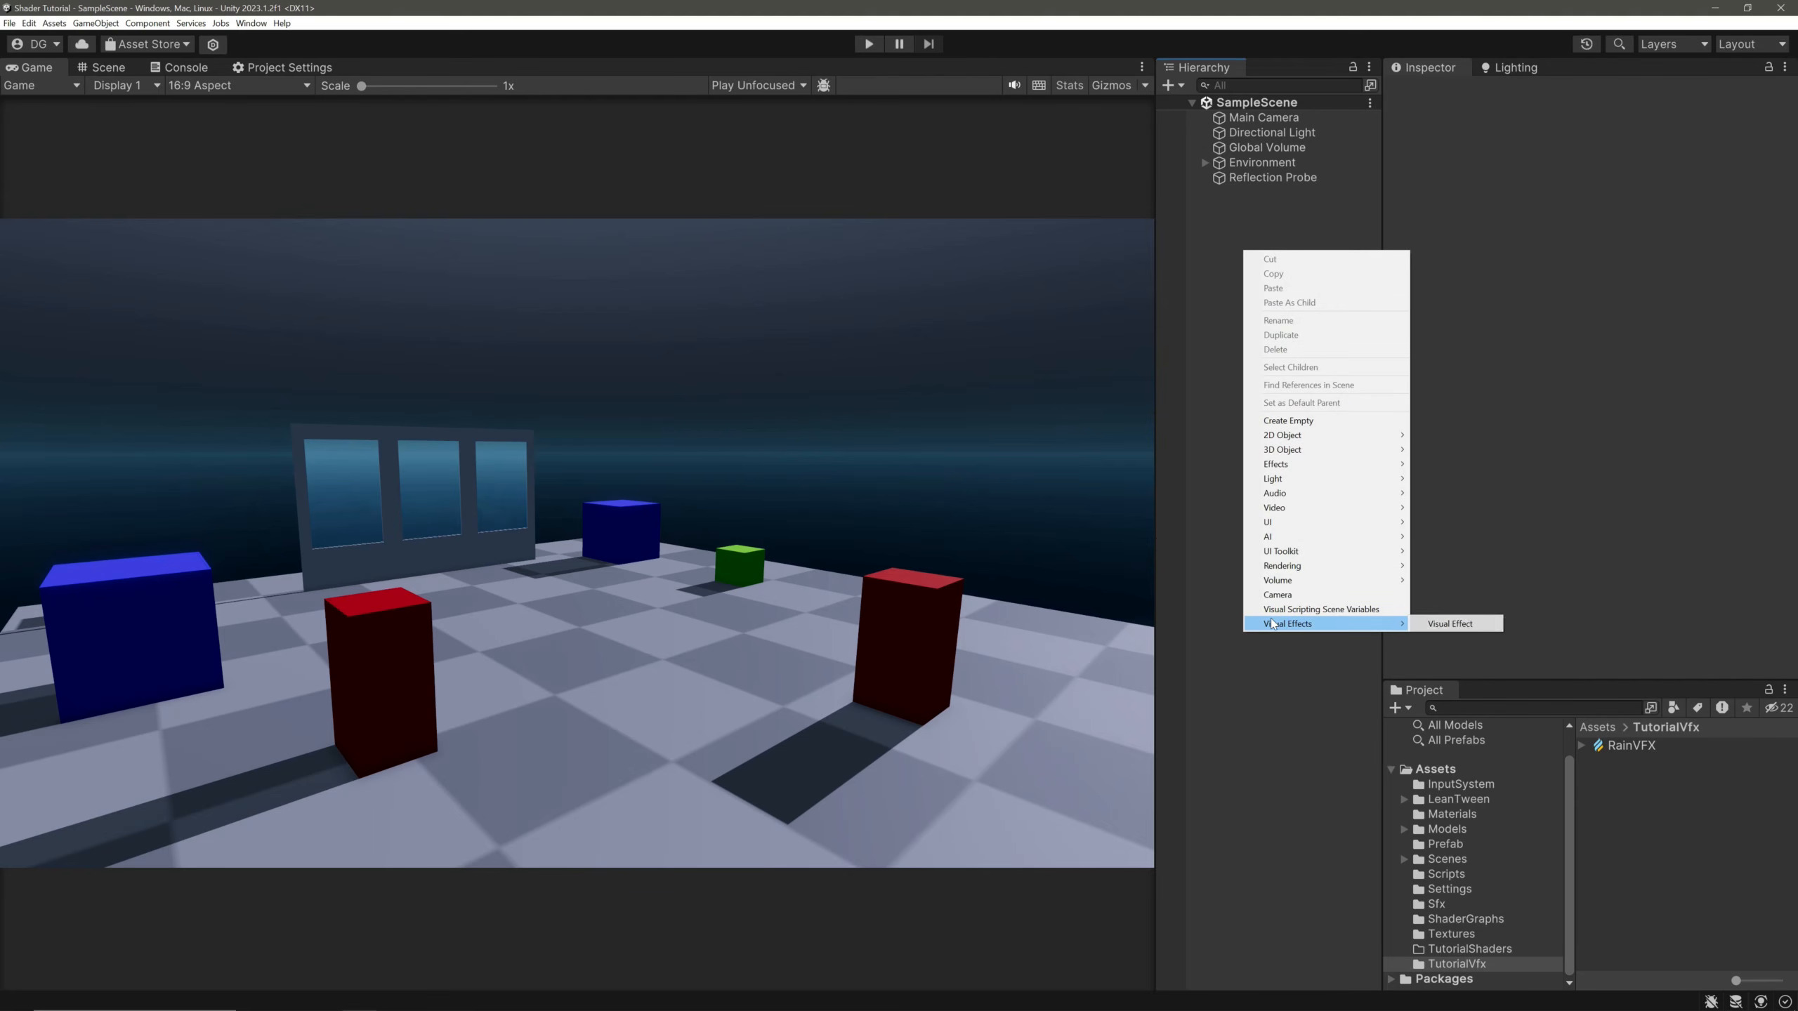
pyautogui.click(1457, 623)
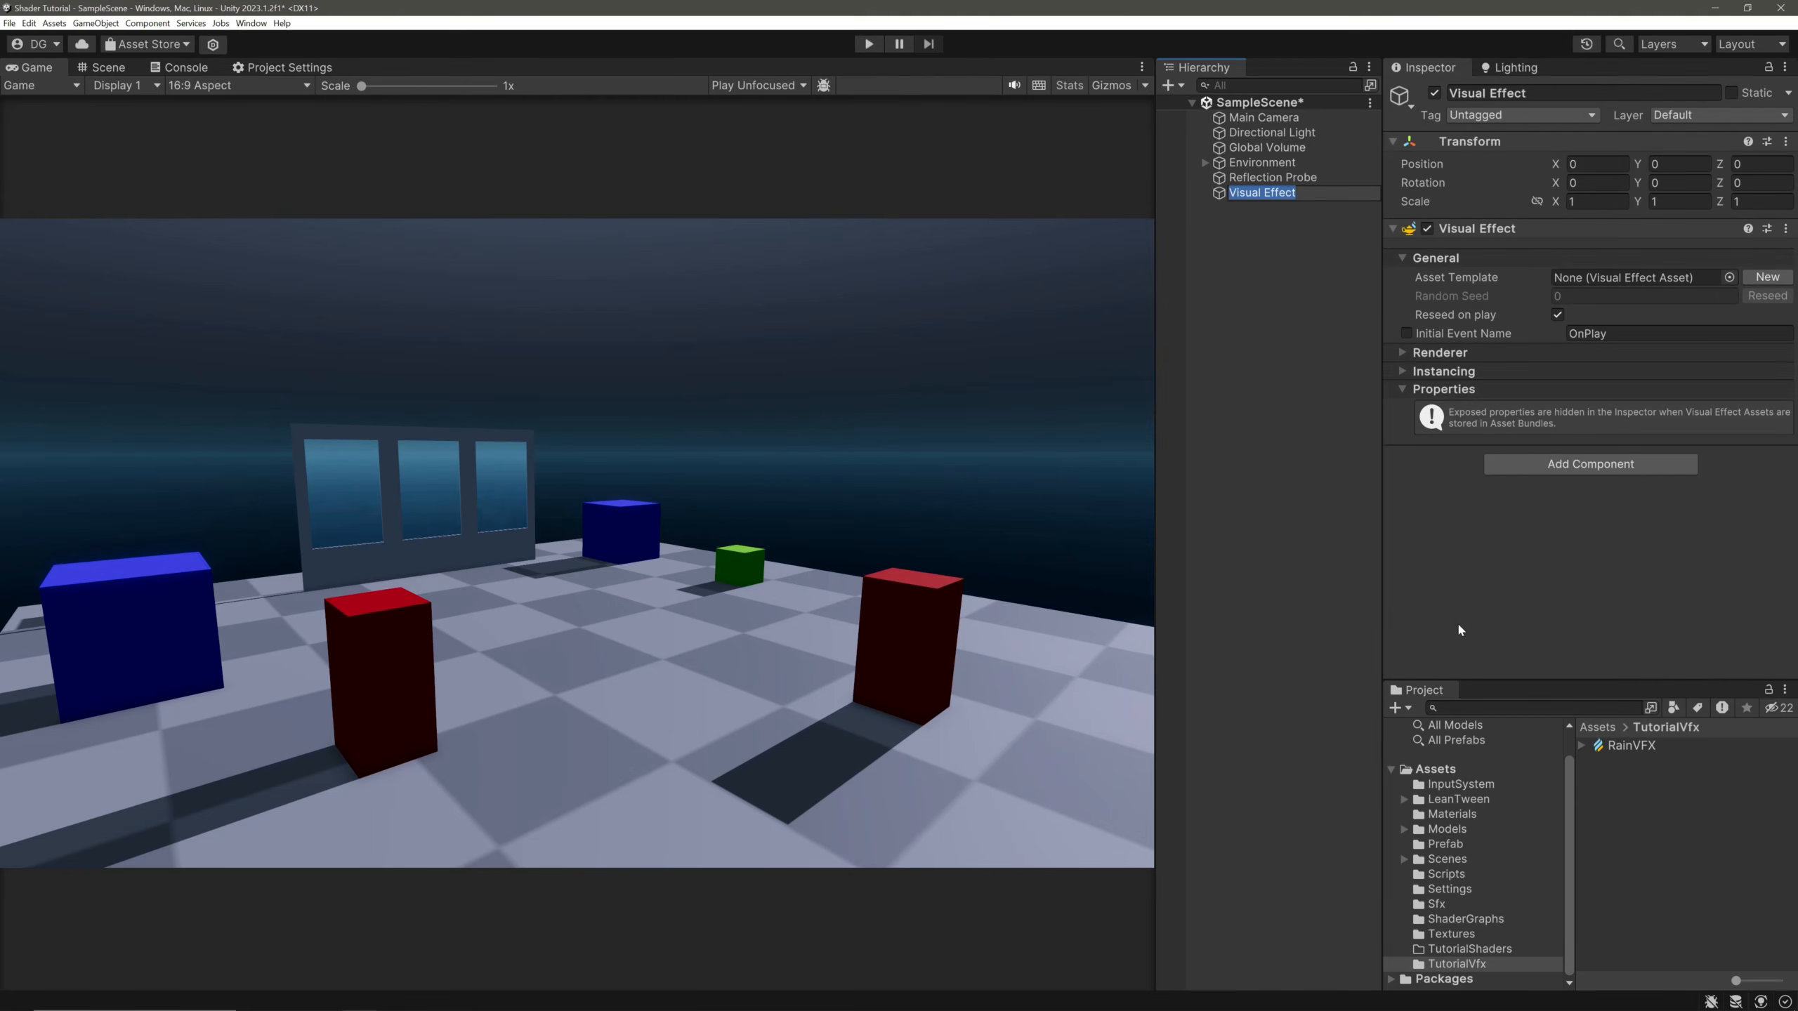
pyautogui.write('Rain')
pyautogui.press('Return')
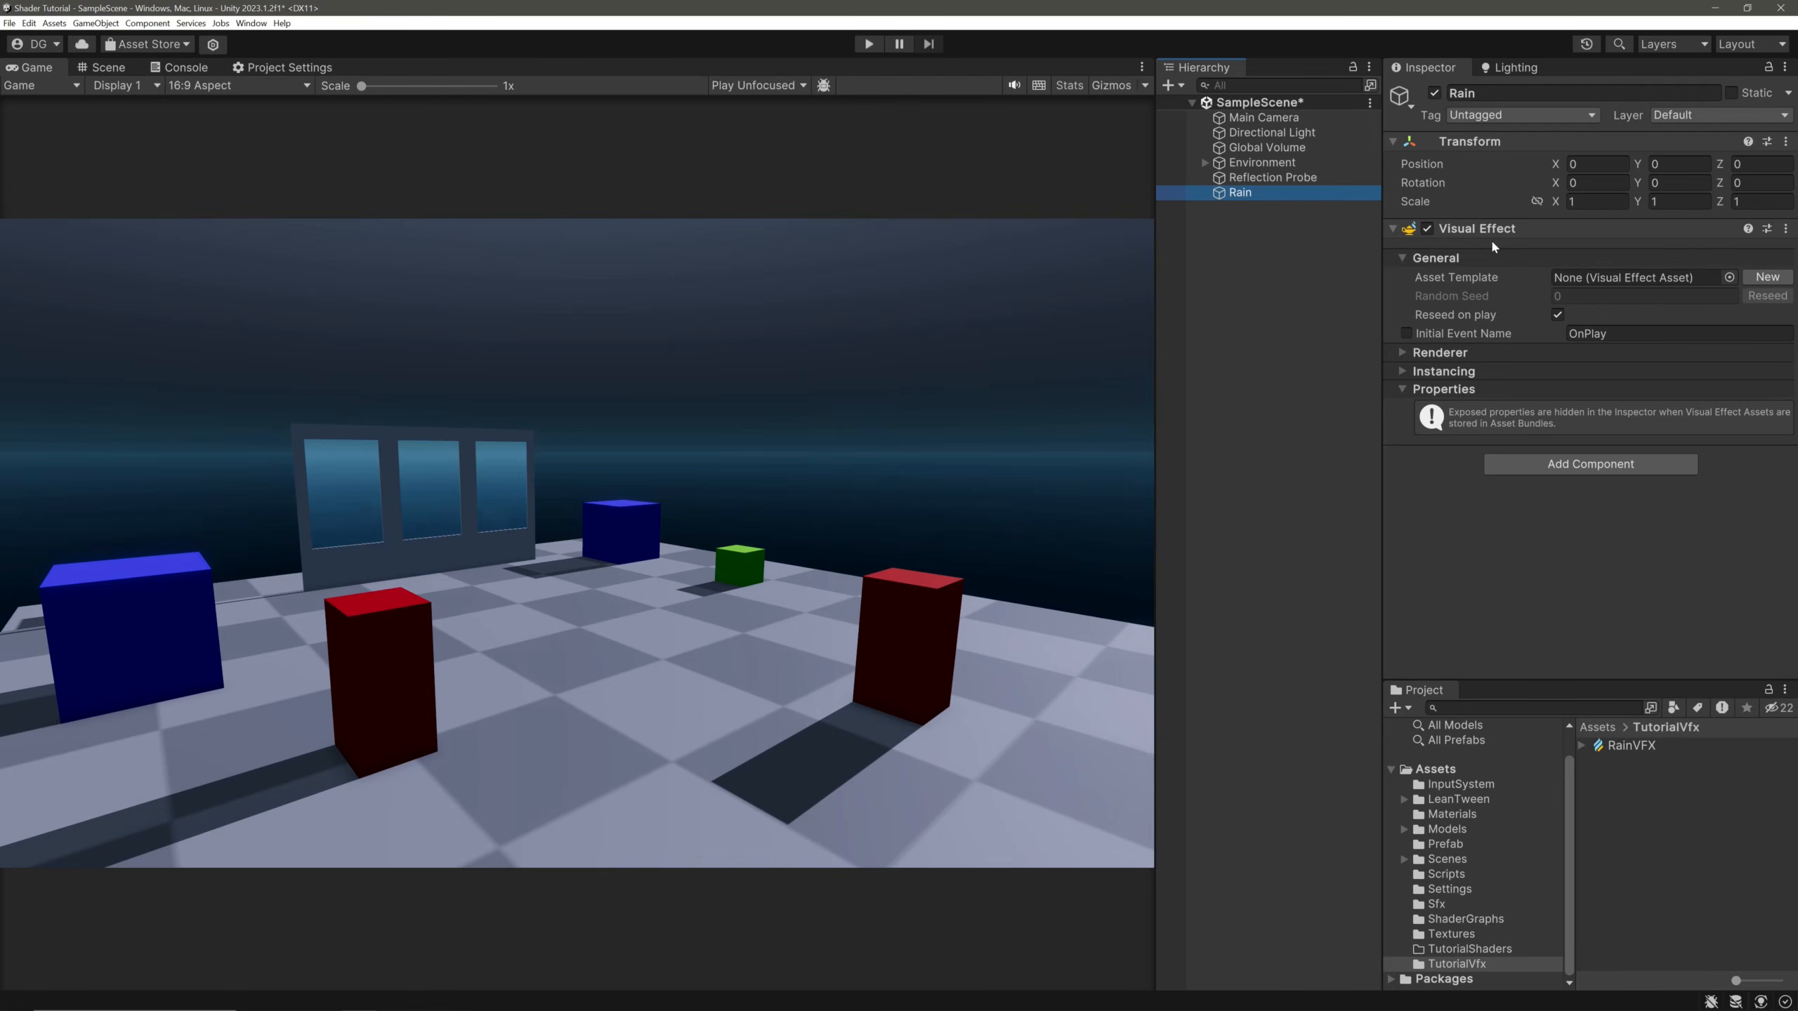
pyautogui.moveTo(1624, 750); pyautogui.dragTo(1619, 272)
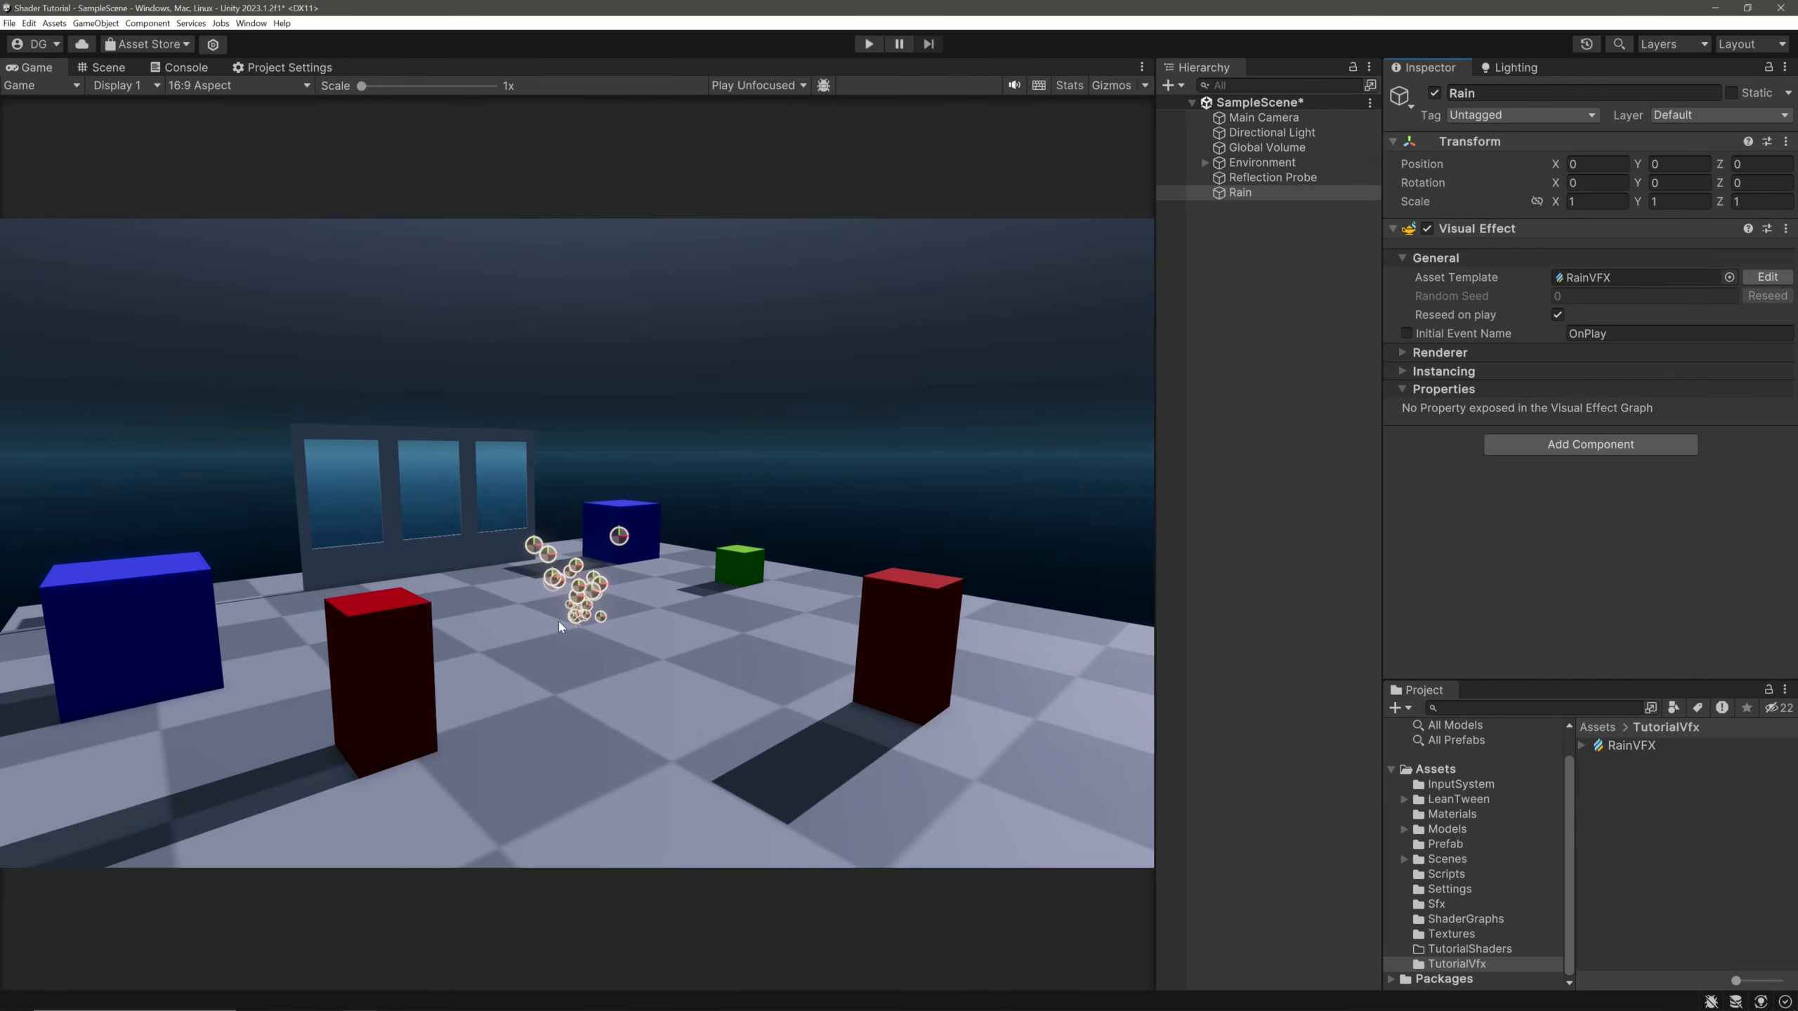
# Open the RainVFX graph for editing and show its blackboard and the VFX Control panel.
pyautogui.doubleClick(1628, 745)
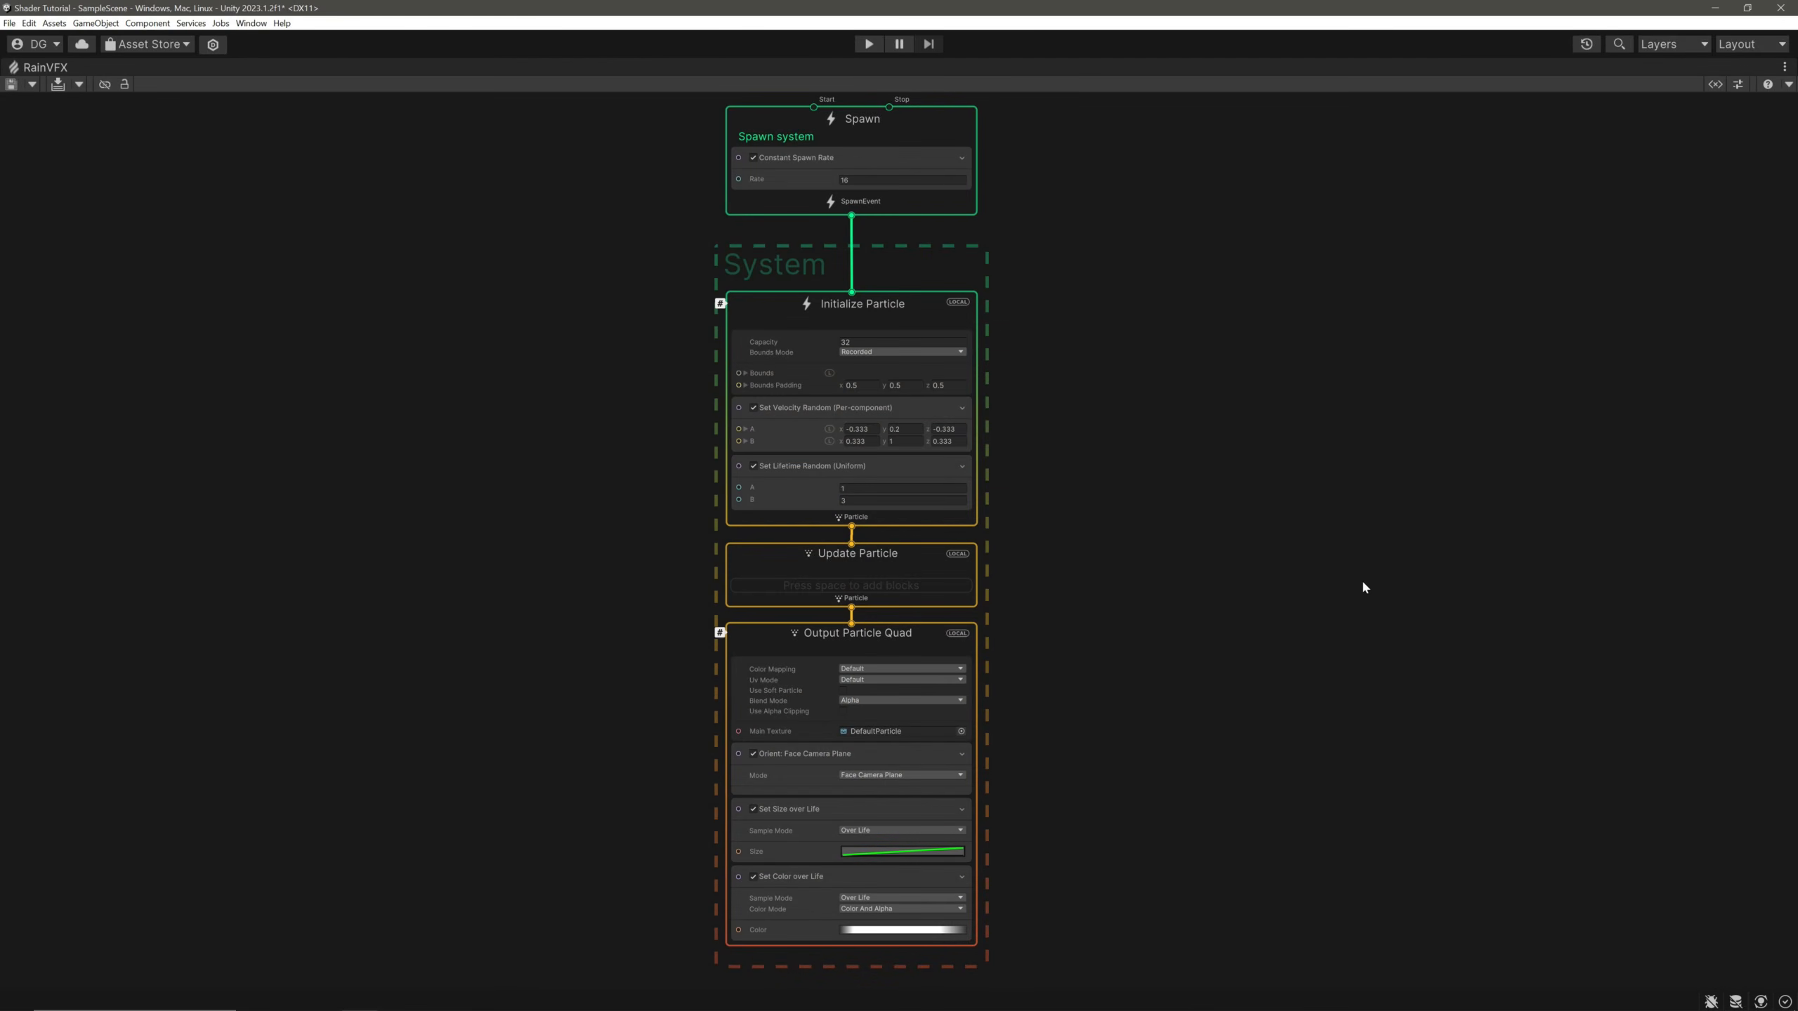
pyautogui.click(1714, 84)
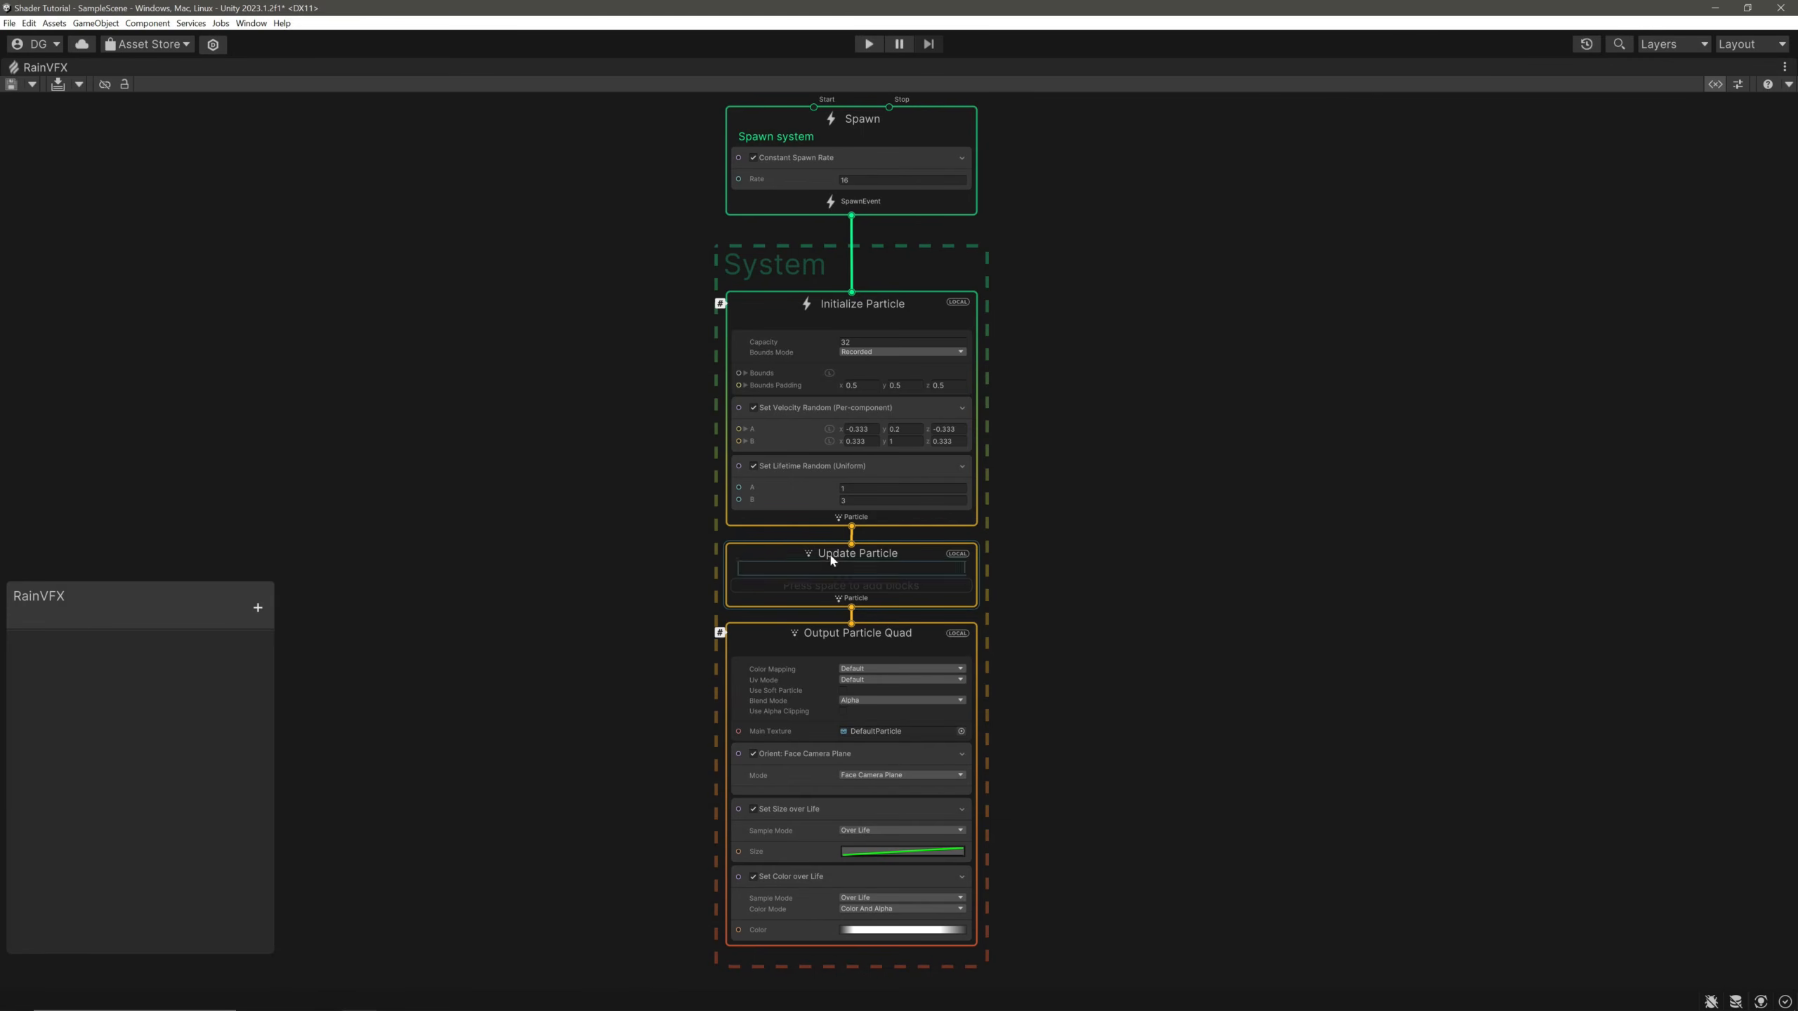
pyautogui.moveTo(770, 488)
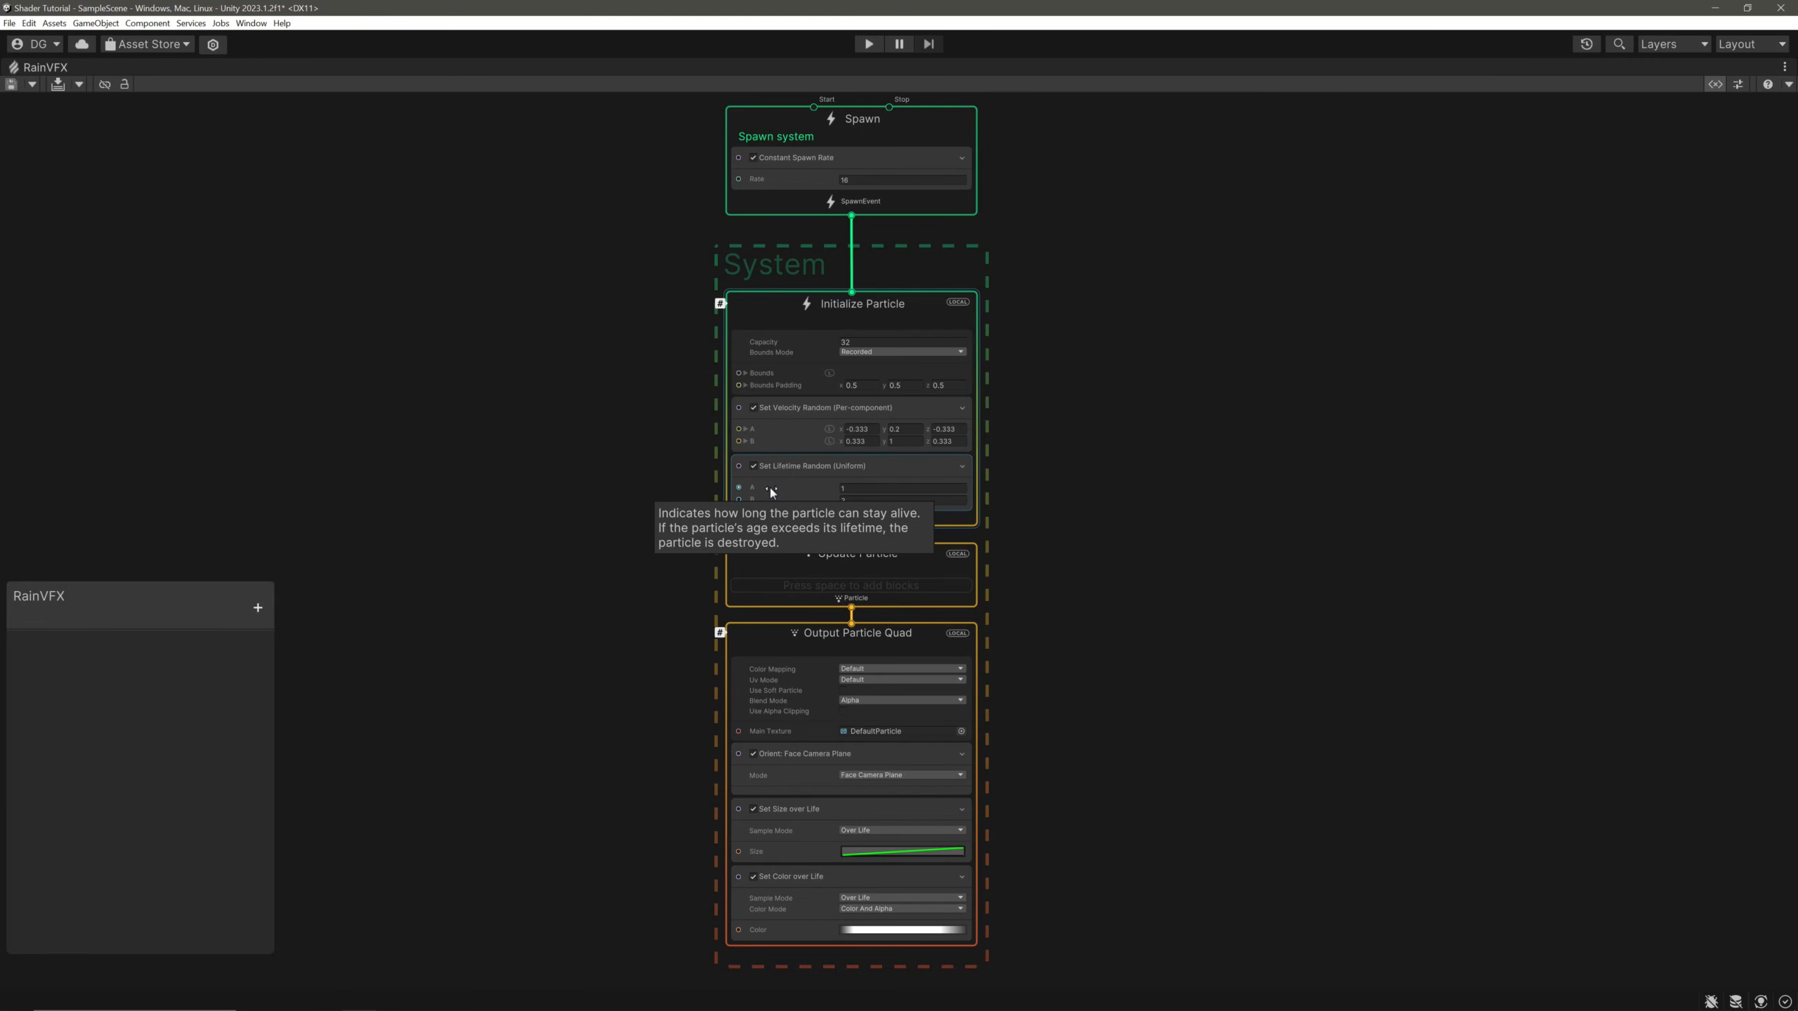
pyautogui.click(1738, 84)
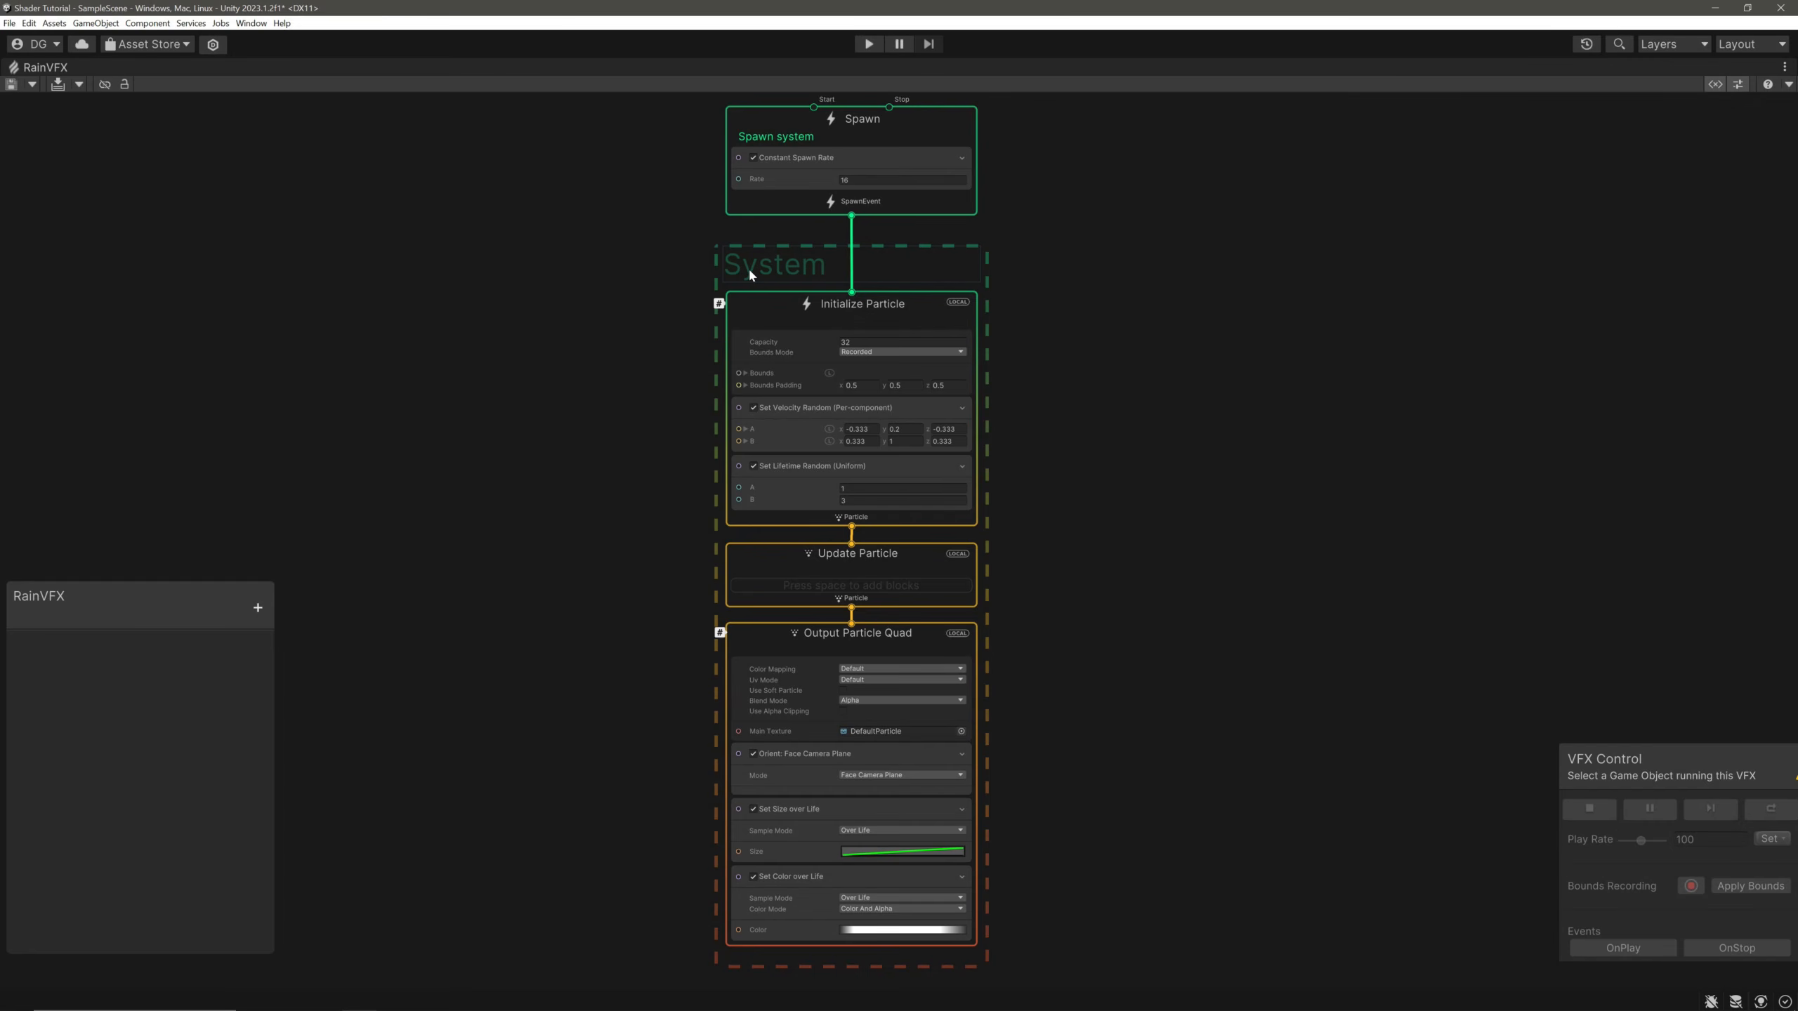
# Examine the default graph's contexts and the size, color and velocity blocks inside them.
pyautogui.click(924, 116)
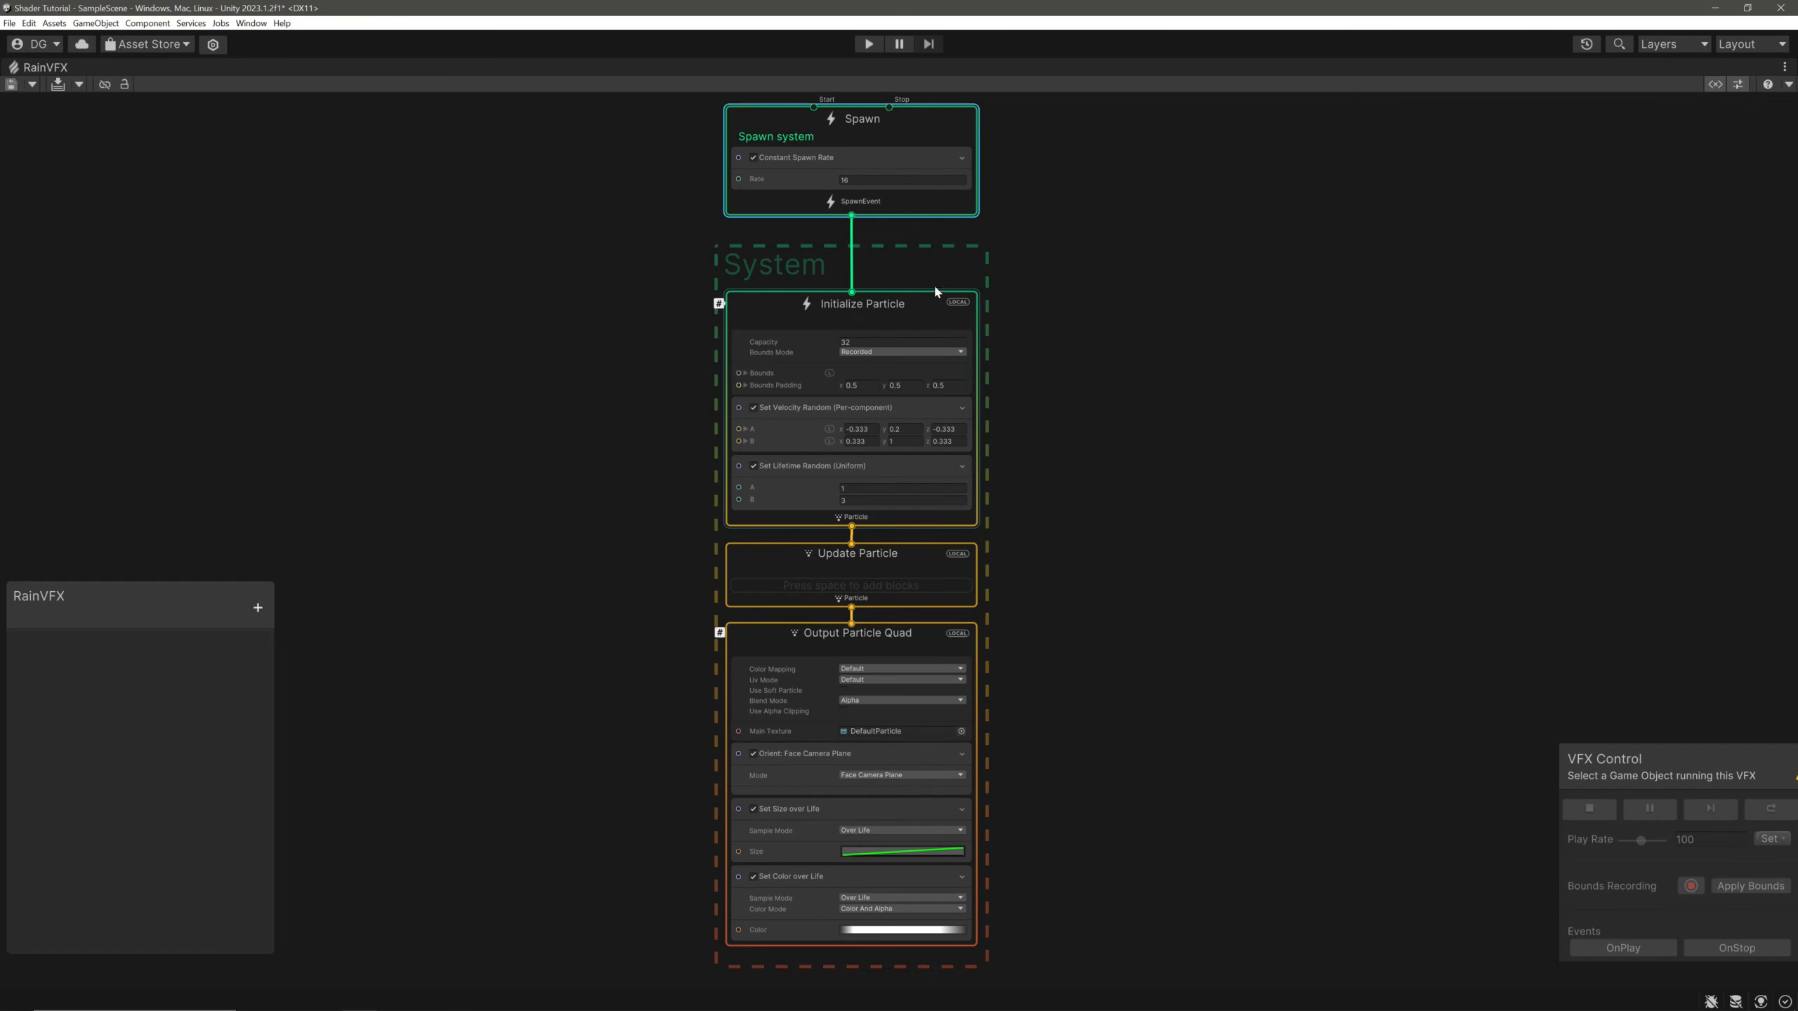
pyautogui.click(923, 634)
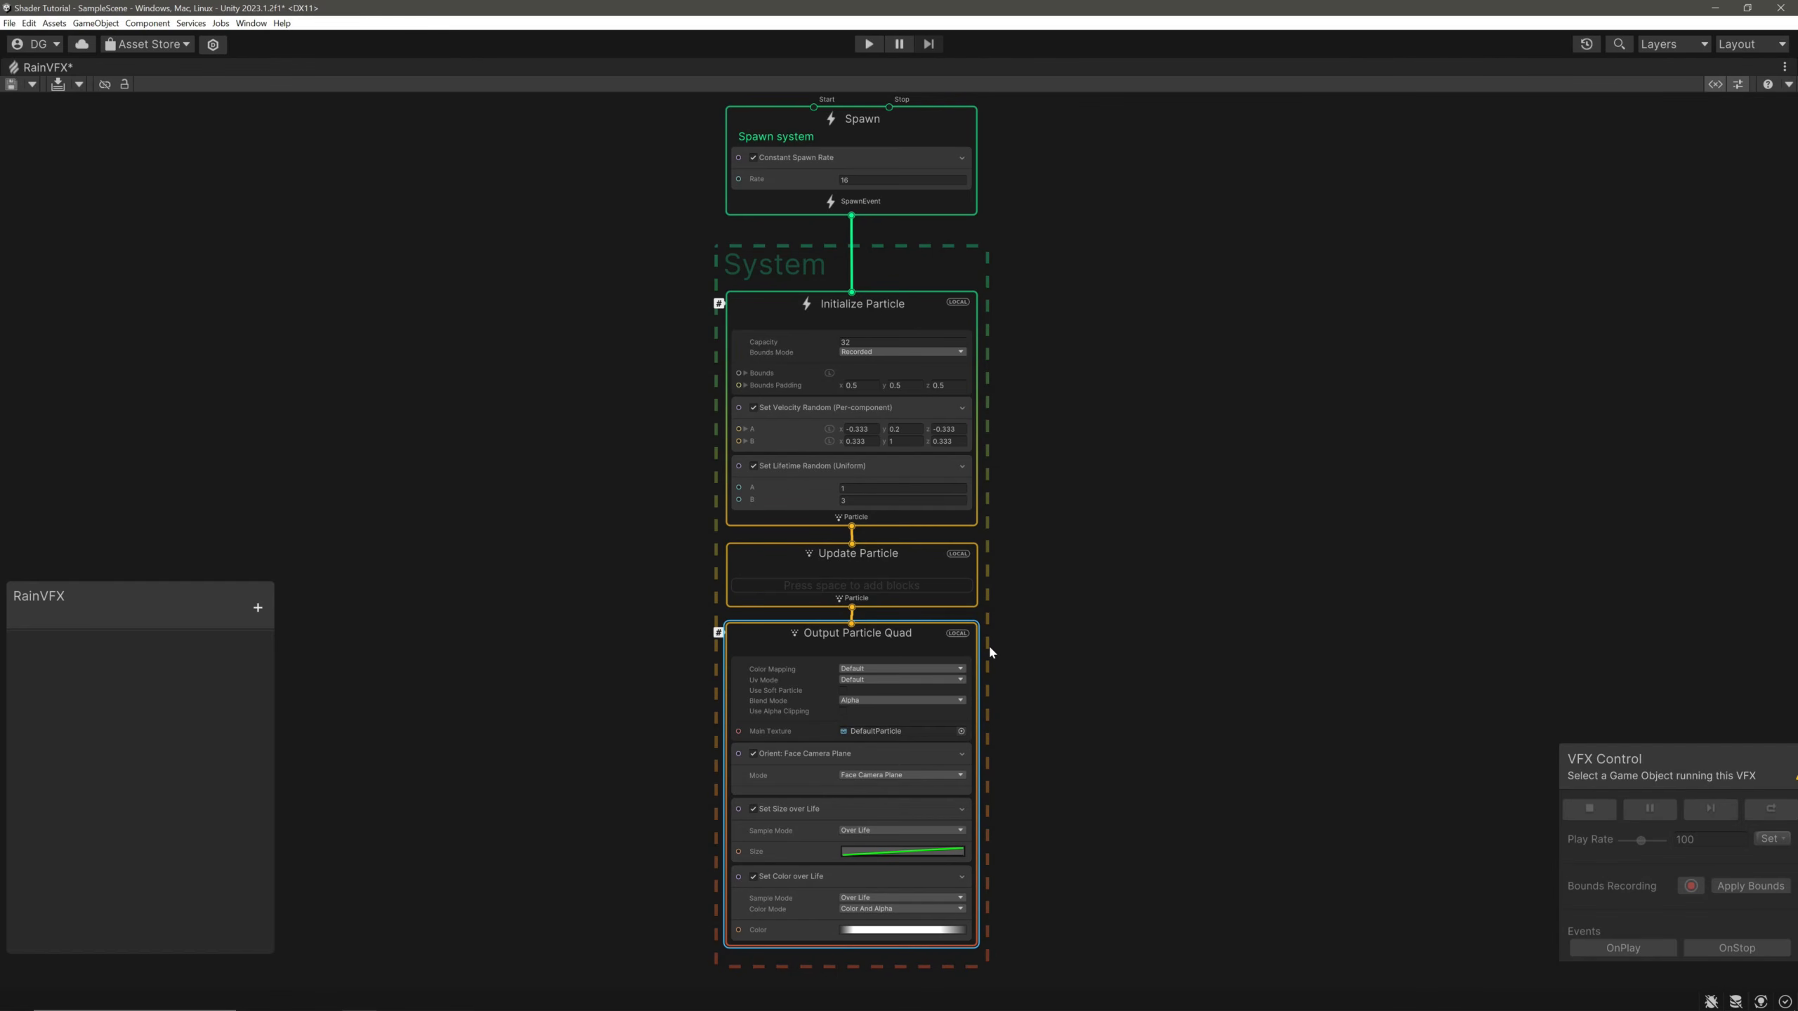
pyautogui.click(814, 755)
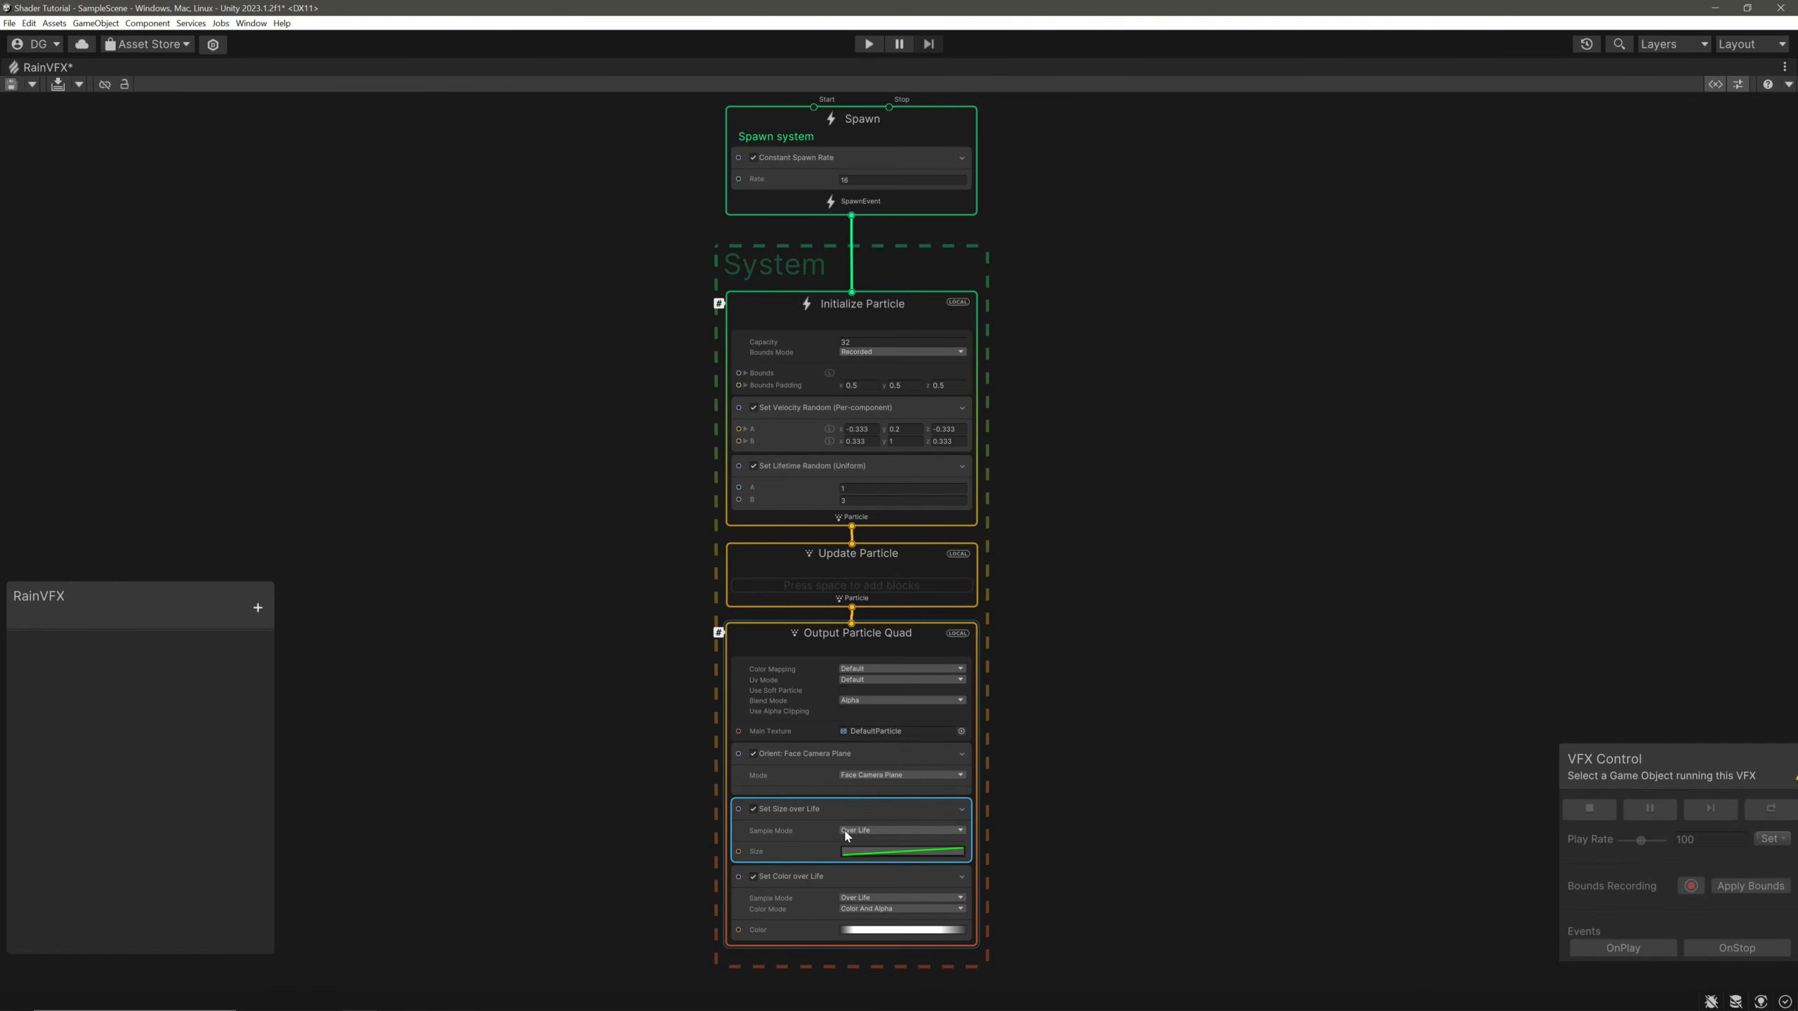
pyautogui.click(820, 878)
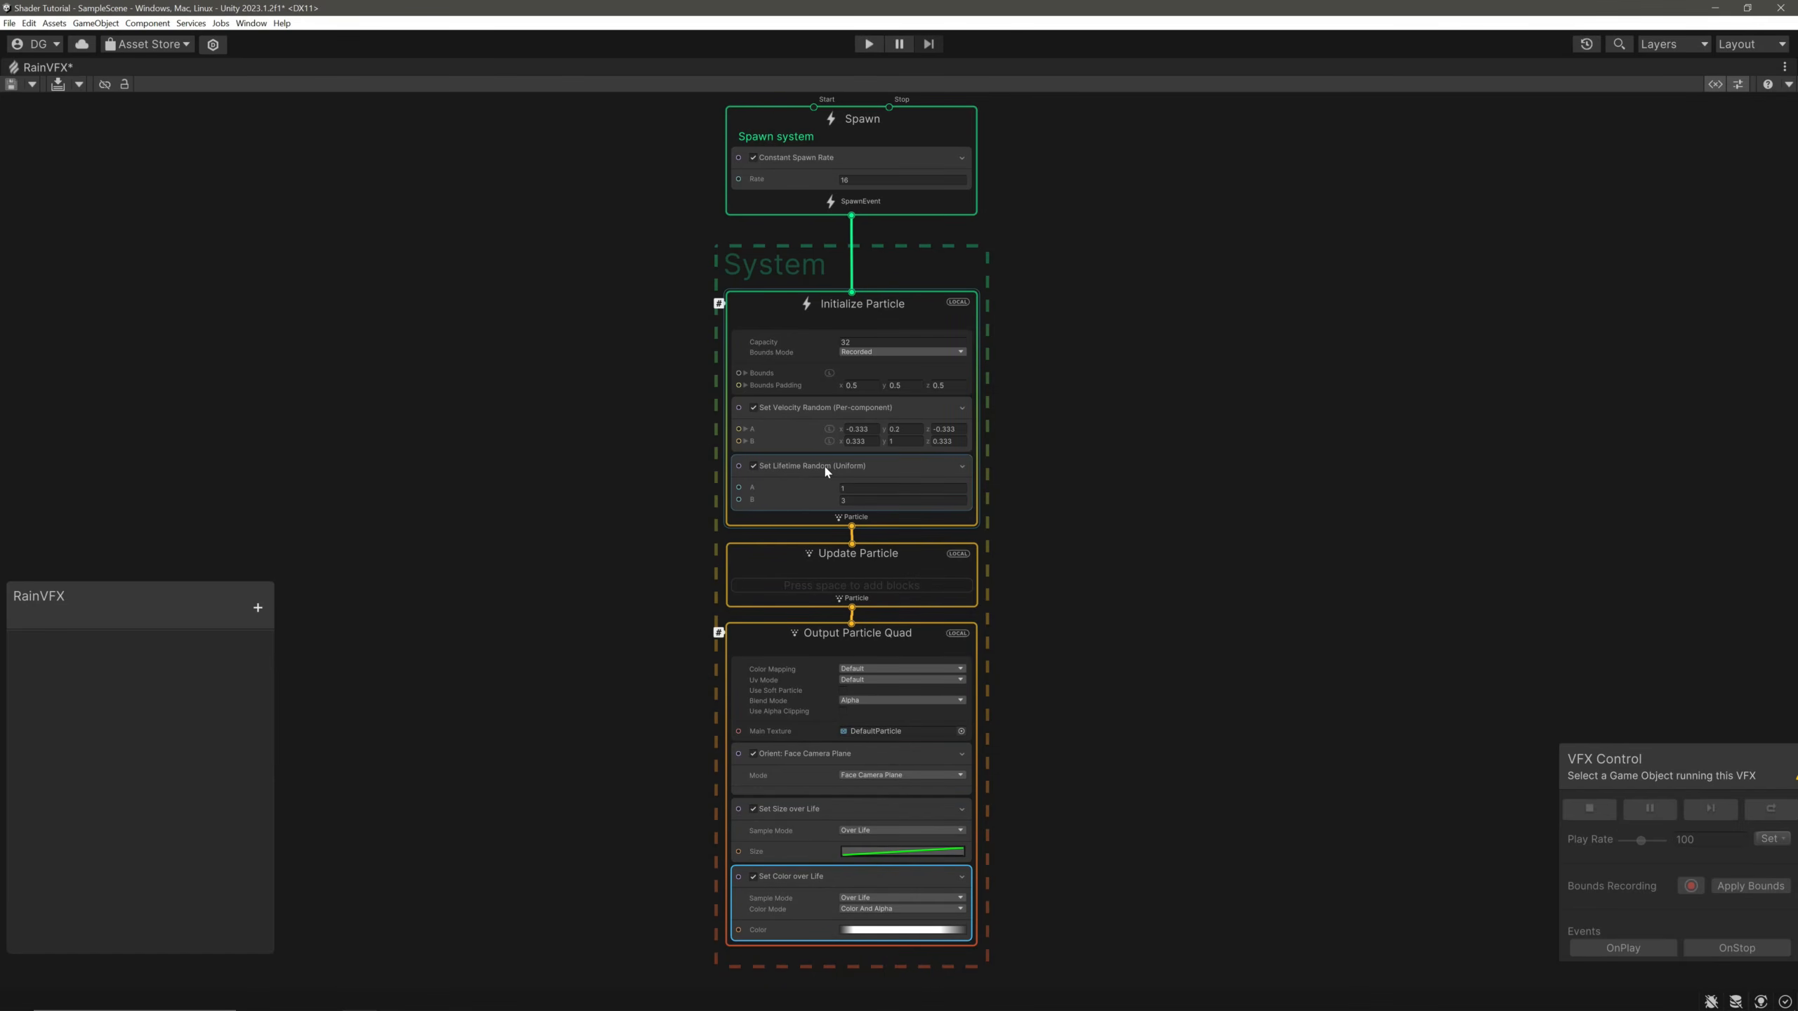
pyautogui.click(818, 441)
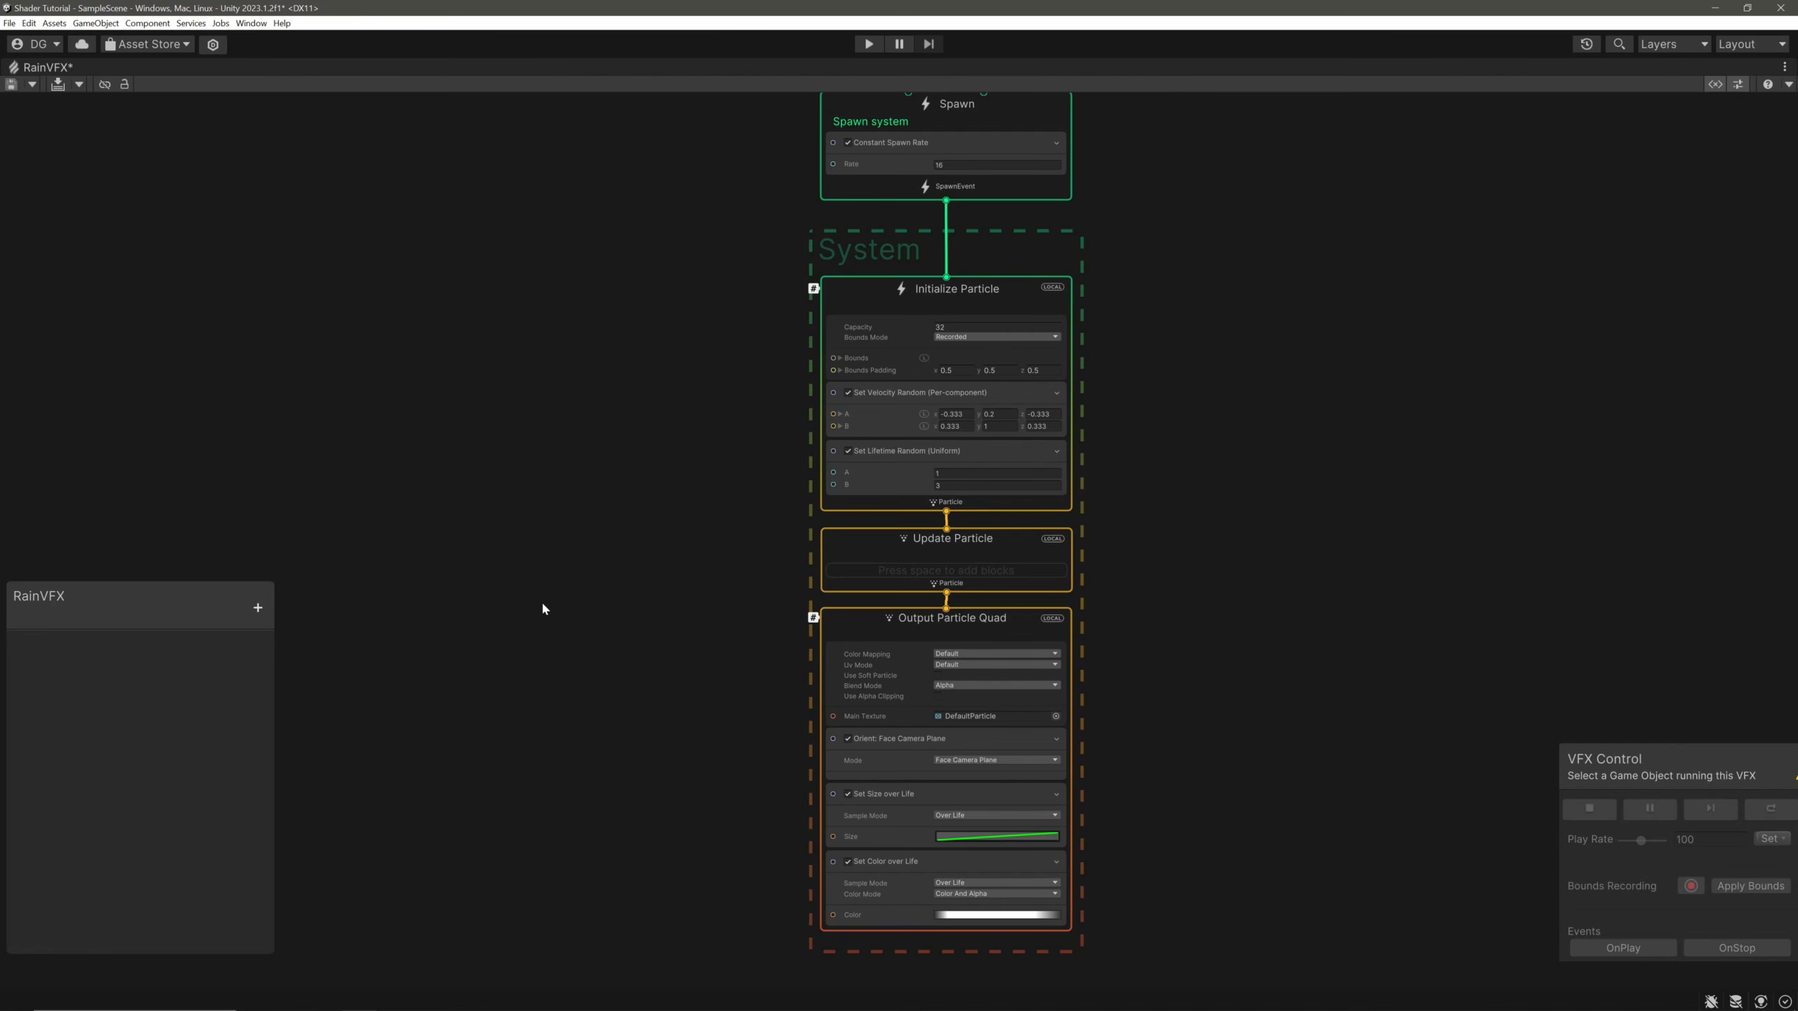
pyautogui.press('space')
pyautogui.write('add')
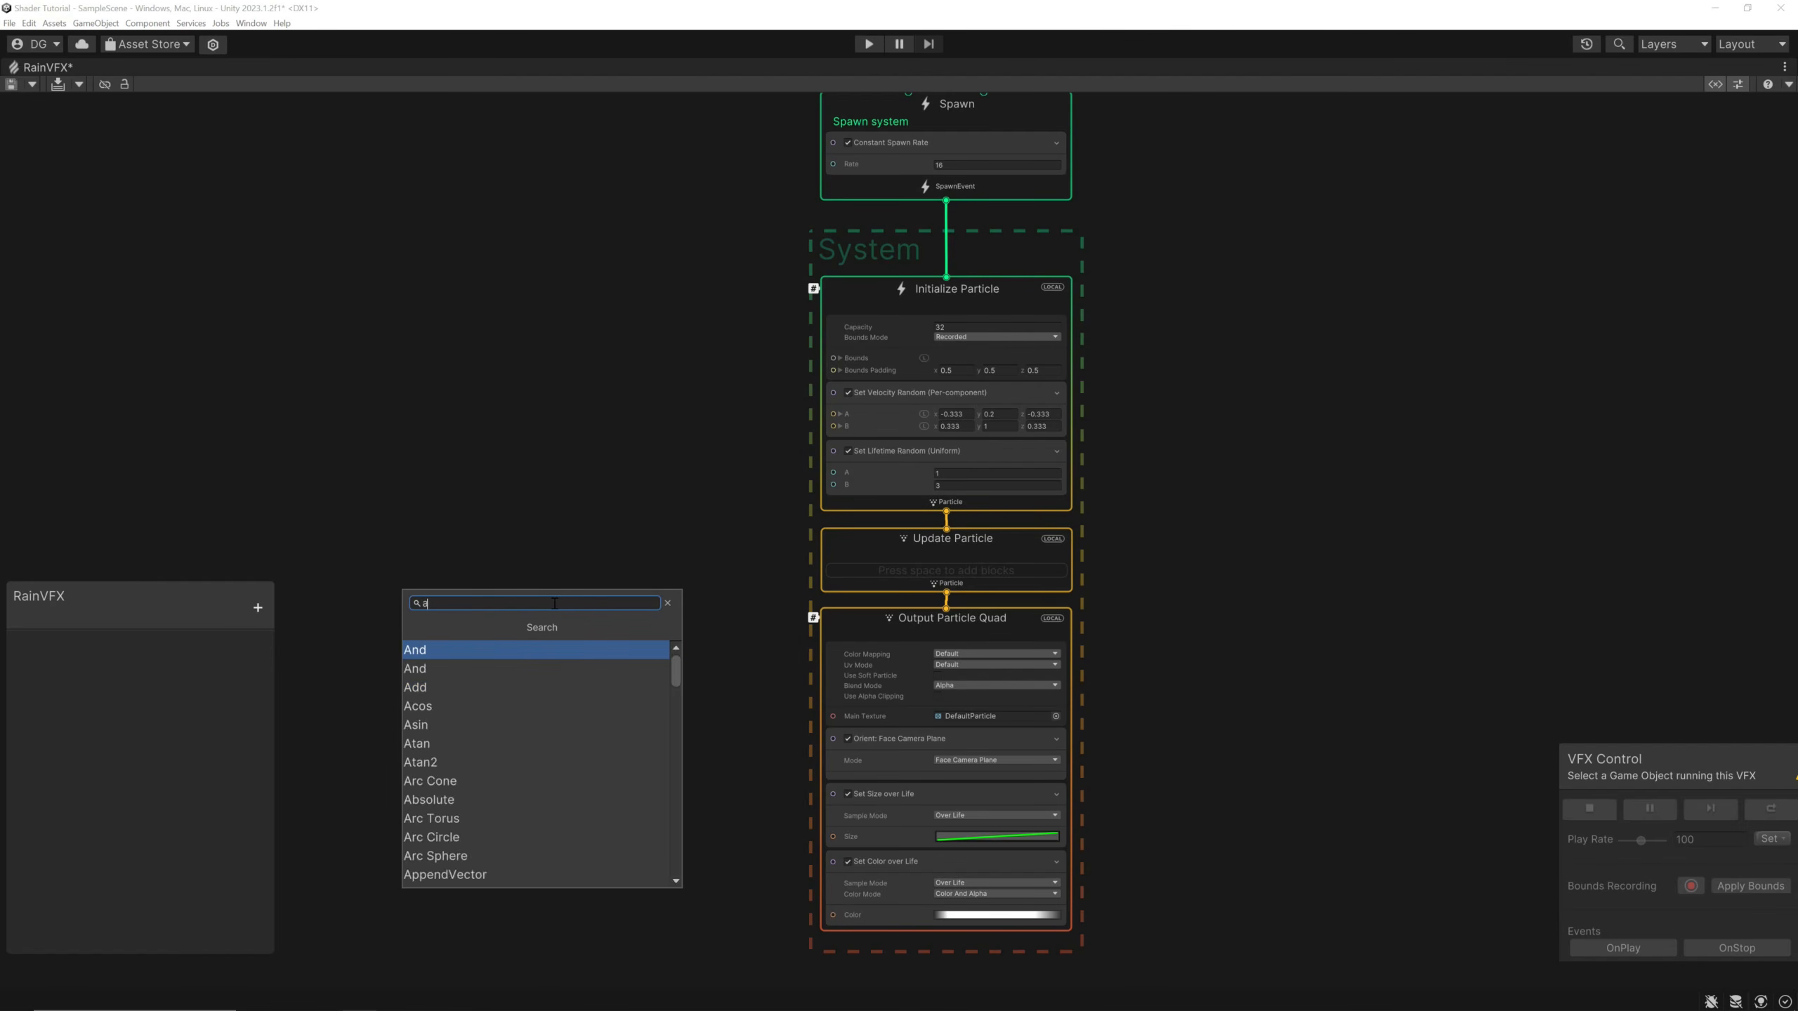
pyautogui.click(537, 650)
pyautogui.click(582, 639)
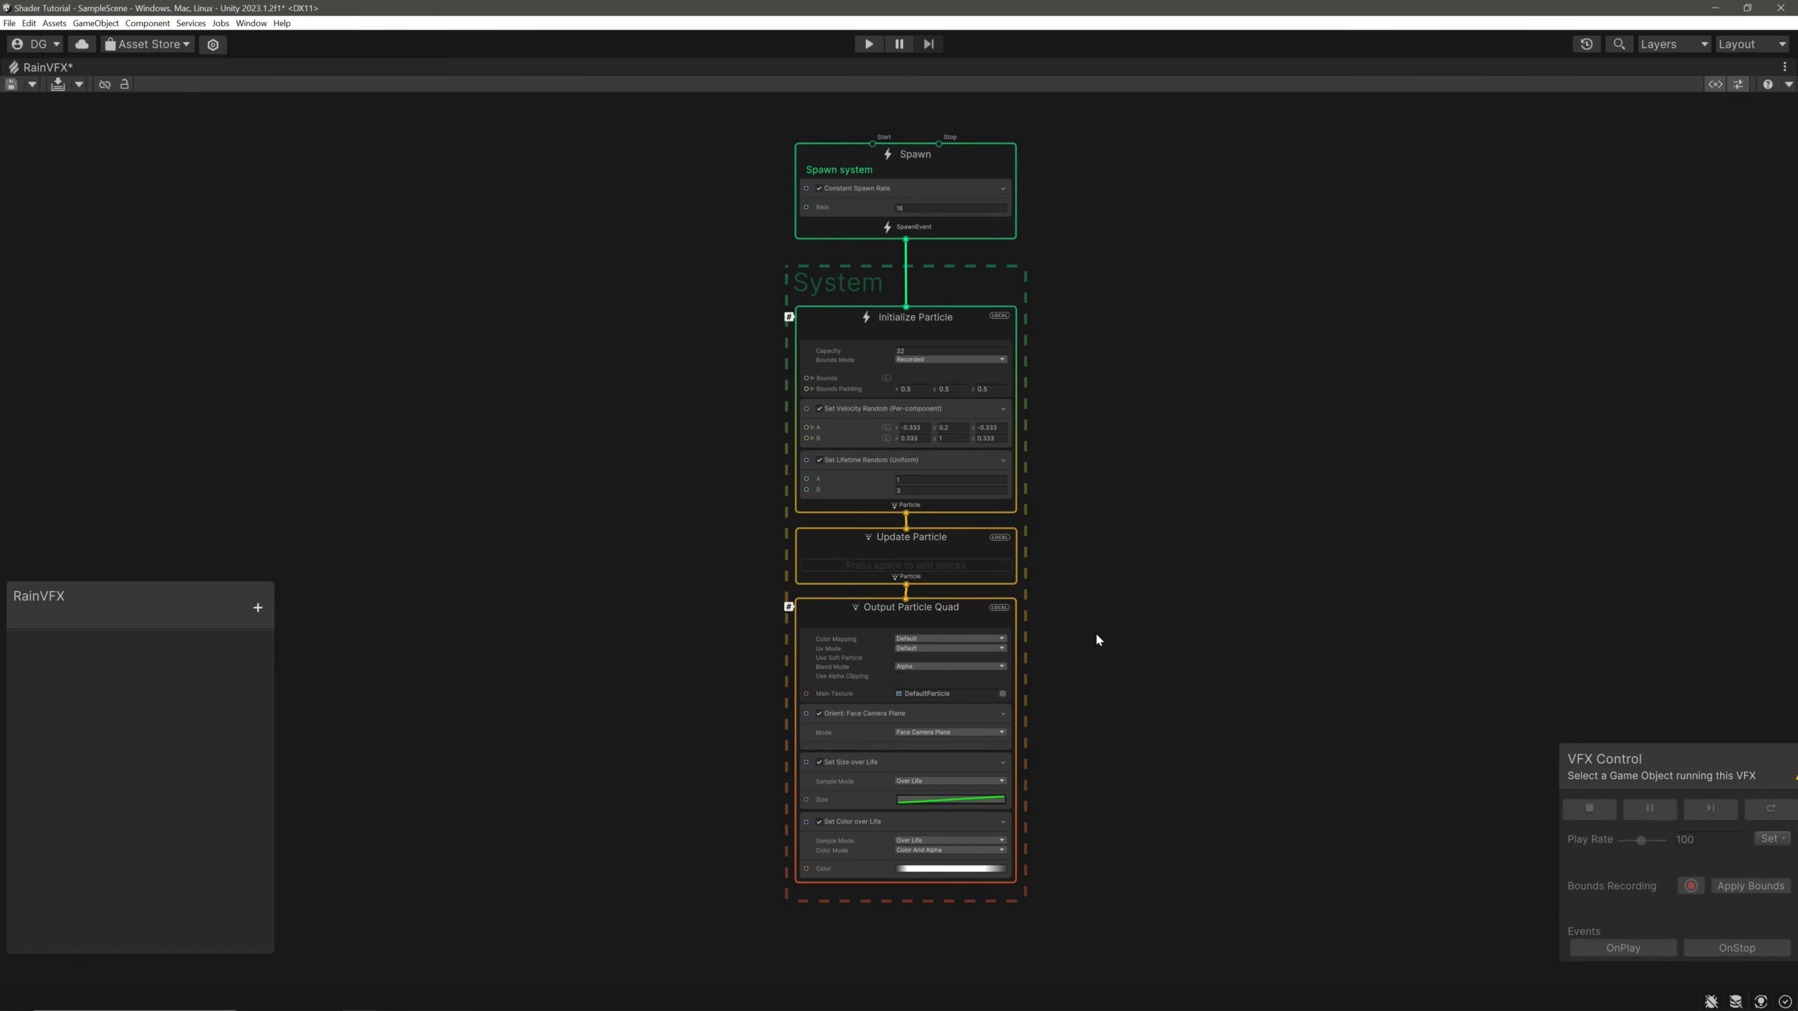
# Review the Spawn, Initialize Particle, Update Particle and Output Particle Quad contexts in order.
pyautogui.click(980, 164)
pyautogui.click(969, 329)
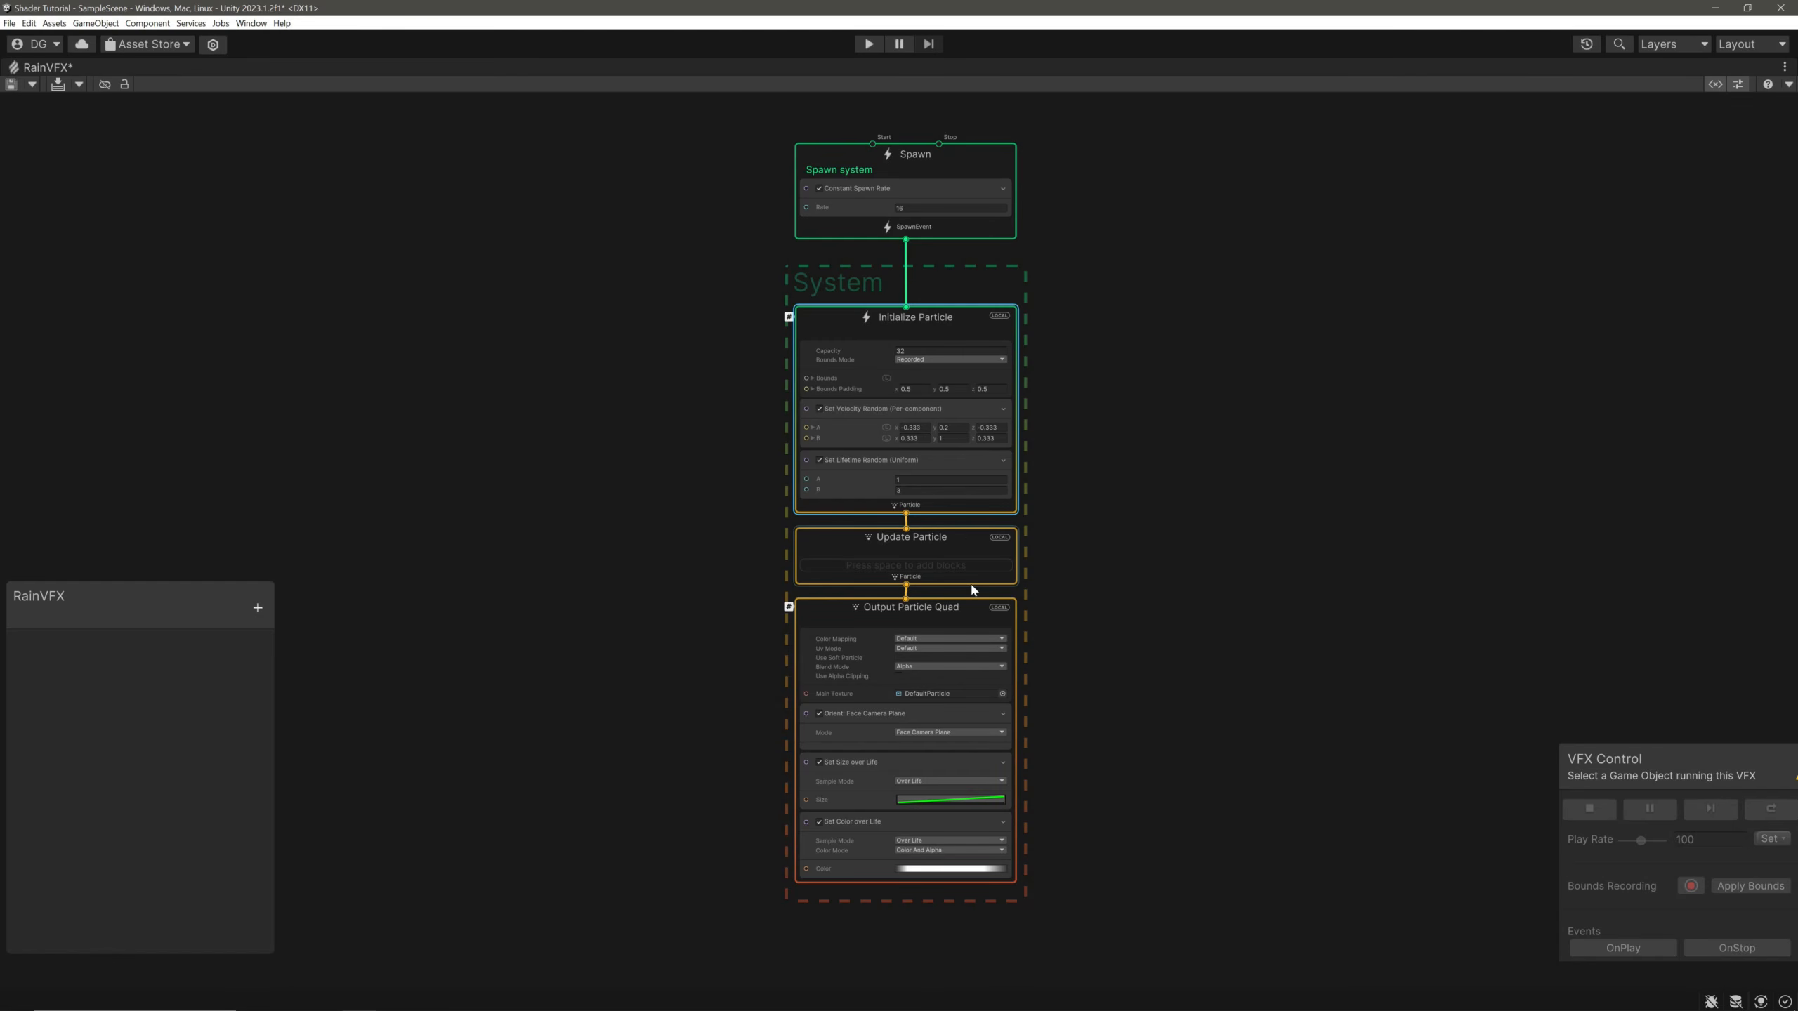
pyautogui.click(967, 552)
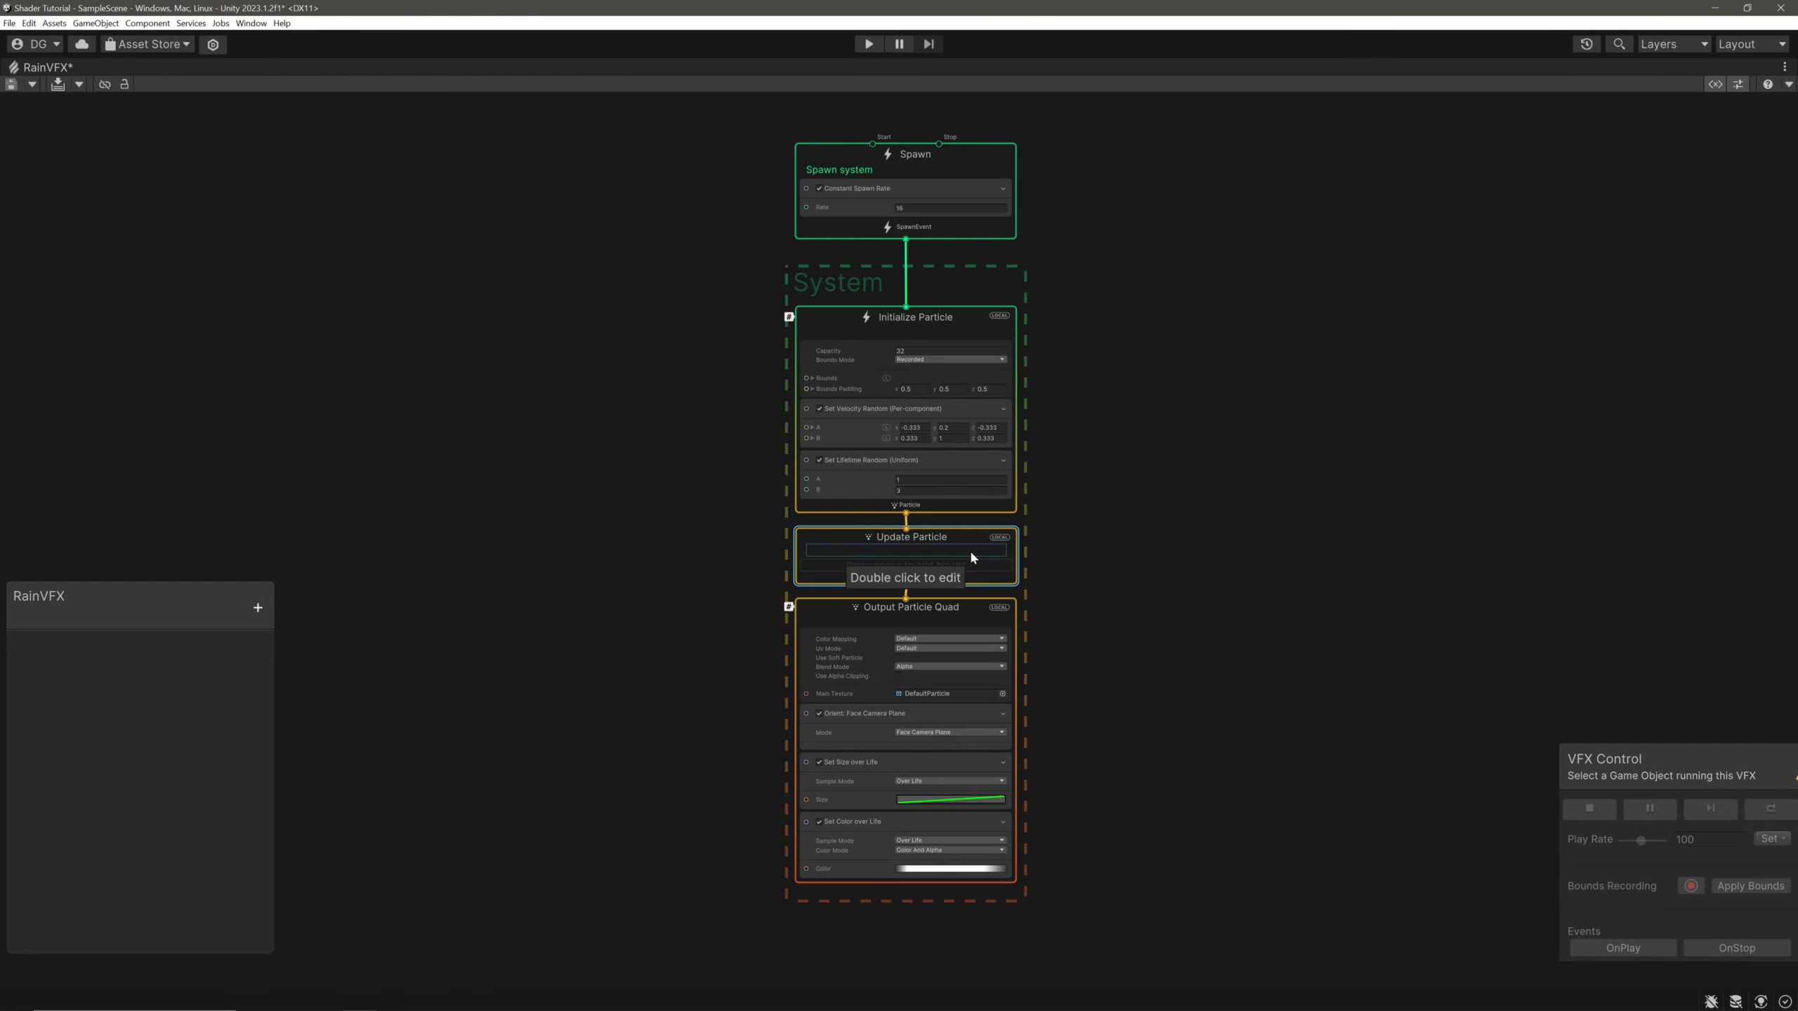
pyautogui.click(961, 612)
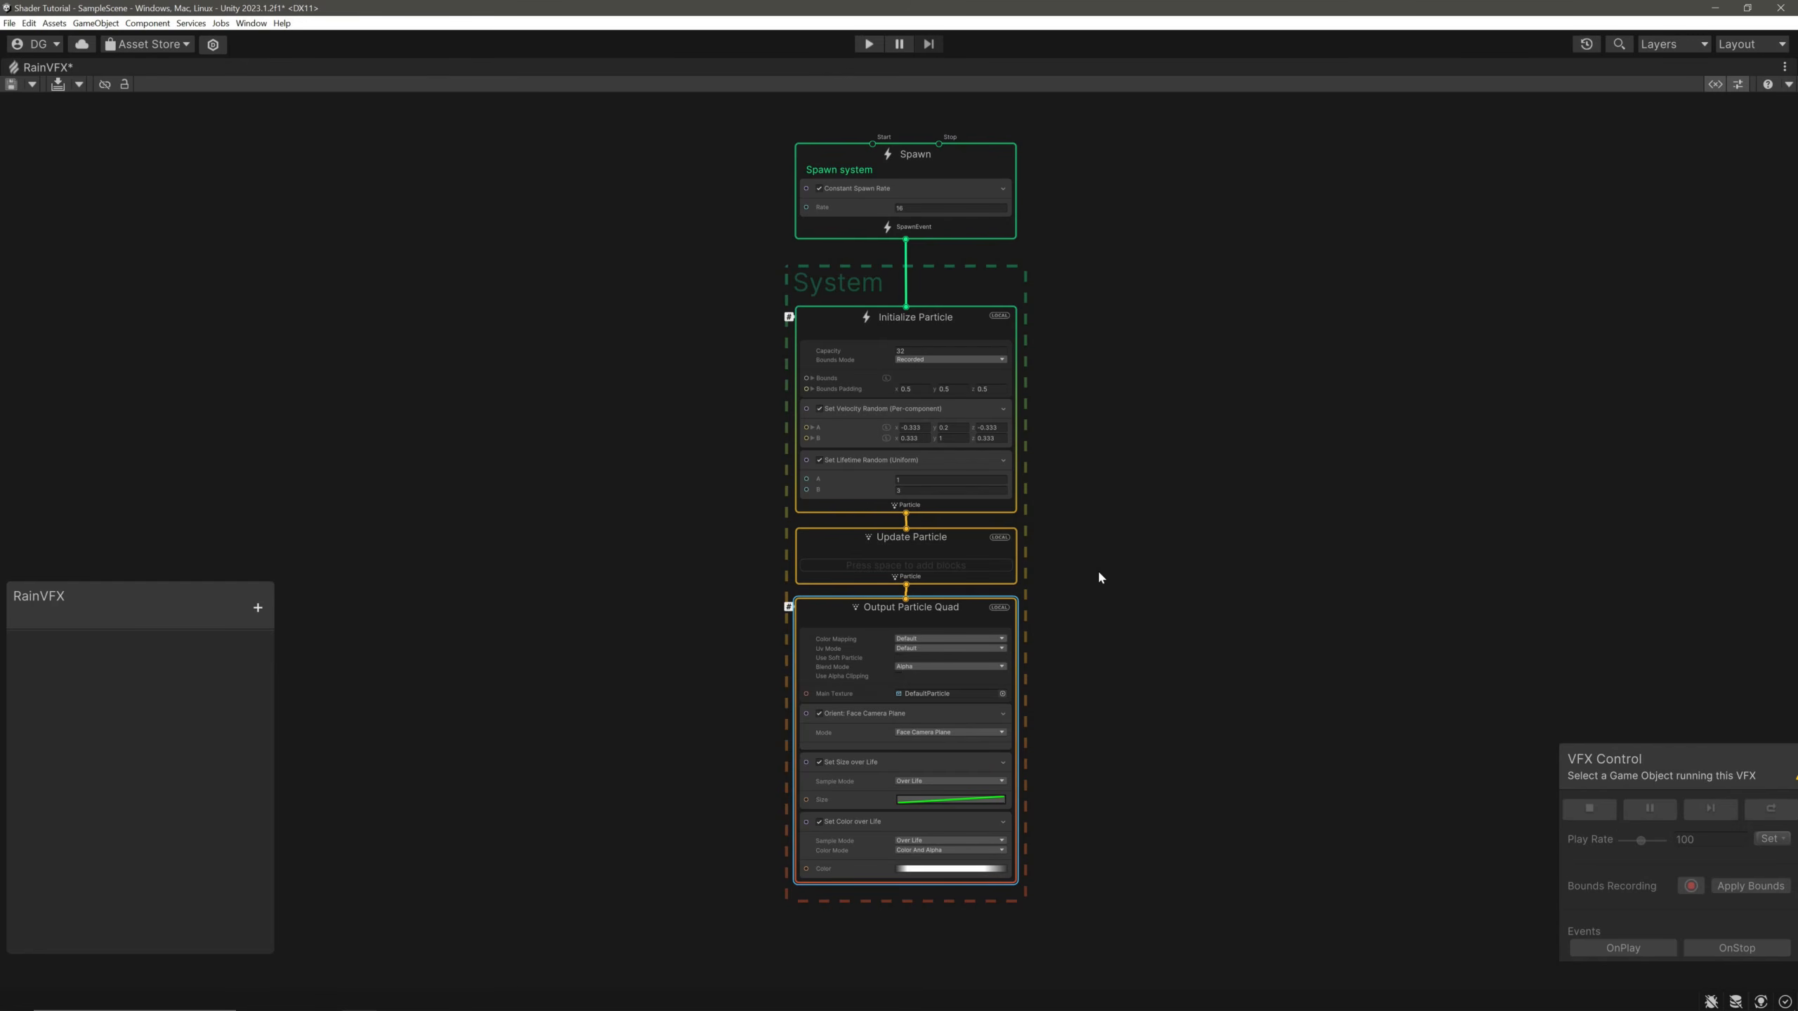
# Hide the VFX Control panel and delete all default contexts from the RainVFX graph.
pyautogui.click(1738, 84)
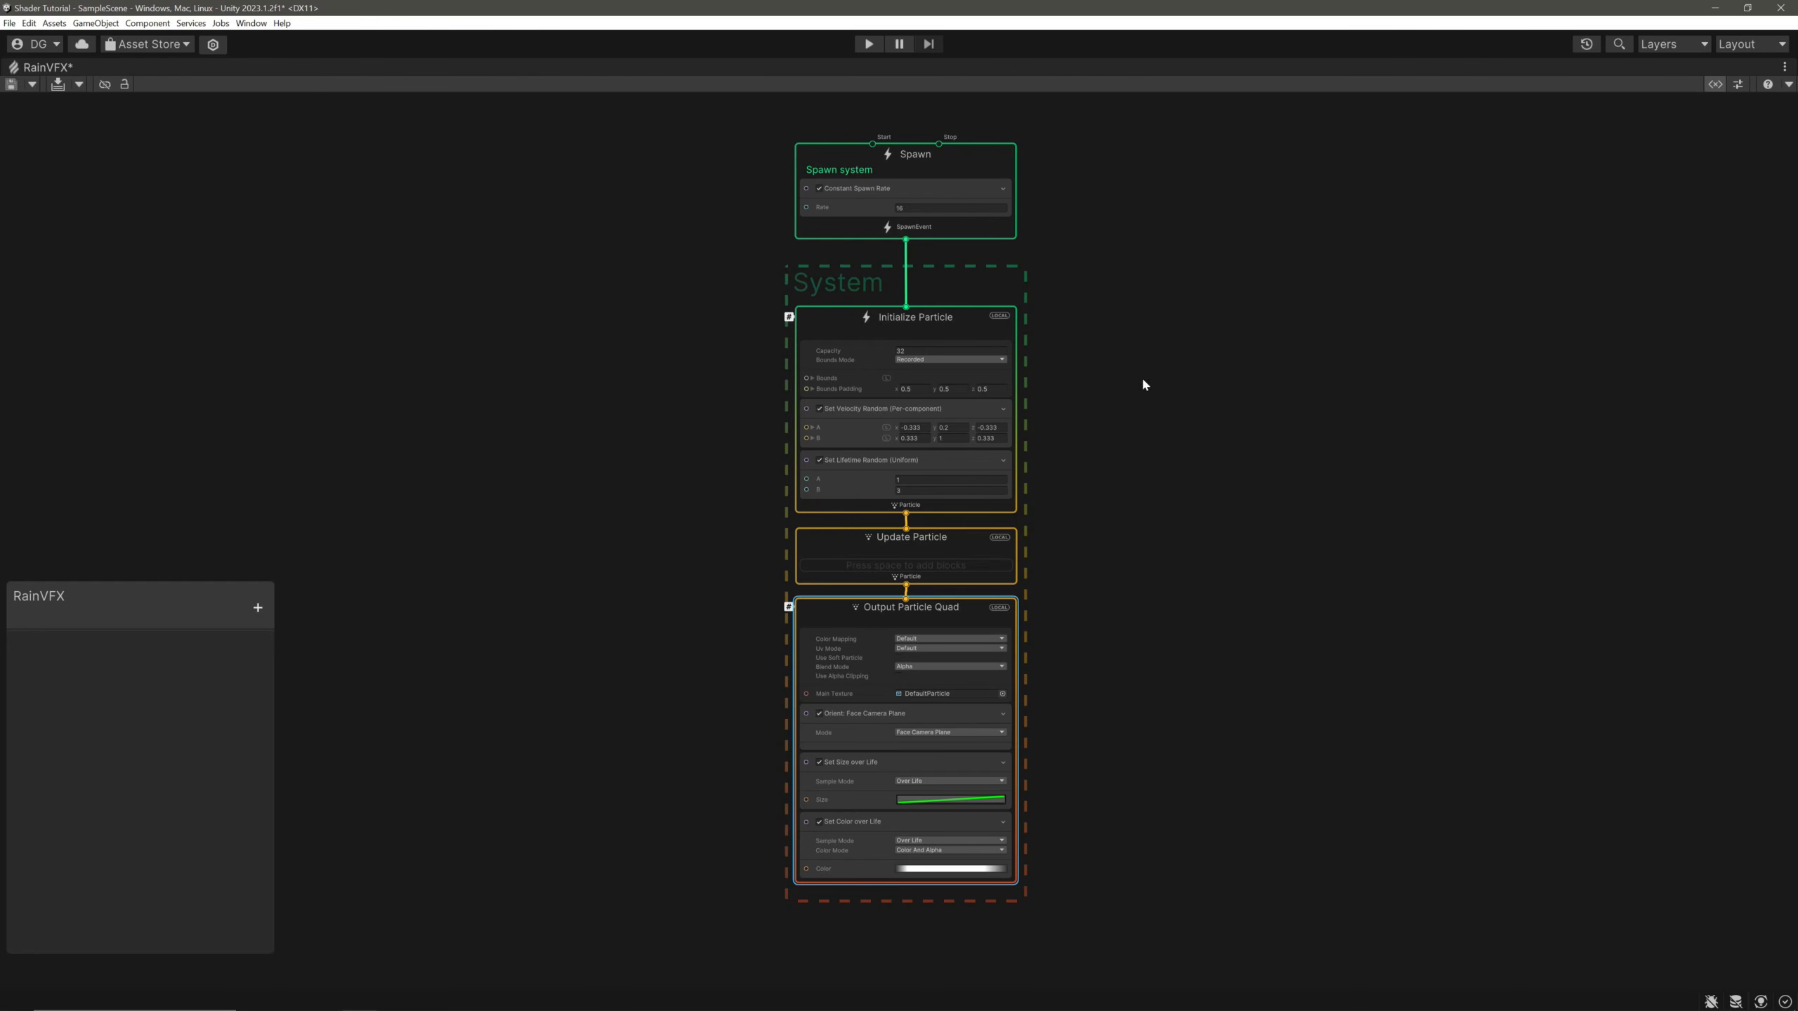
pyautogui.moveTo(622, 221); pyautogui.dragTo(1256, 847)
pyautogui.press('Delete')
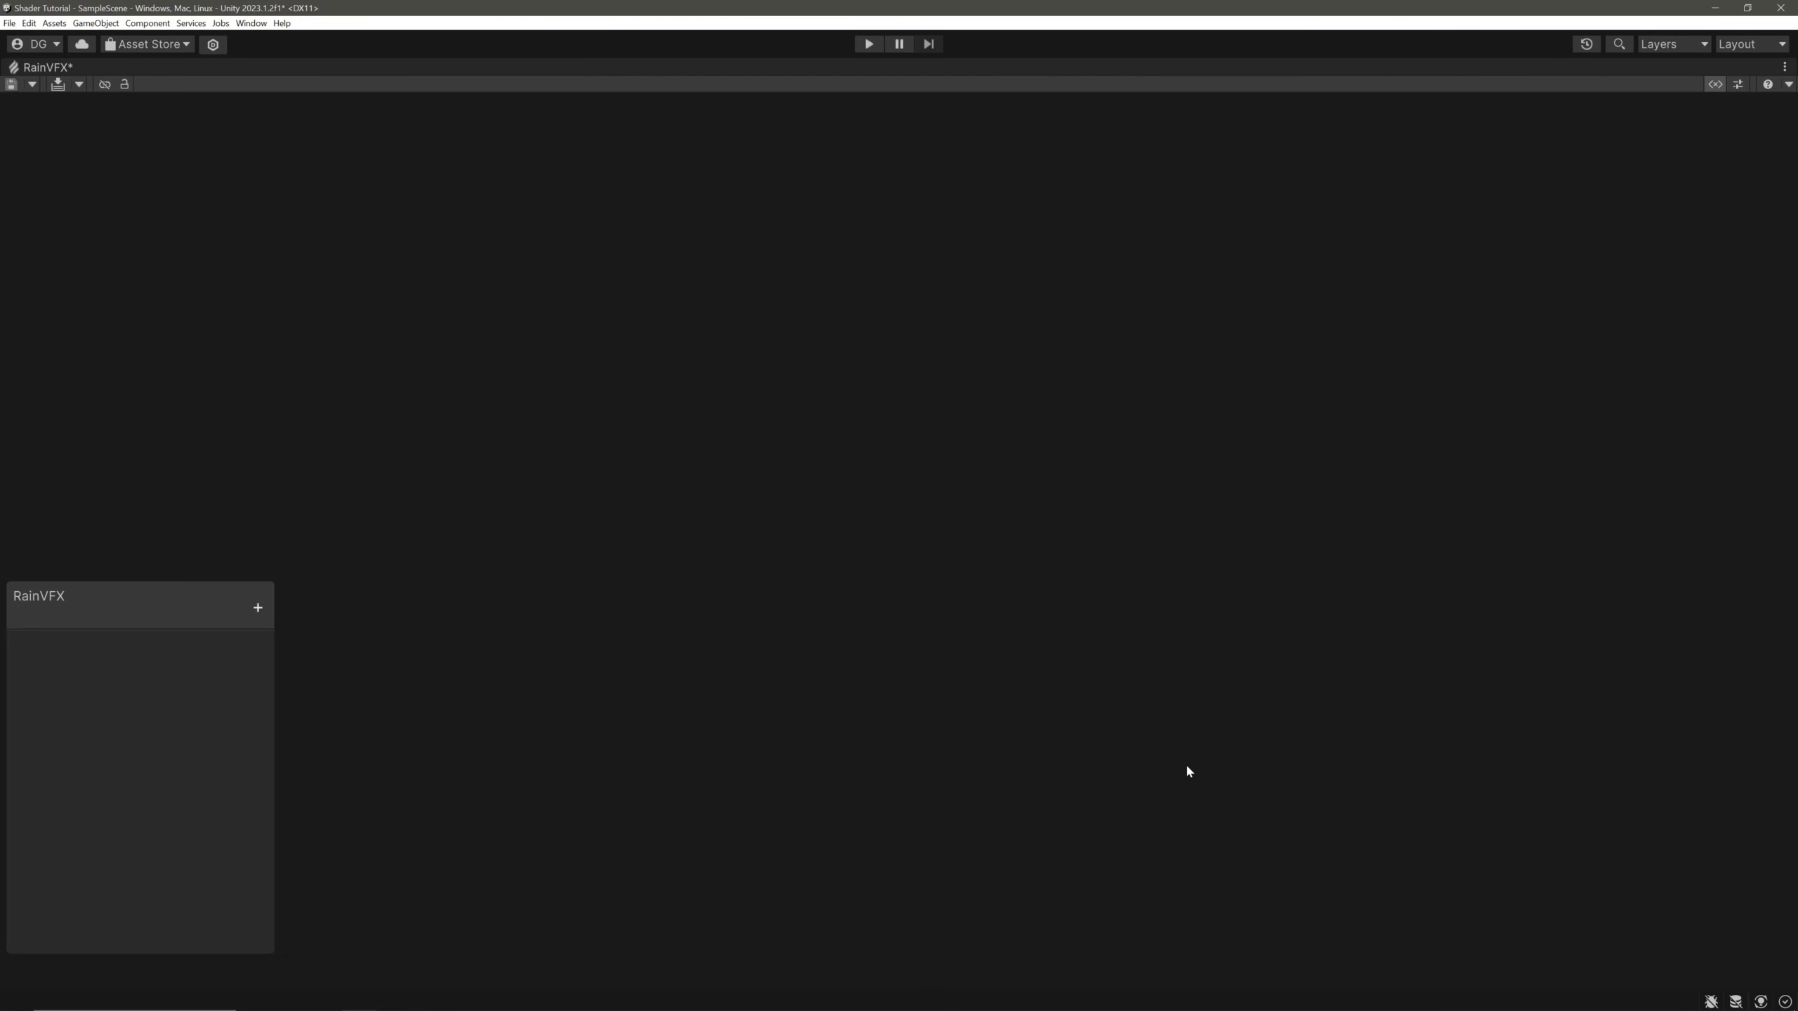
# Restore the graph window from its maximized size and add a Spawn context to the empty graph.
pyautogui.hotkey('shift', 'space')
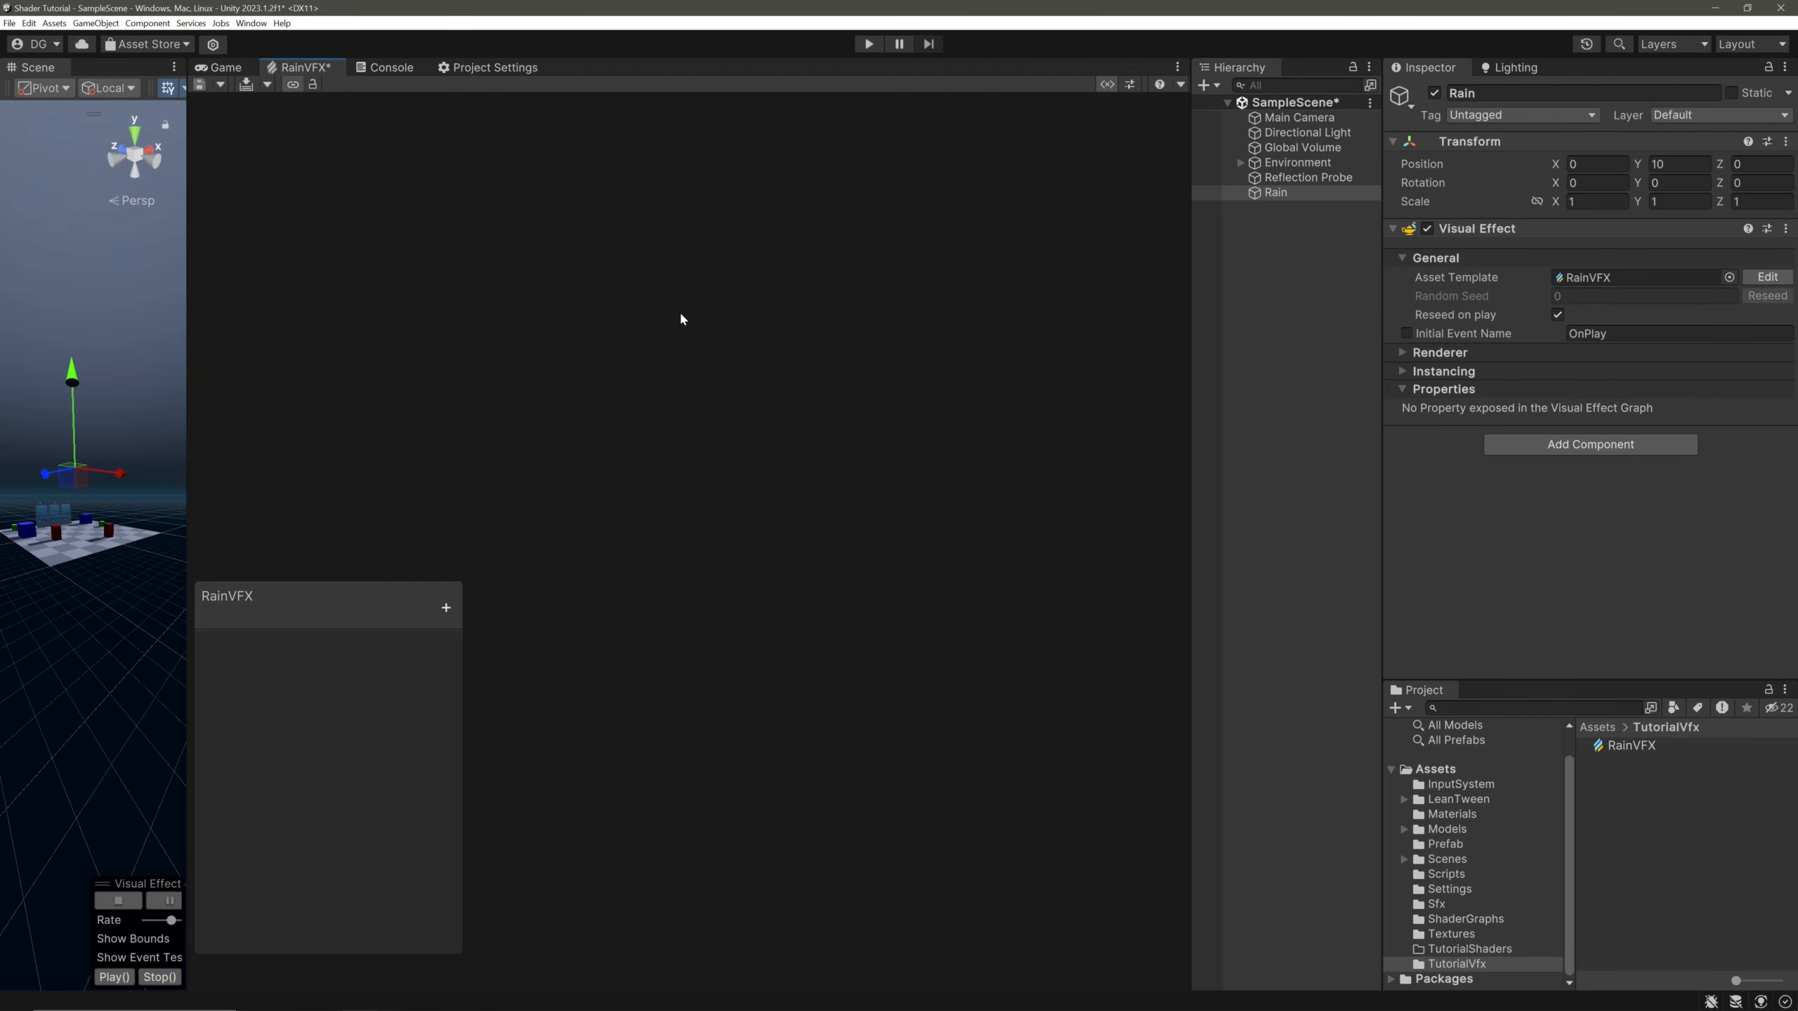
pyautogui.press('space')
pyautogui.write('spawn')
pyautogui.press('Return')
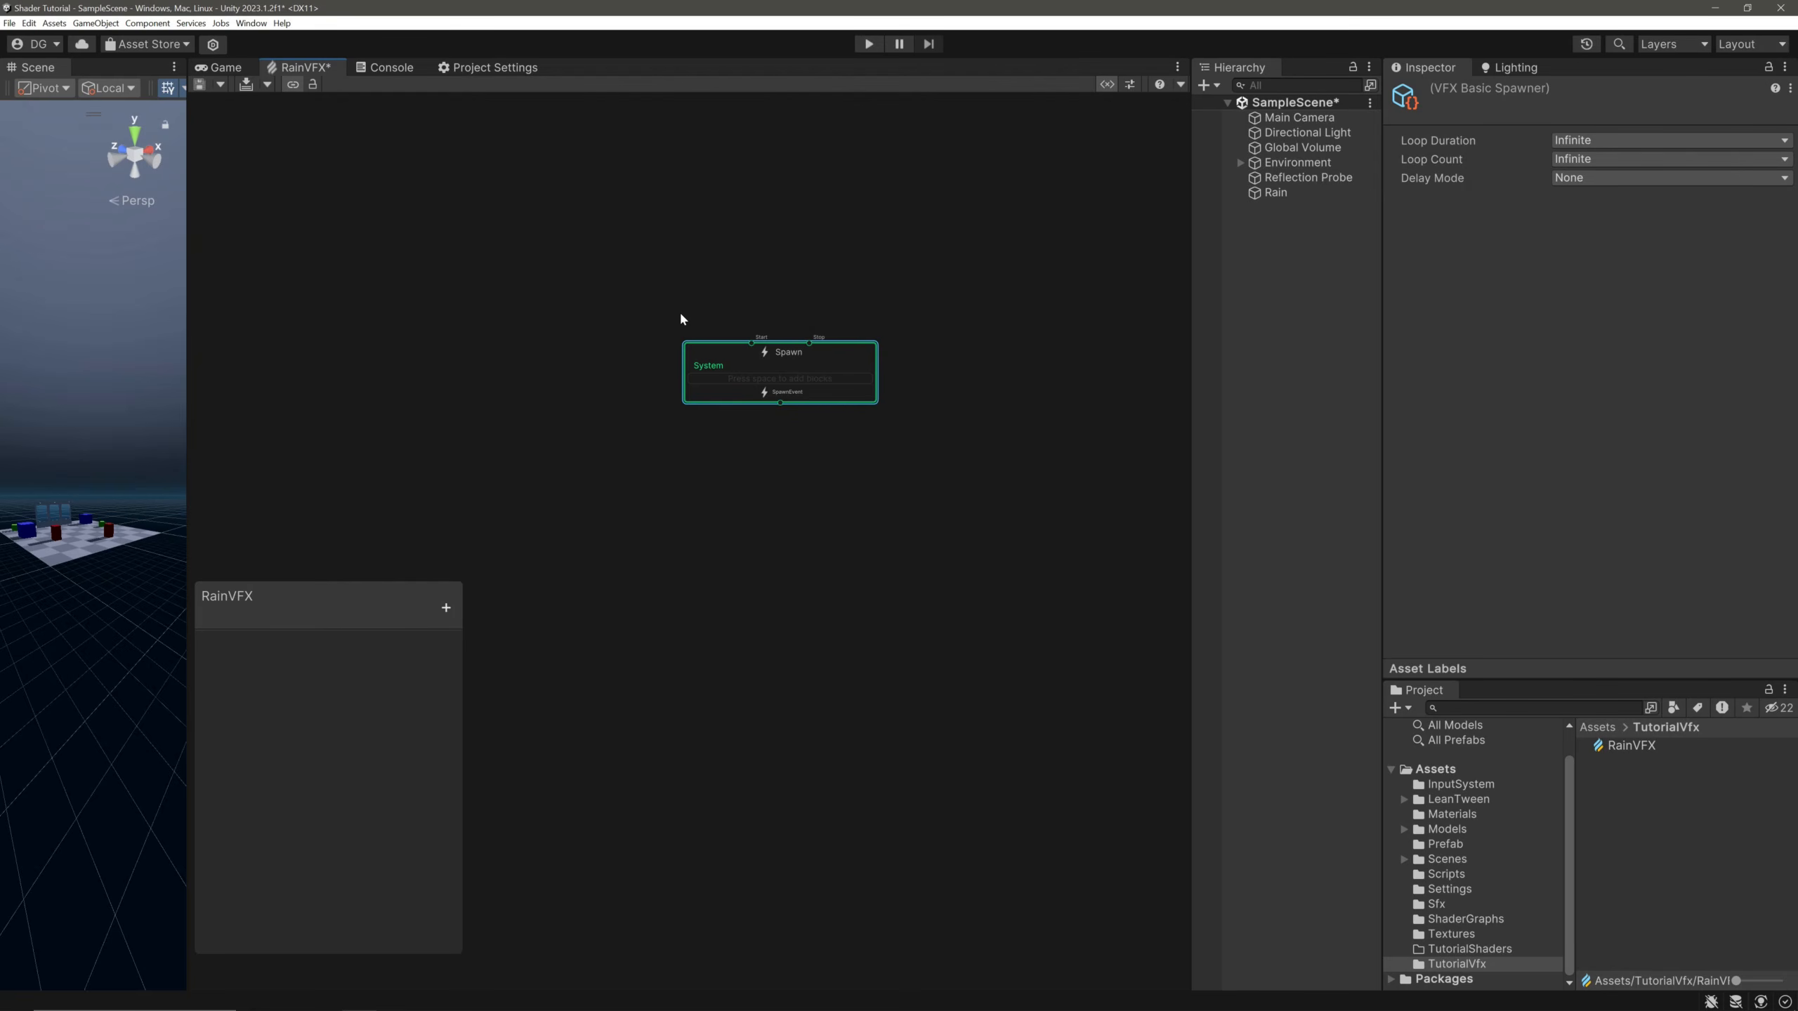
# Add a Constant Spawn Rate block to the Spawn context.
pyautogui.press('space')
pyautogui.write('co')
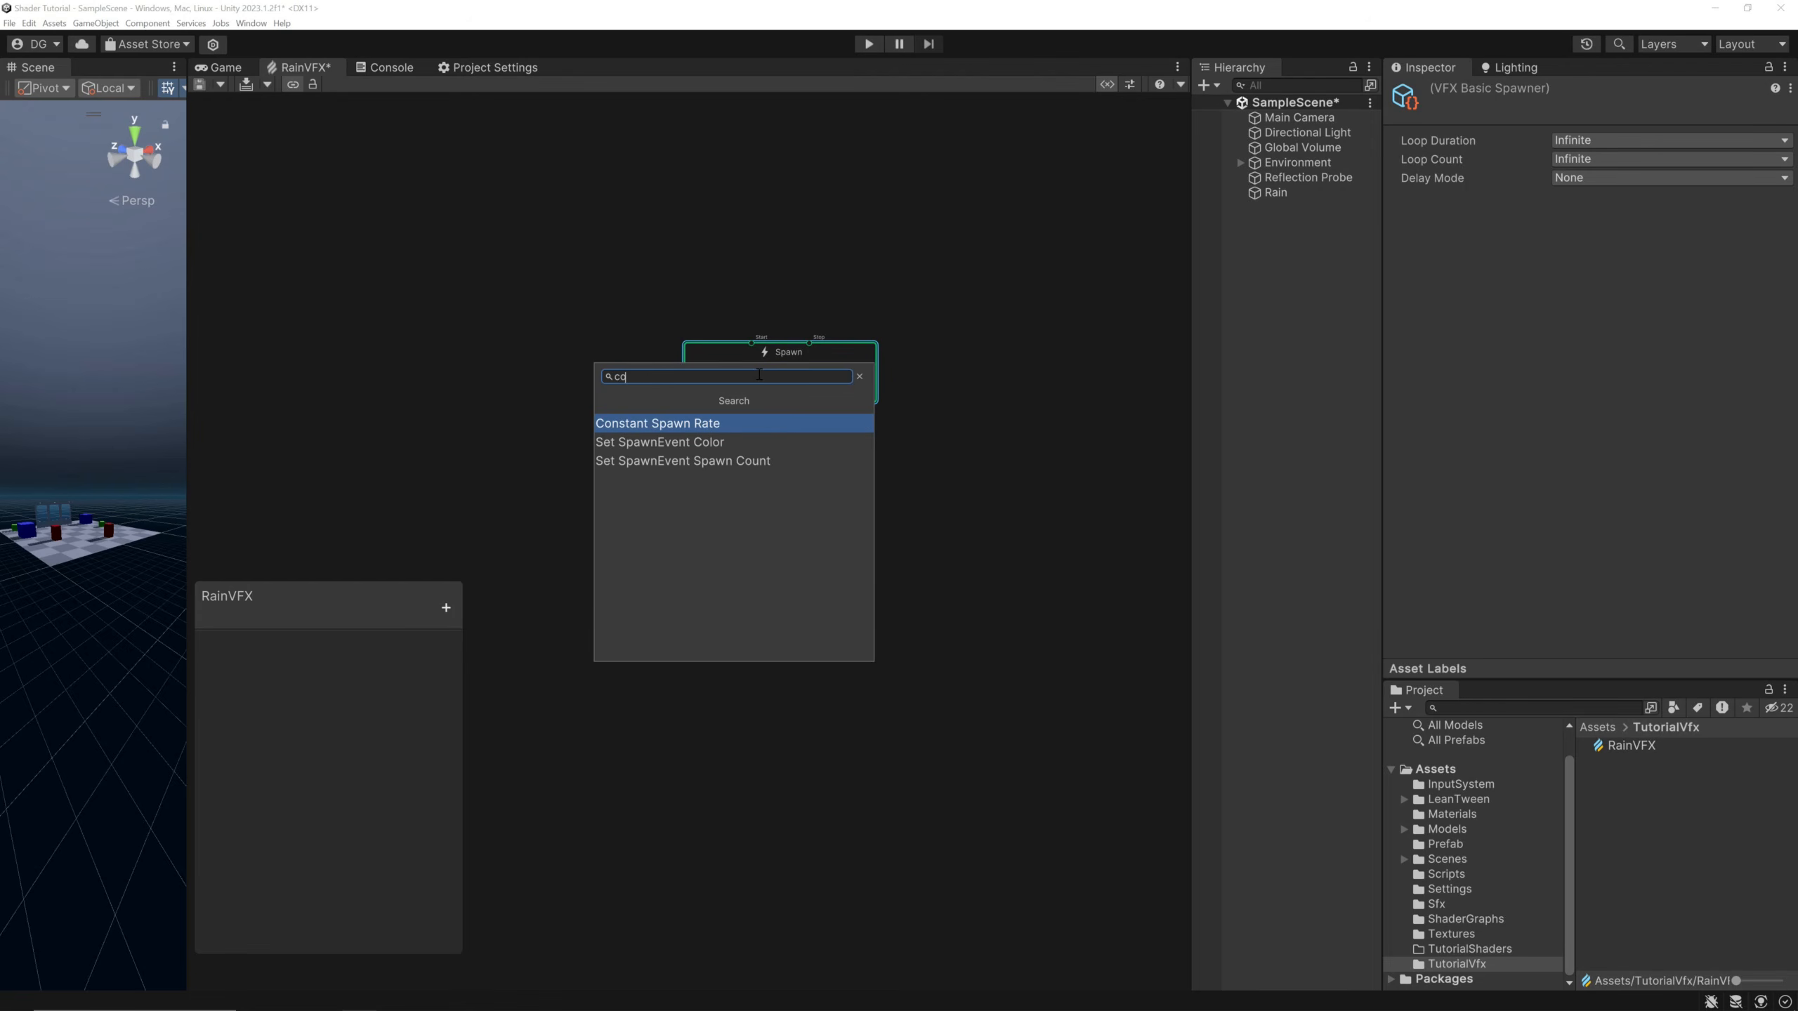
pyautogui.press('Return')
pyautogui.scroll(4, 752, 426)
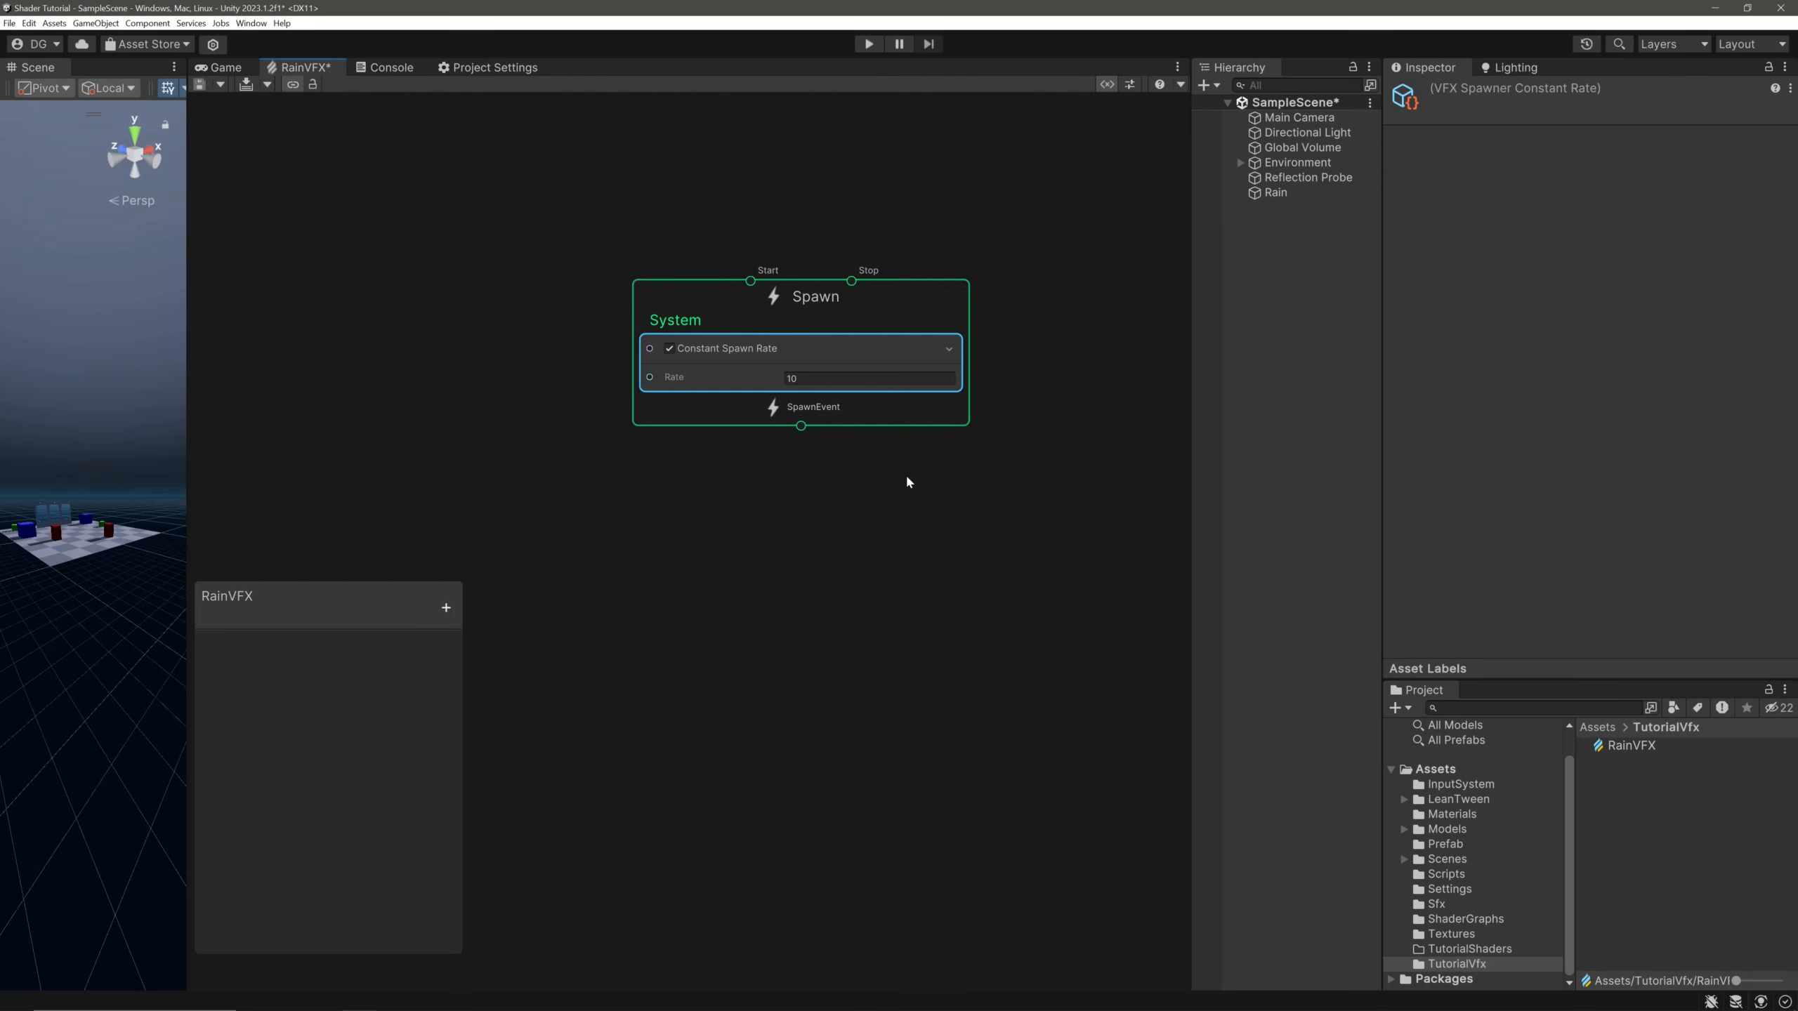
# Create a float property named RainIntensity on the RainVFX blackboard.
pyautogui.click(446, 607)
pyautogui.click(549, 288)
pyautogui.doubleClick(279, 644)
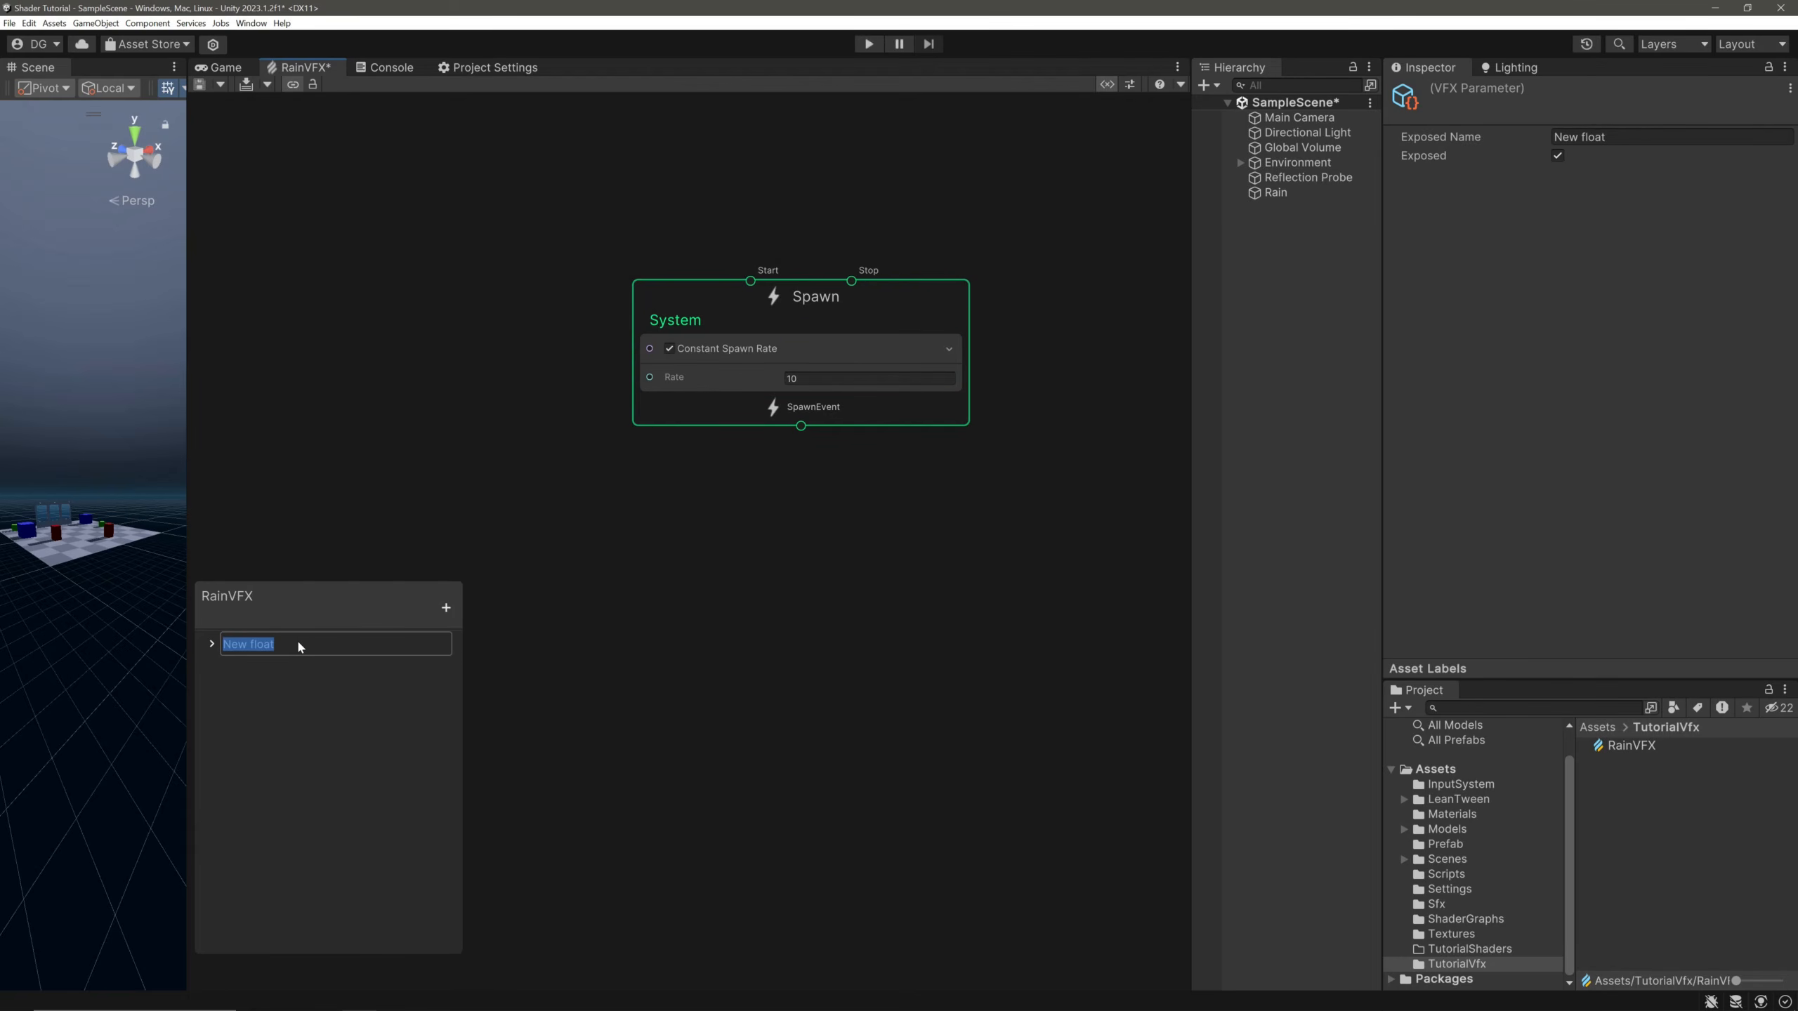
pyautogui.write('RainIntensity')
pyautogui.press('Return')
# Set RainIntensity's value to 300, place it in the graph and connect it to the Constant Spawn Rate's Rate input.
pyautogui.click(210, 644)
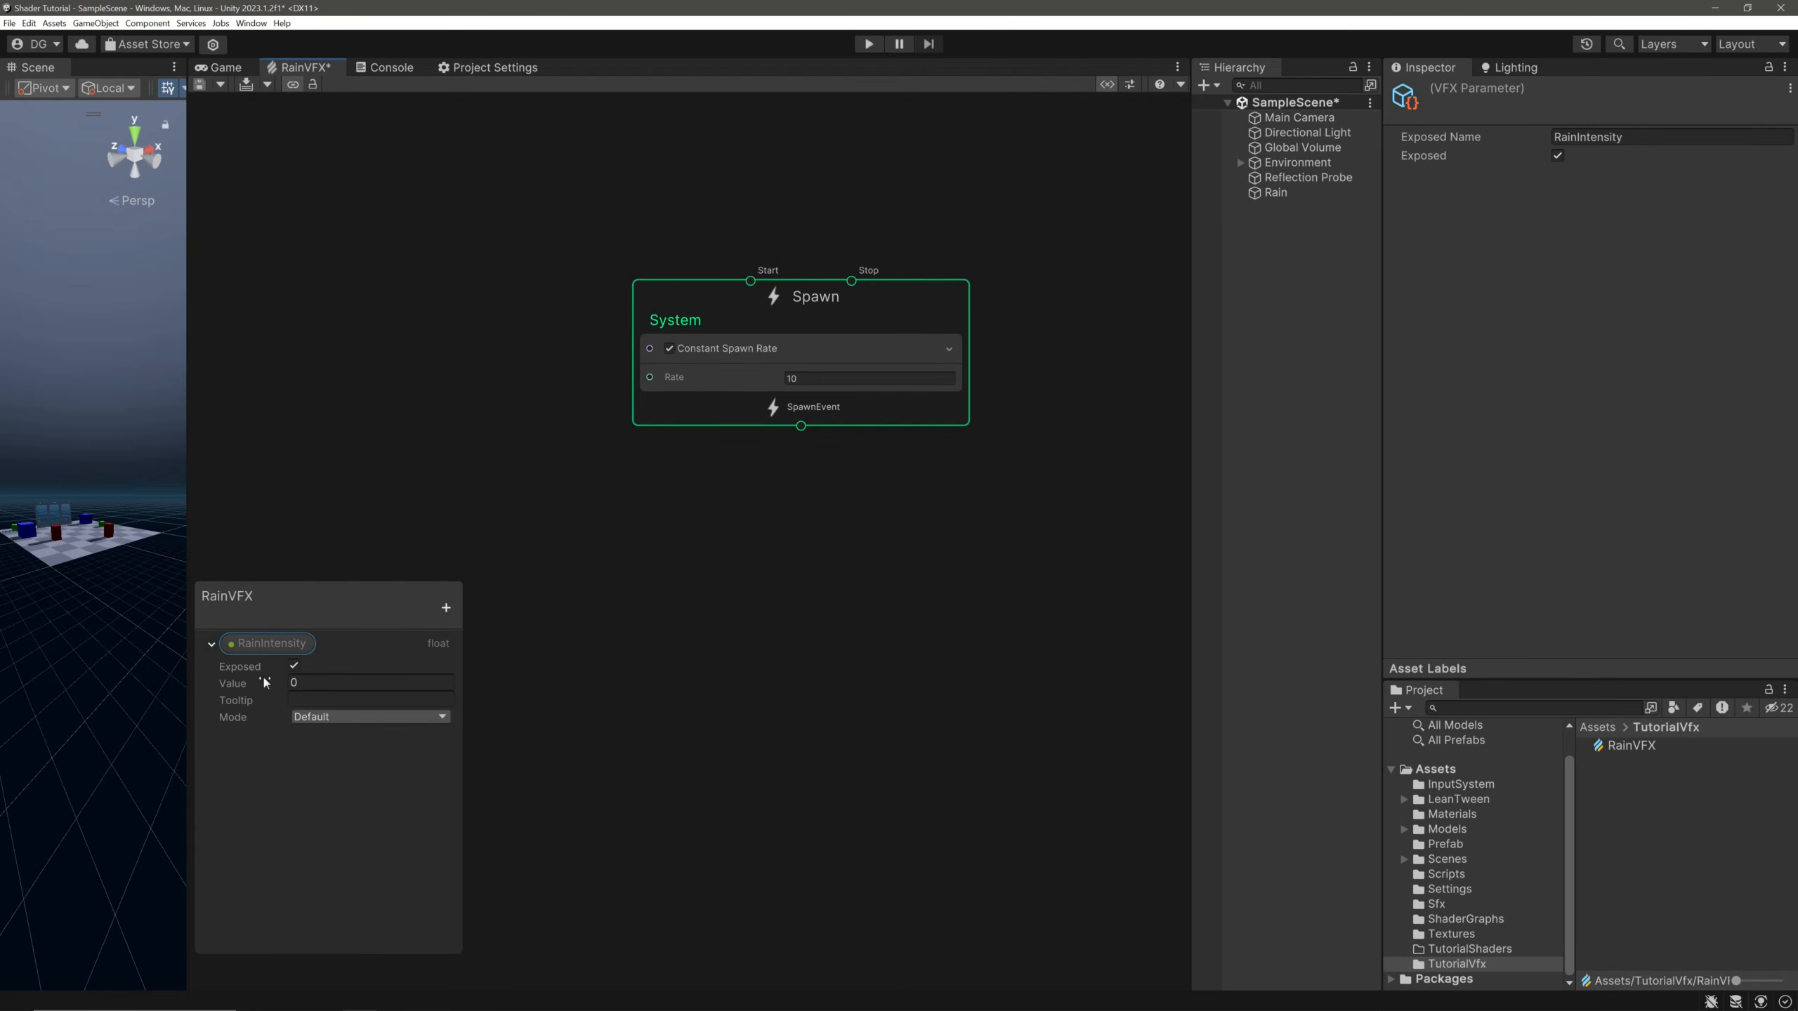
pyautogui.click(315, 684)
pyautogui.write('300')
pyautogui.moveTo(281, 645); pyautogui.dragTo(409, 483)
pyautogui.moveTo(456, 380); pyautogui.dragTo(655, 381)
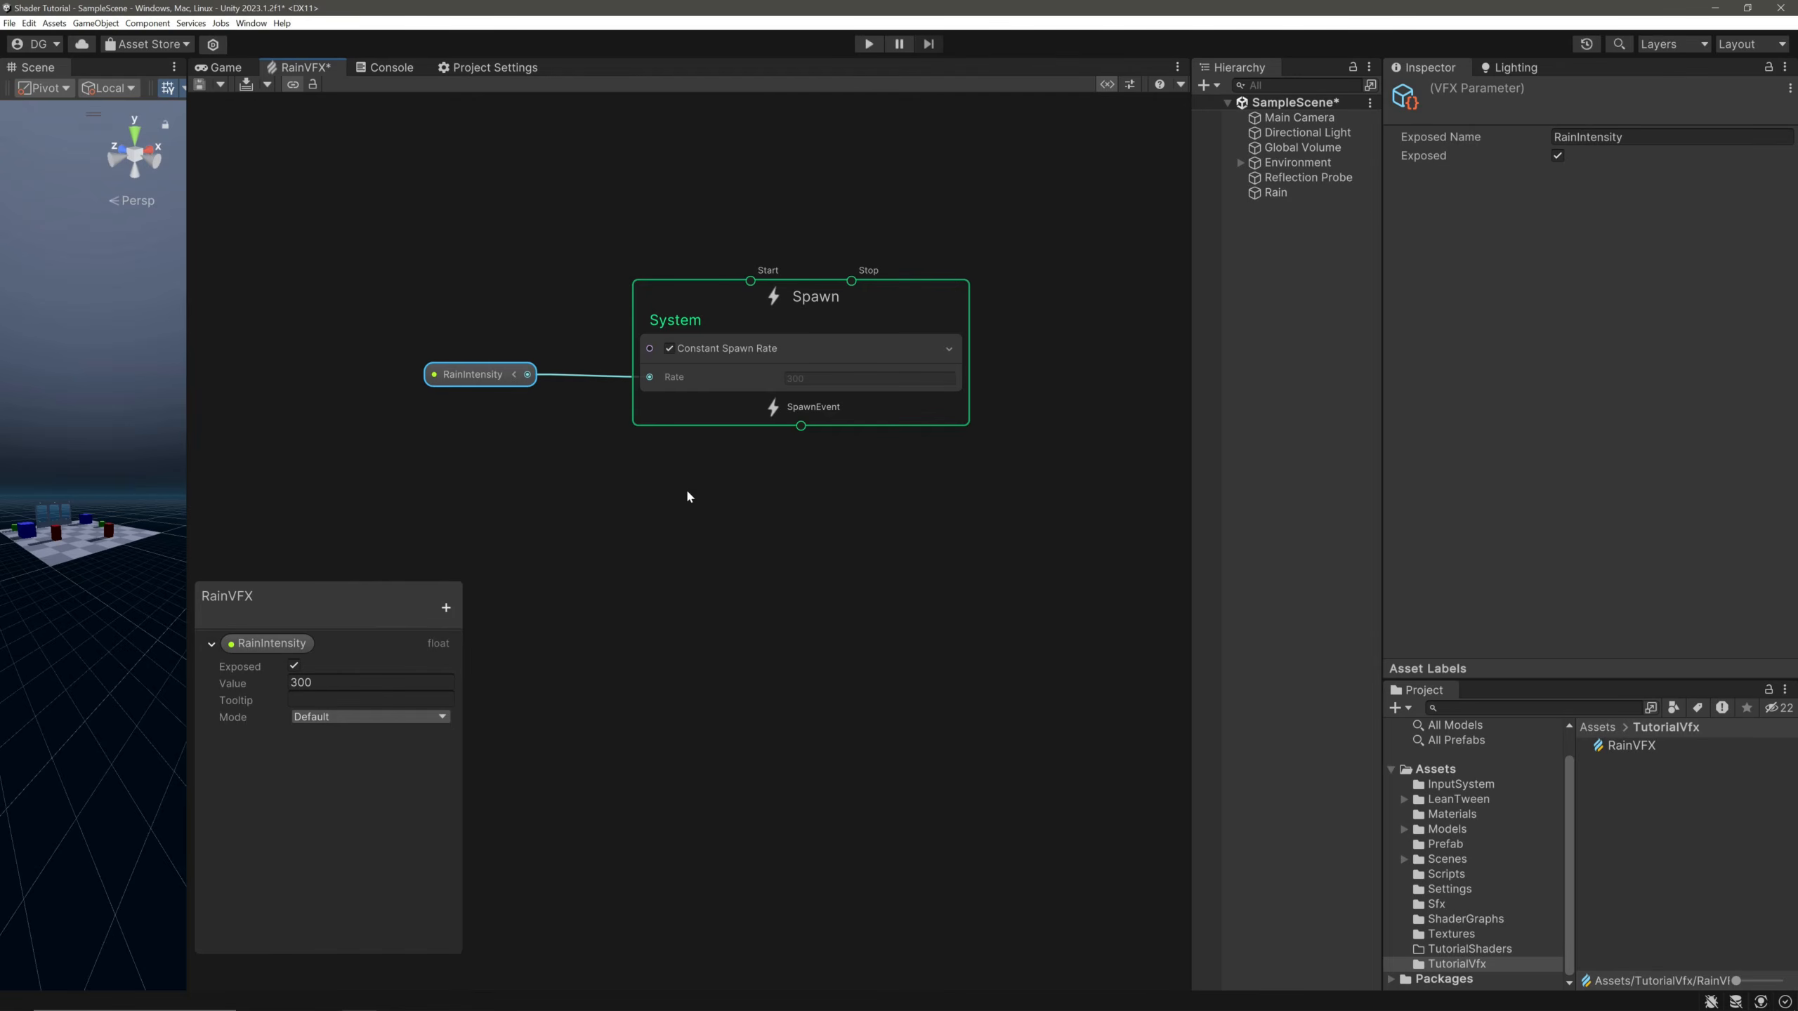
# Add an Initialize Particle context below the Spawn context and link the SpawnEvent output to it.
pyautogui.click(683, 504)
pyautogui.press('space')
pyautogui.write('ini')
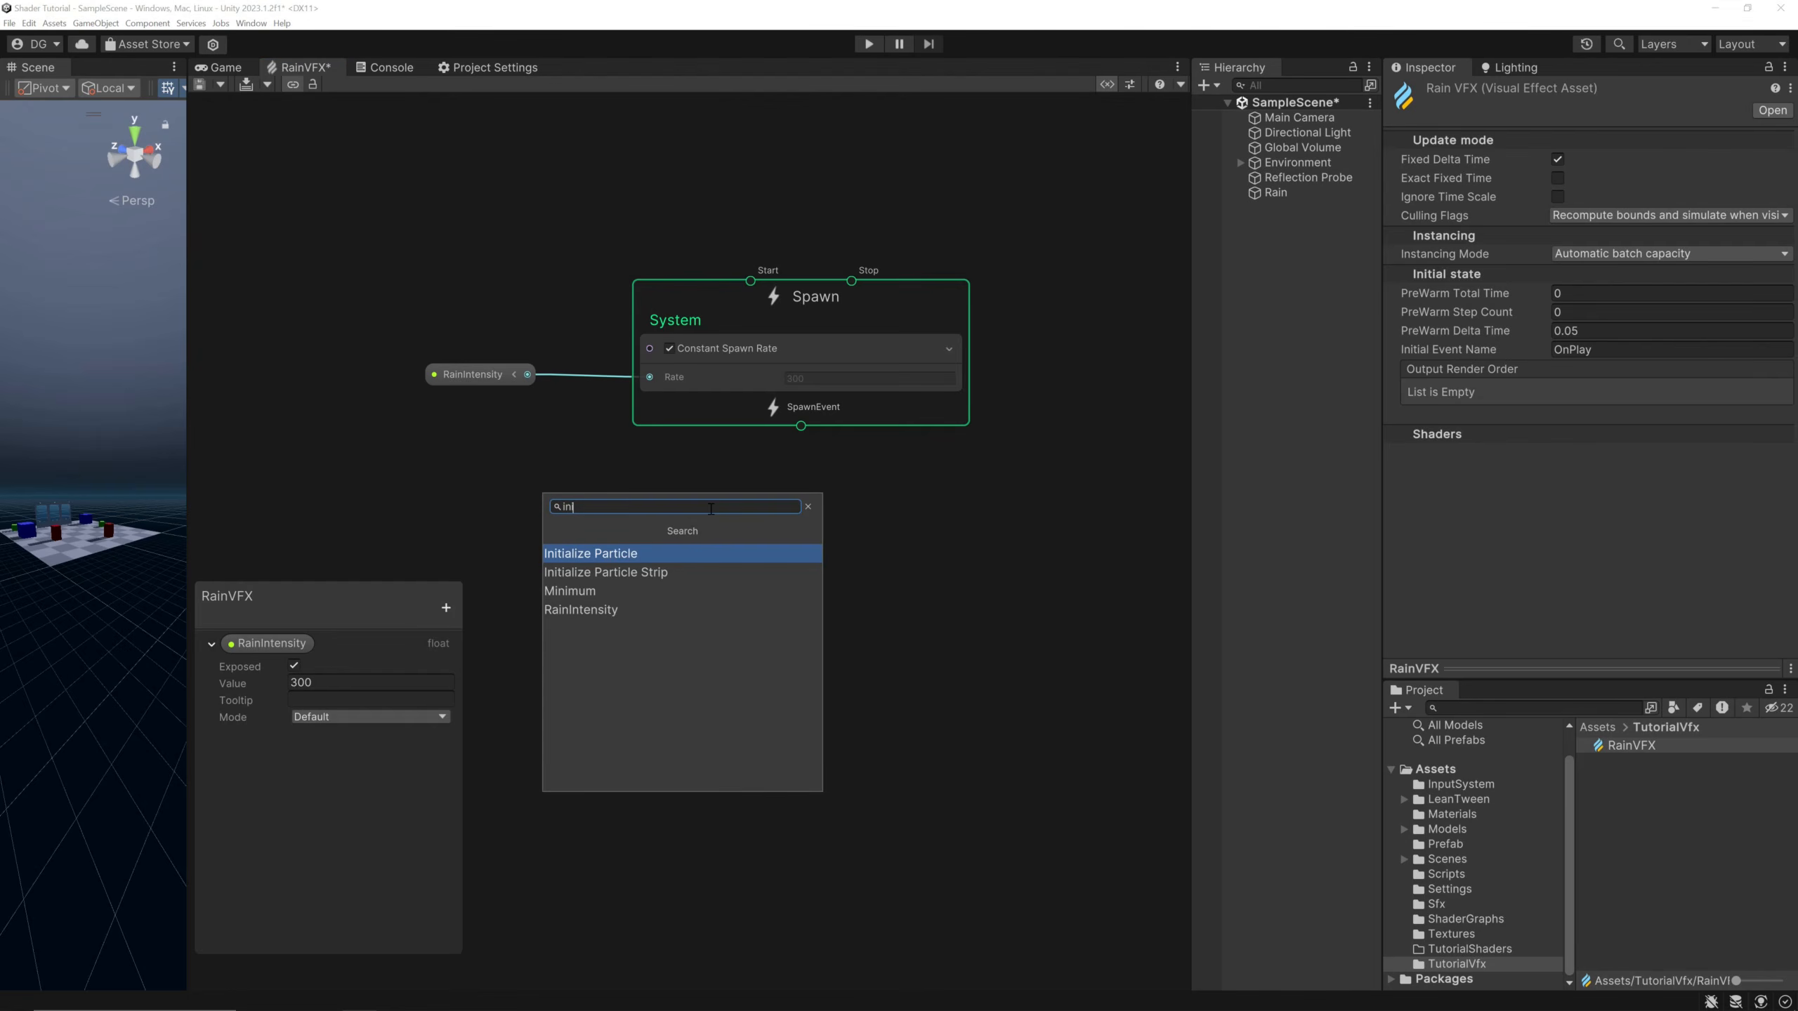
pyautogui.press('Return')
pyautogui.moveTo(904, 571); pyautogui.dragTo(848, 519)
pyautogui.moveTo(801, 426); pyautogui.dragTo(800, 515)
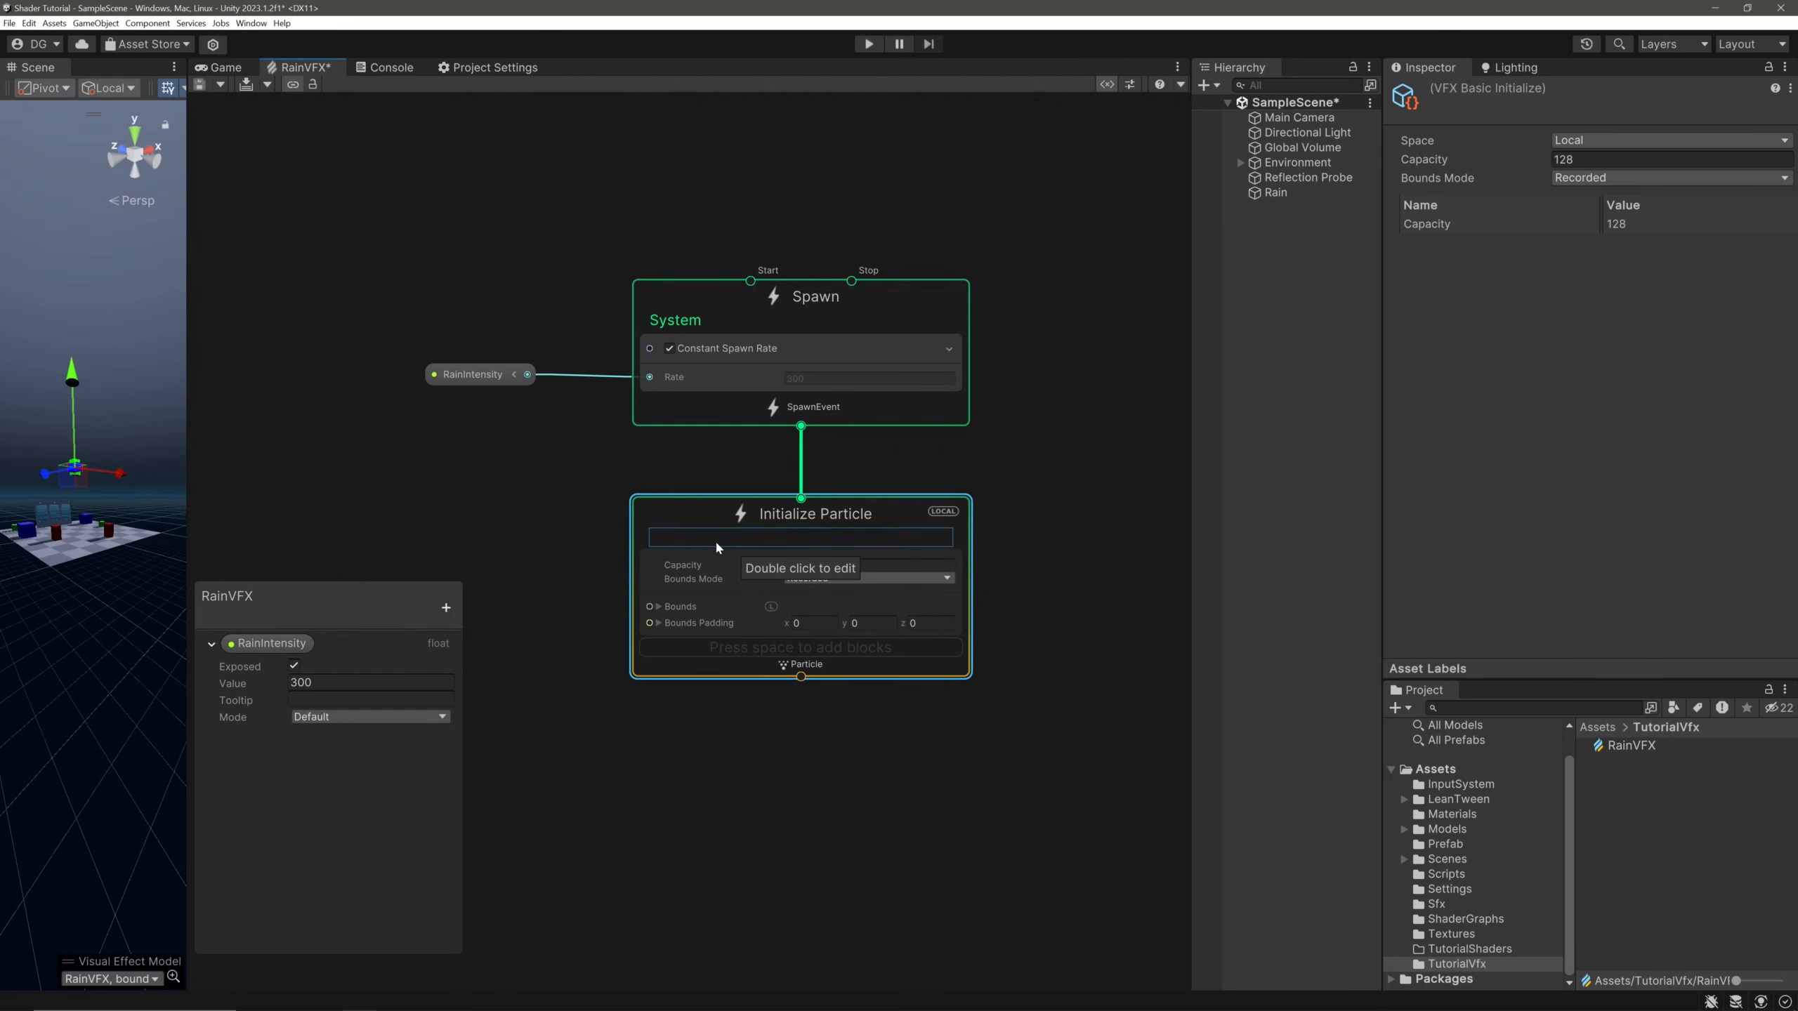
# Set the Initialize Particle capacity to 5000, expand its Bounds and keep the bounds mode on Recorded.
pyautogui.click(902, 566)
pyautogui.write('5000')
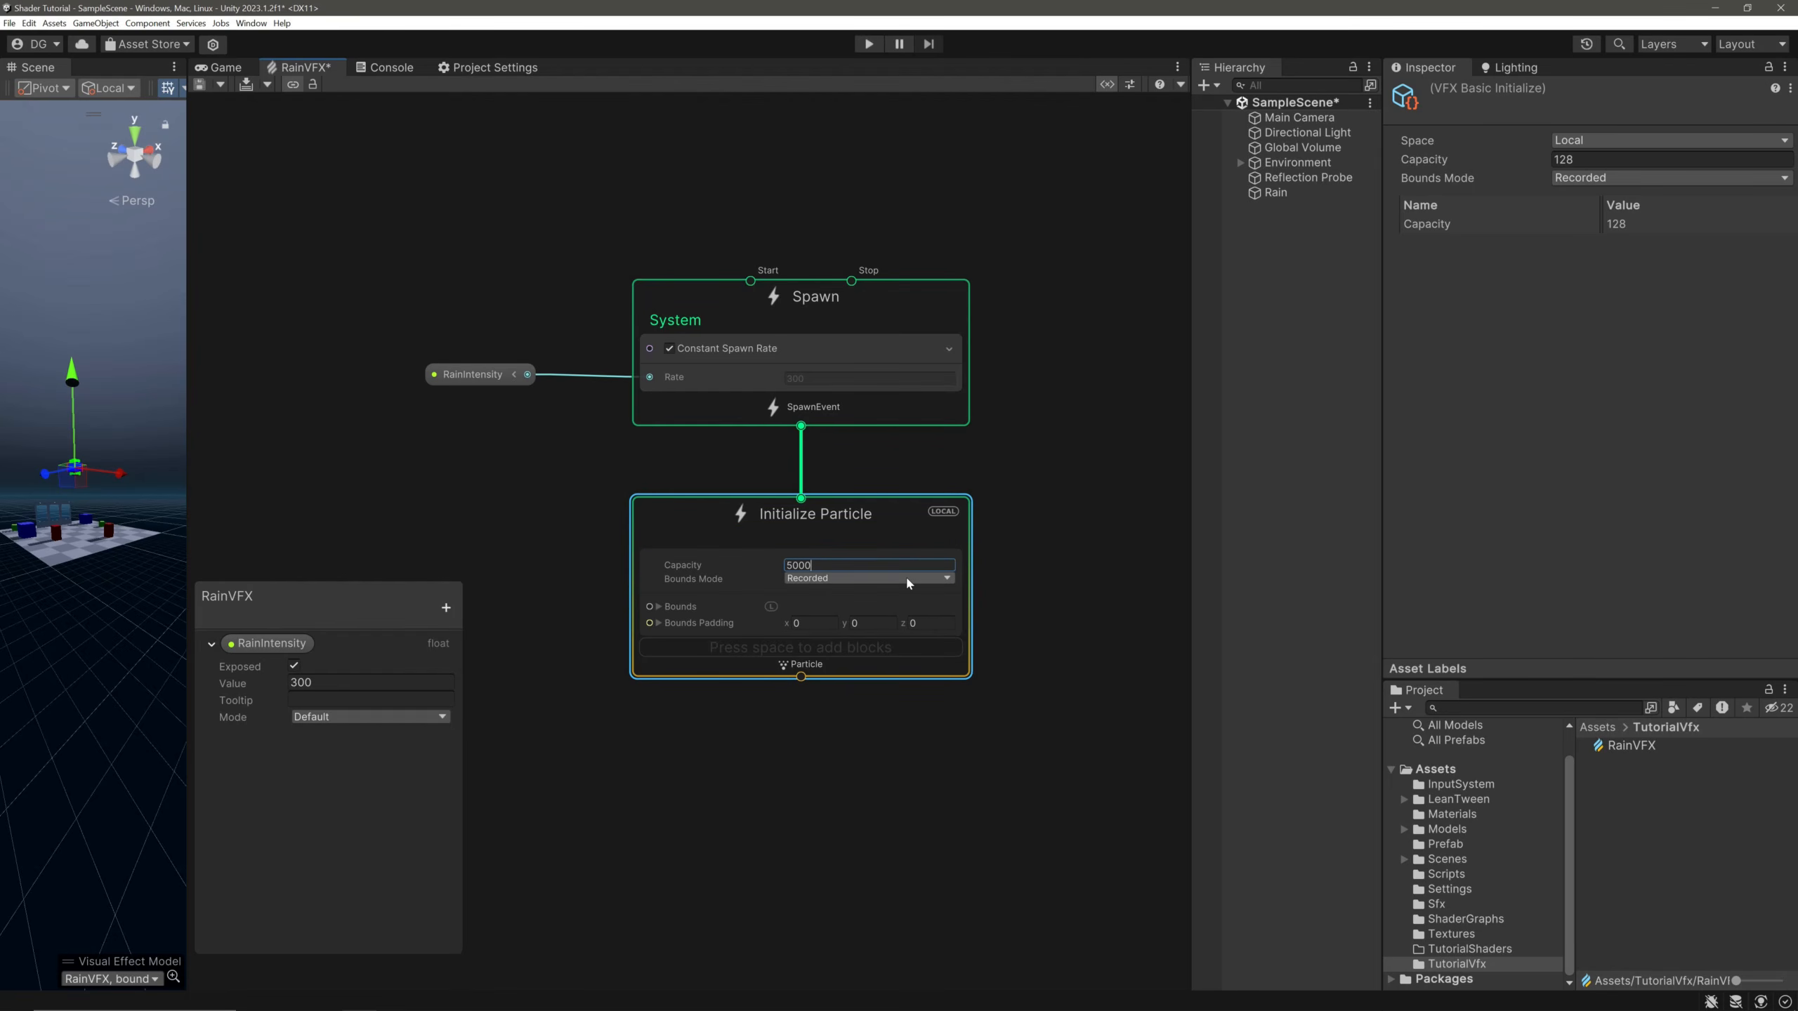
pyautogui.click(706, 616)
pyautogui.click(893, 579)
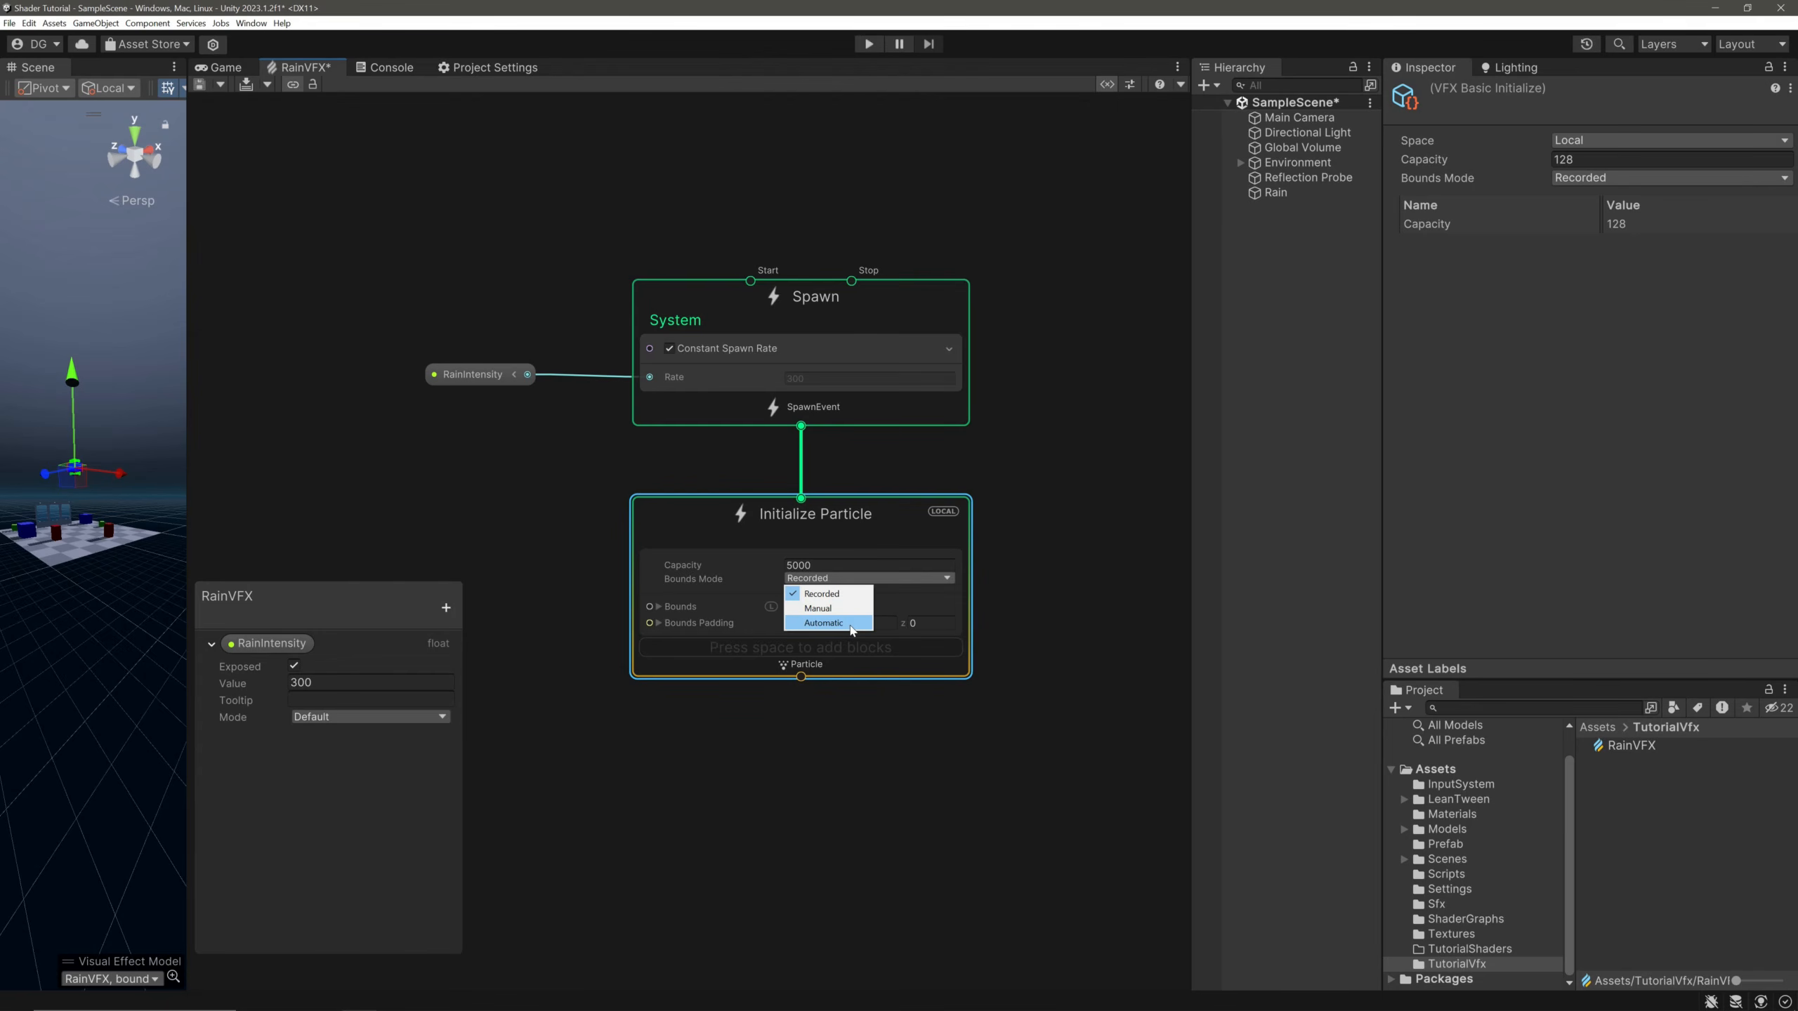
pyautogui.click(908, 607)
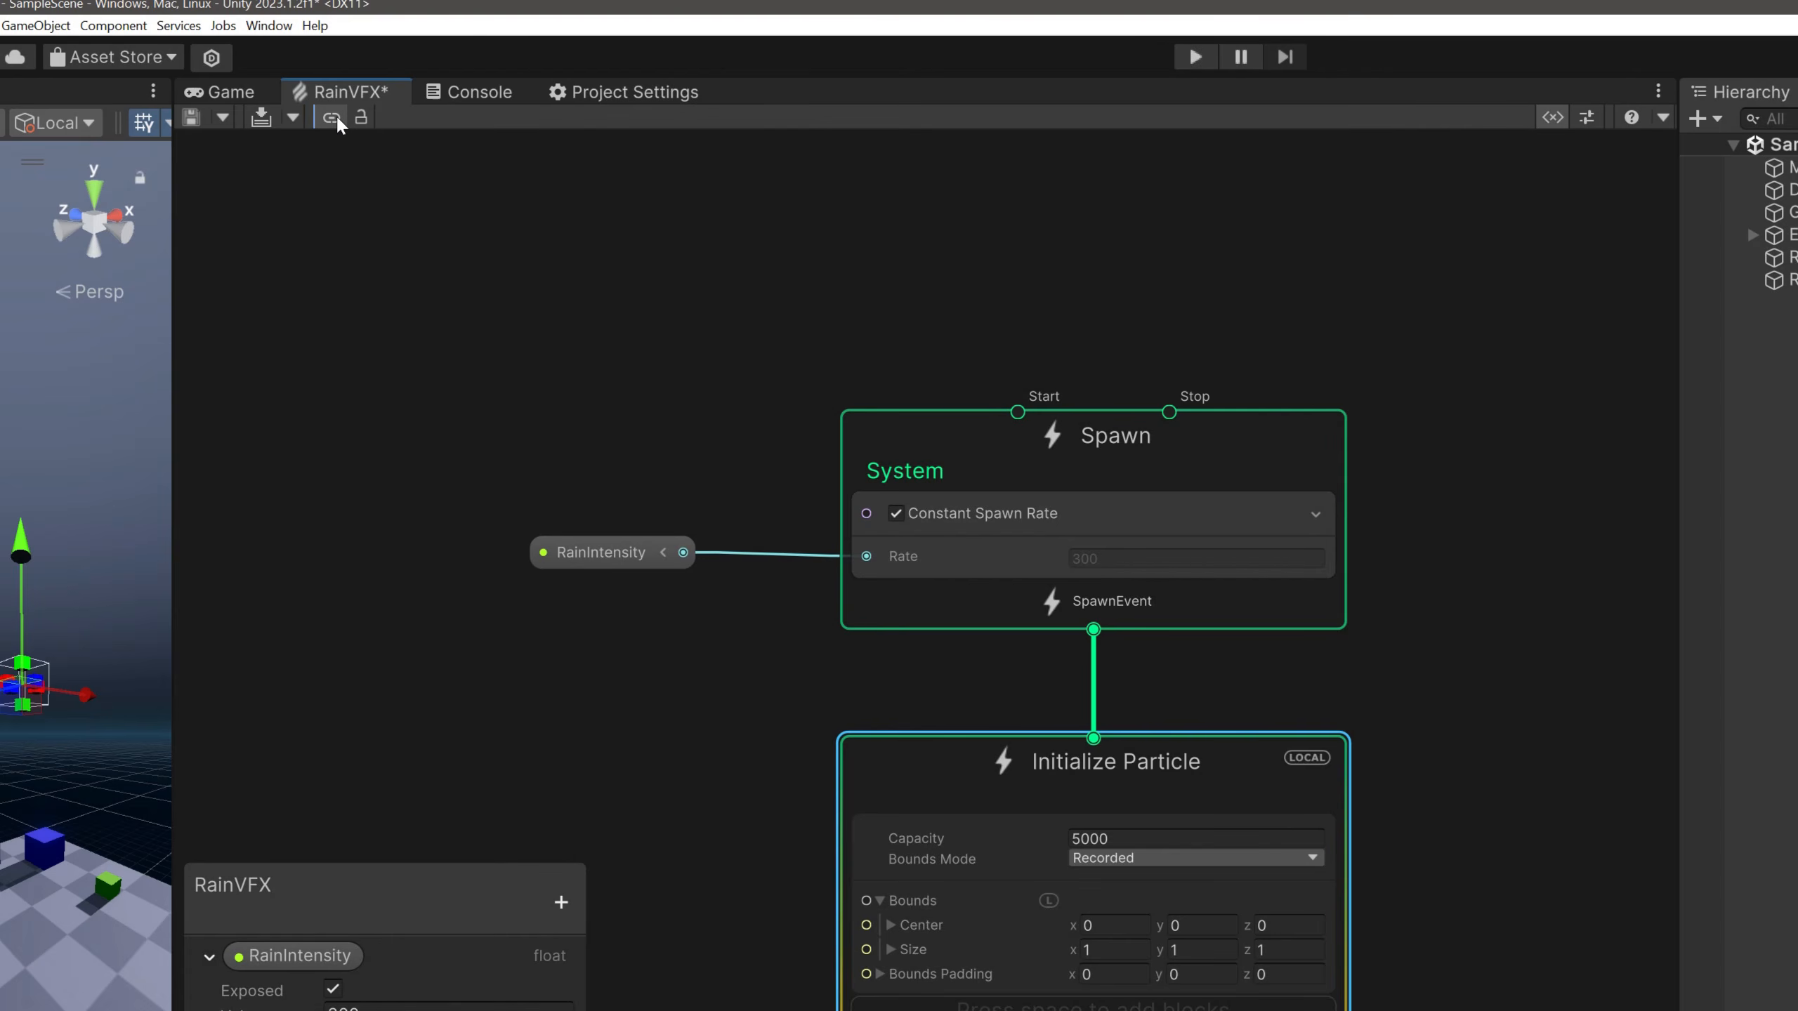
# Check which scene object the graph is attached to and view the effect's bounds in the scene.
pyautogui.click(333, 116)
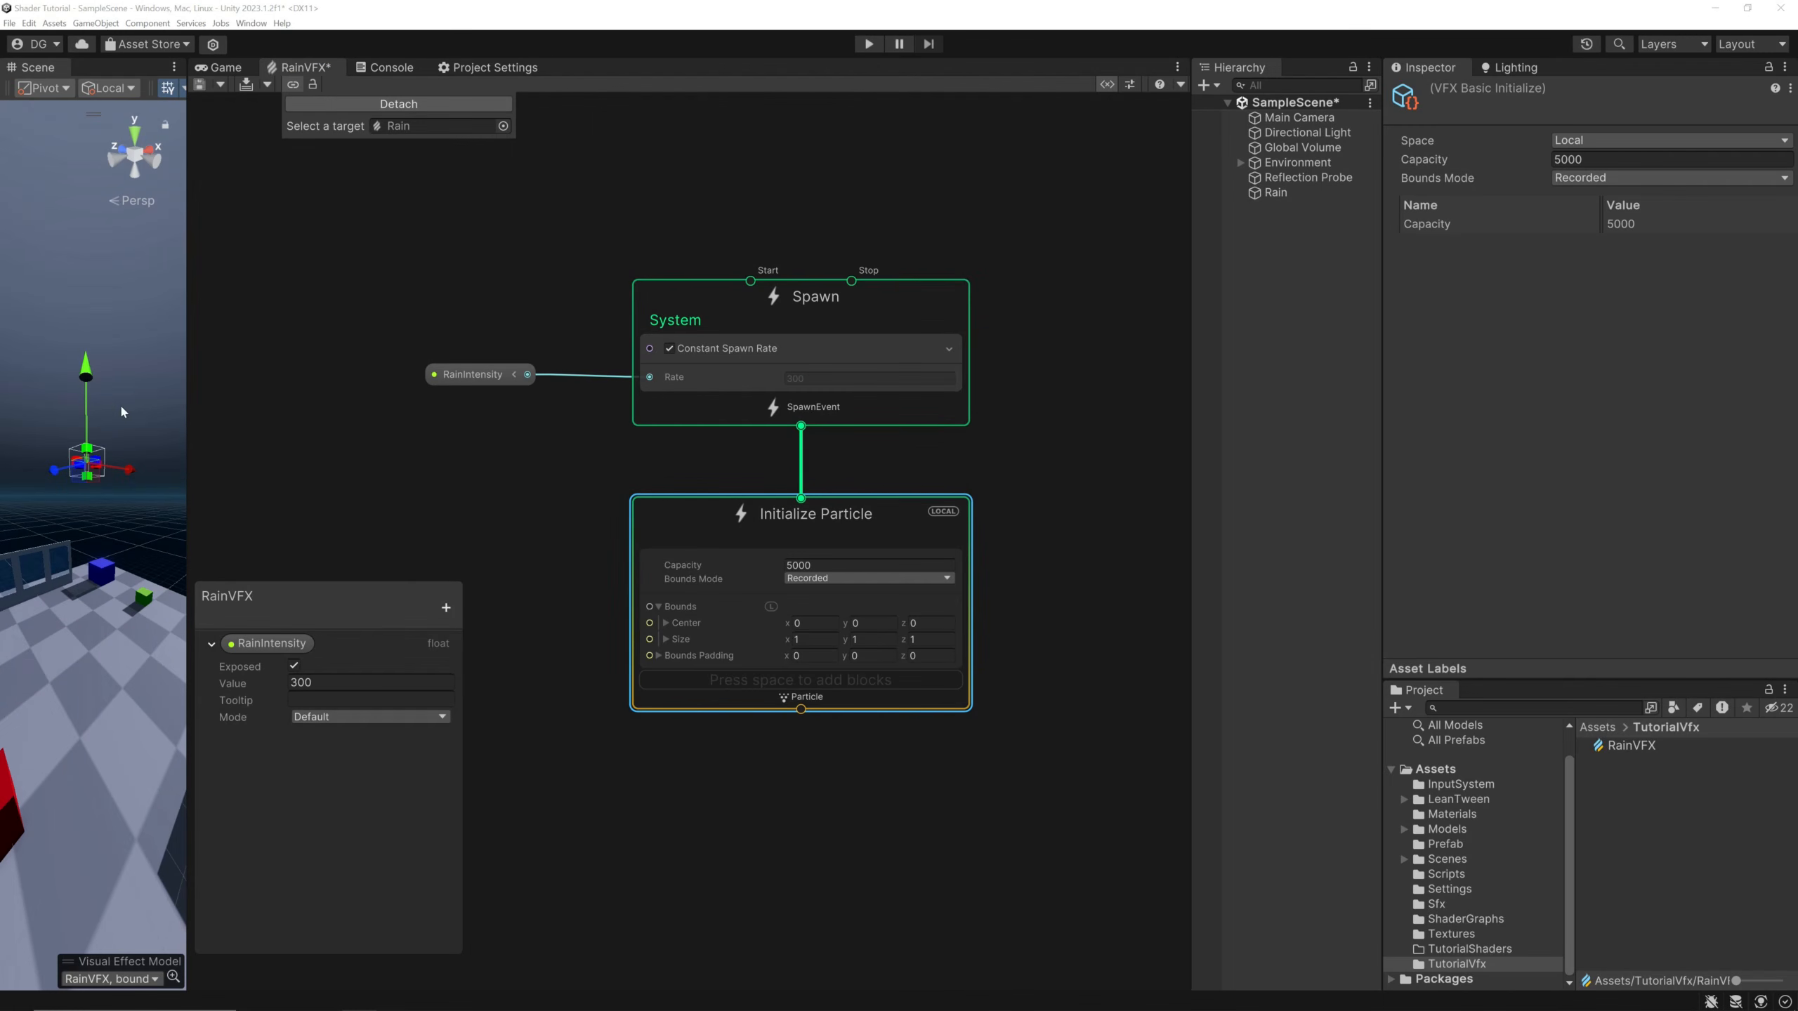
pyautogui.click(121, 412)
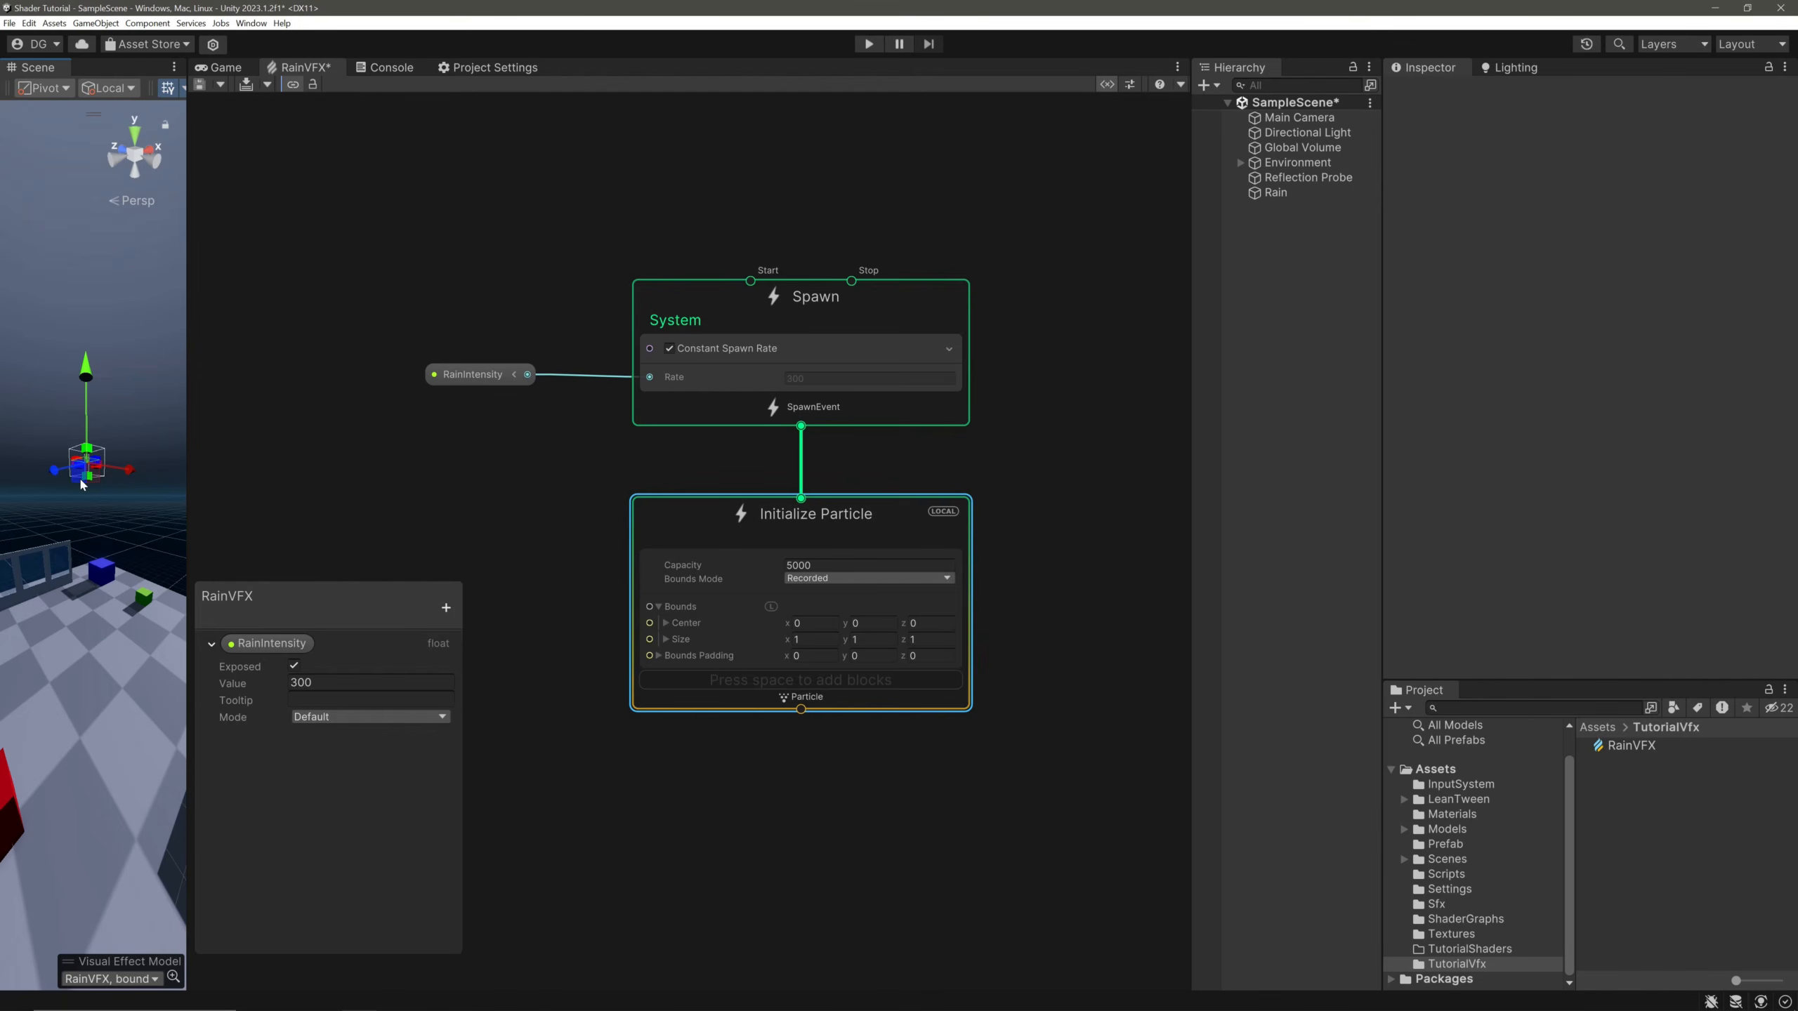
pyautogui.scroll(-5, 82, 485)
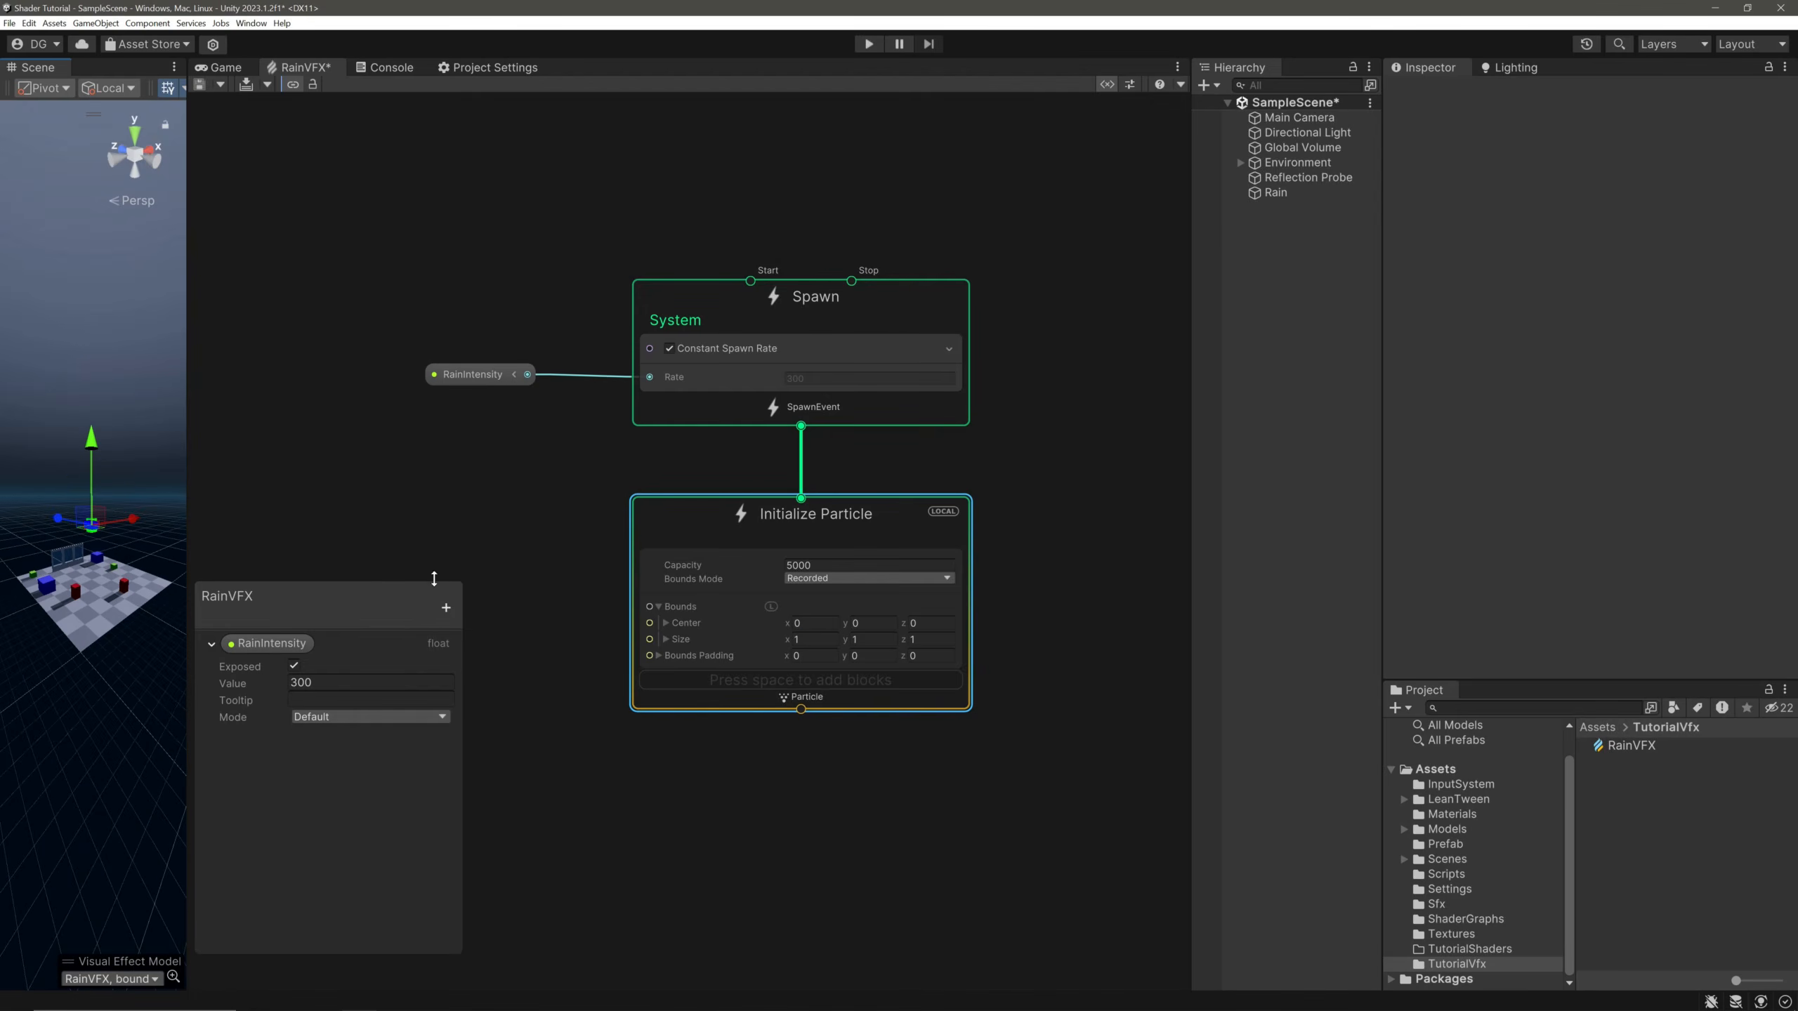
# Set the Initialize Particle bounds size to 25 on x, y and z, and widen the Scene view to show it.
pyautogui.moveTo(794, 640); pyautogui.dragTo(1015, 618)
pyautogui.write('25')
pyautogui.press('Tab')
pyautogui.write('25')
pyautogui.press('Tab')
pyautogui.write('25')
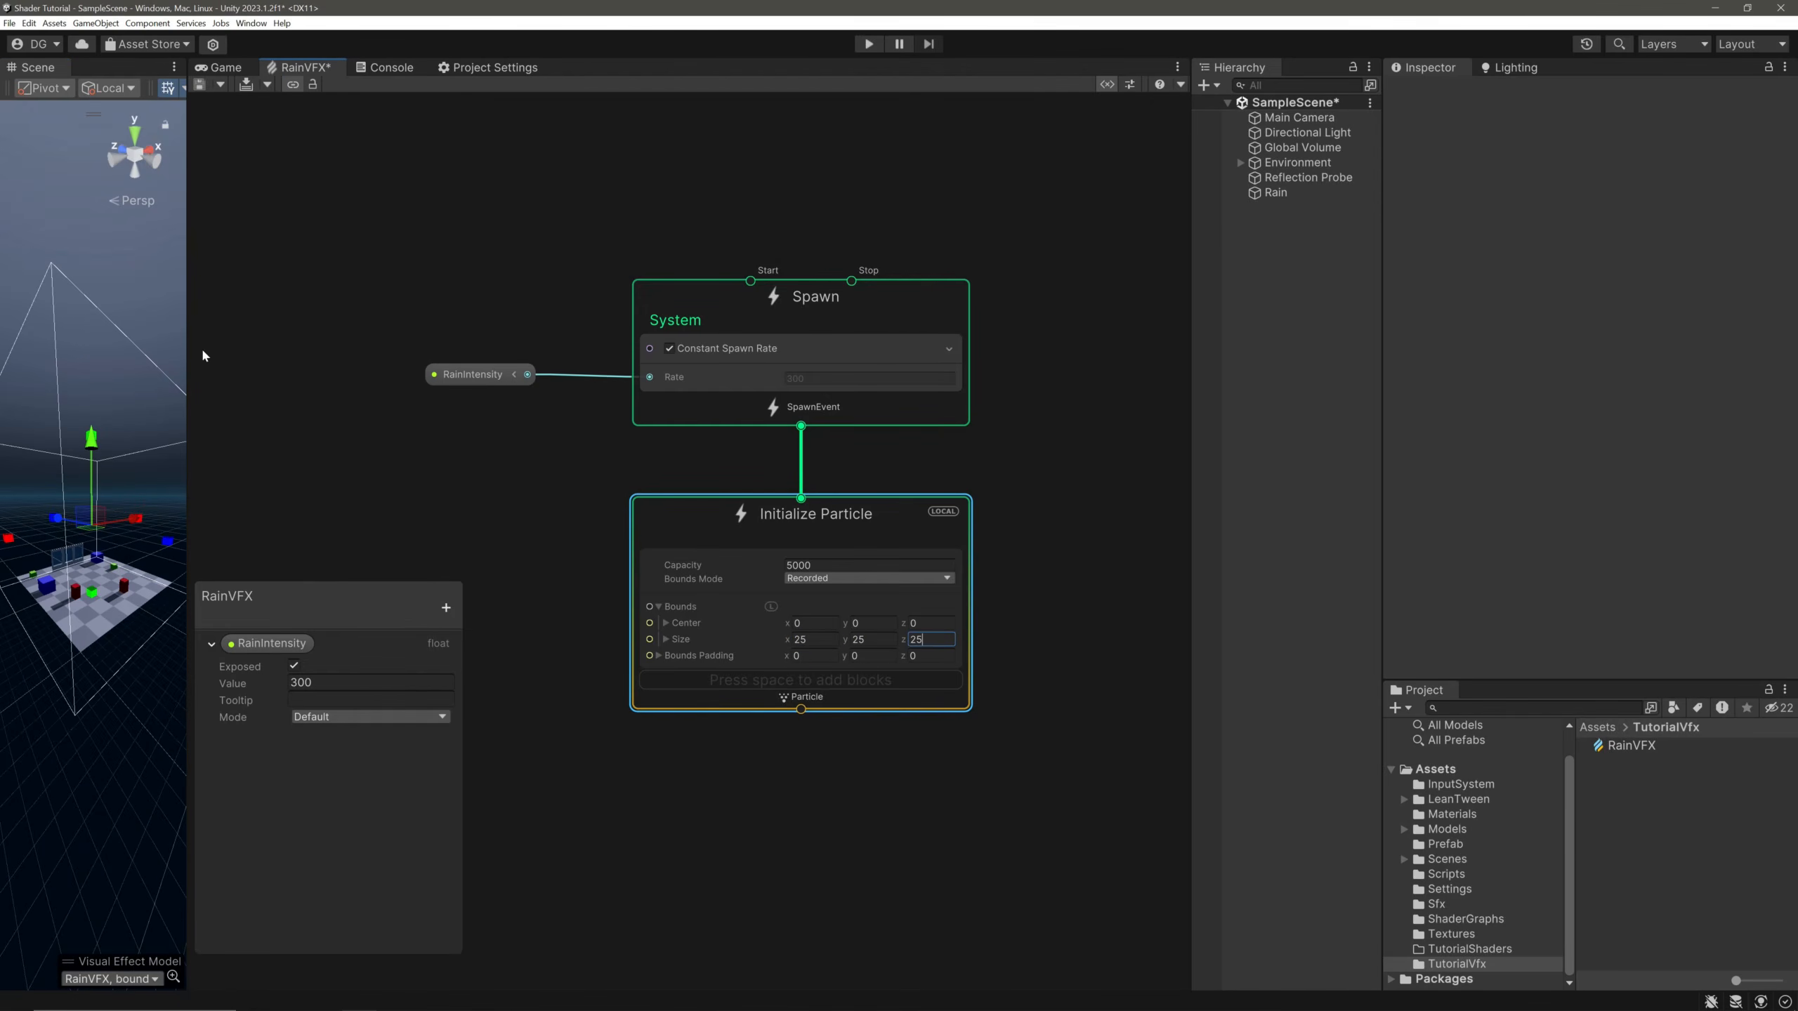
pyautogui.moveTo(188, 359); pyautogui.dragTo(293, 387)
pyautogui.keyDown('alt'); pyautogui.moveTo(117, 414); pyautogui.dragTo(99, 450); pyautogui.keyUp('alt')
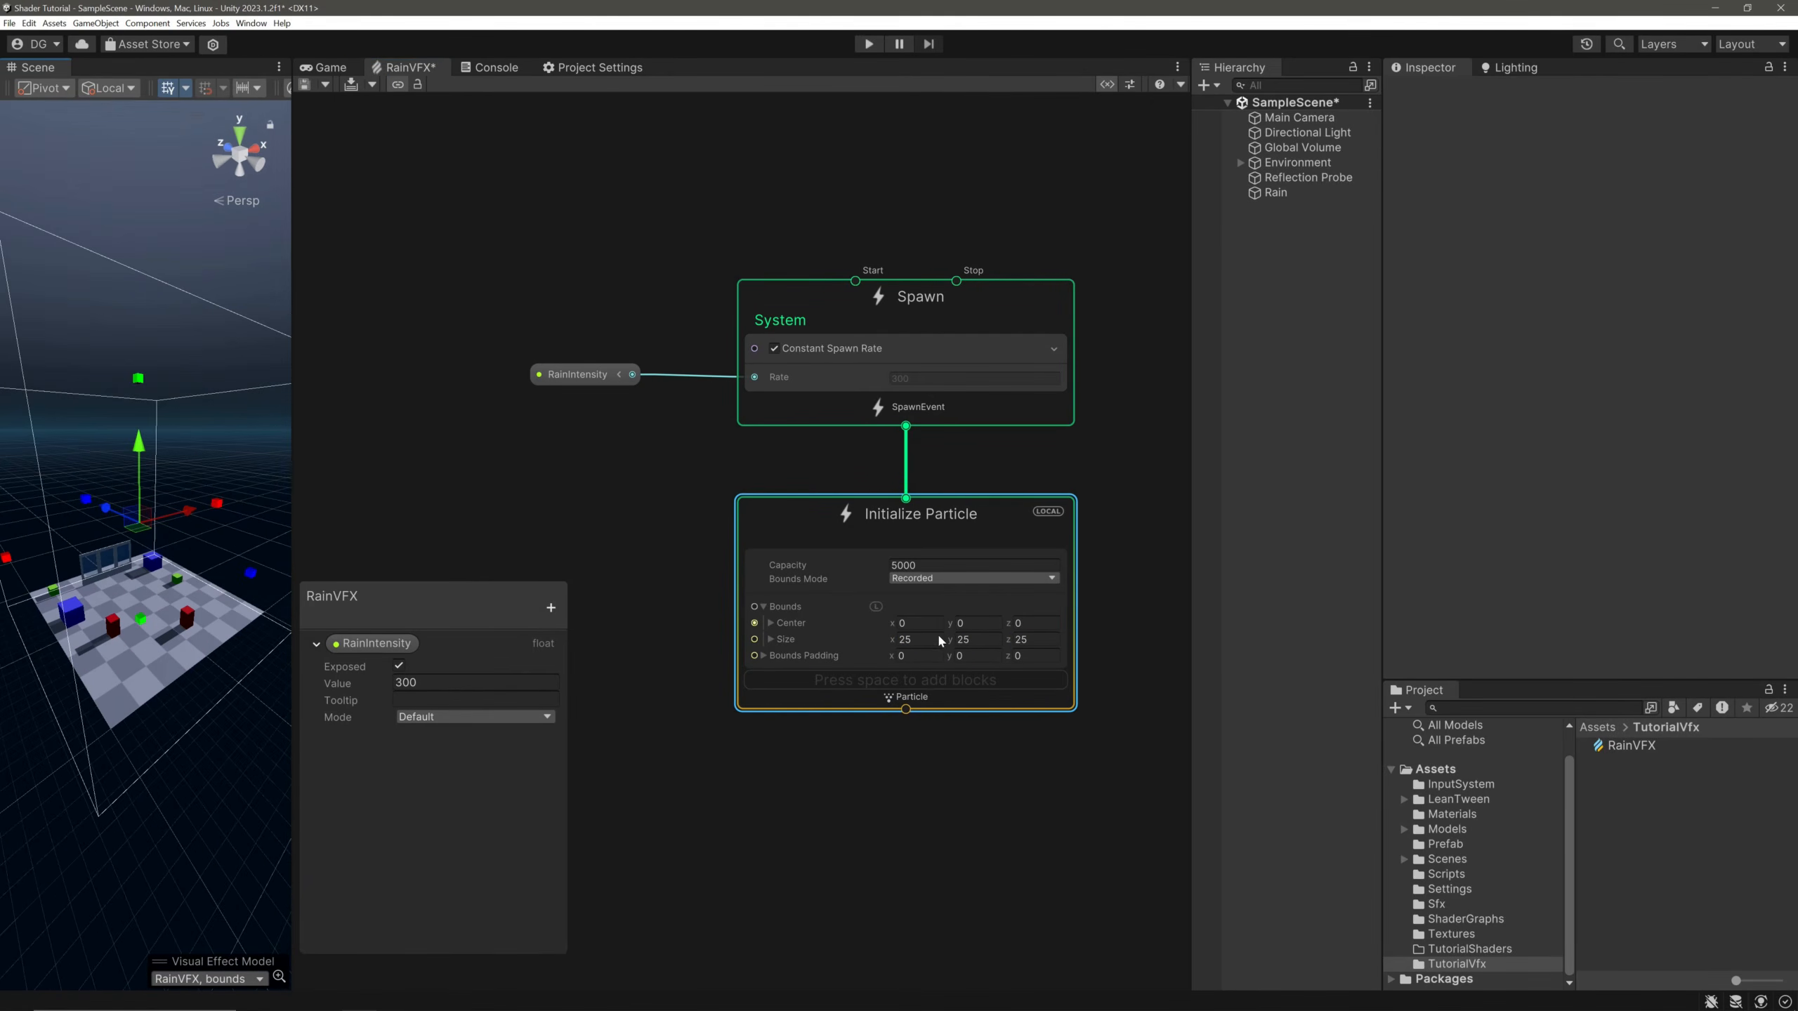
pyautogui.click(958, 656)
# Add an Output Particle Quad context below Initialize Particle, leaving room between them for another context.
pyautogui.click(956, 949)
pyautogui.moveTo(957, 953); pyautogui.dragTo(864, 563, button='middle')
pyautogui.press('space')
pyautogui.write('outpp')
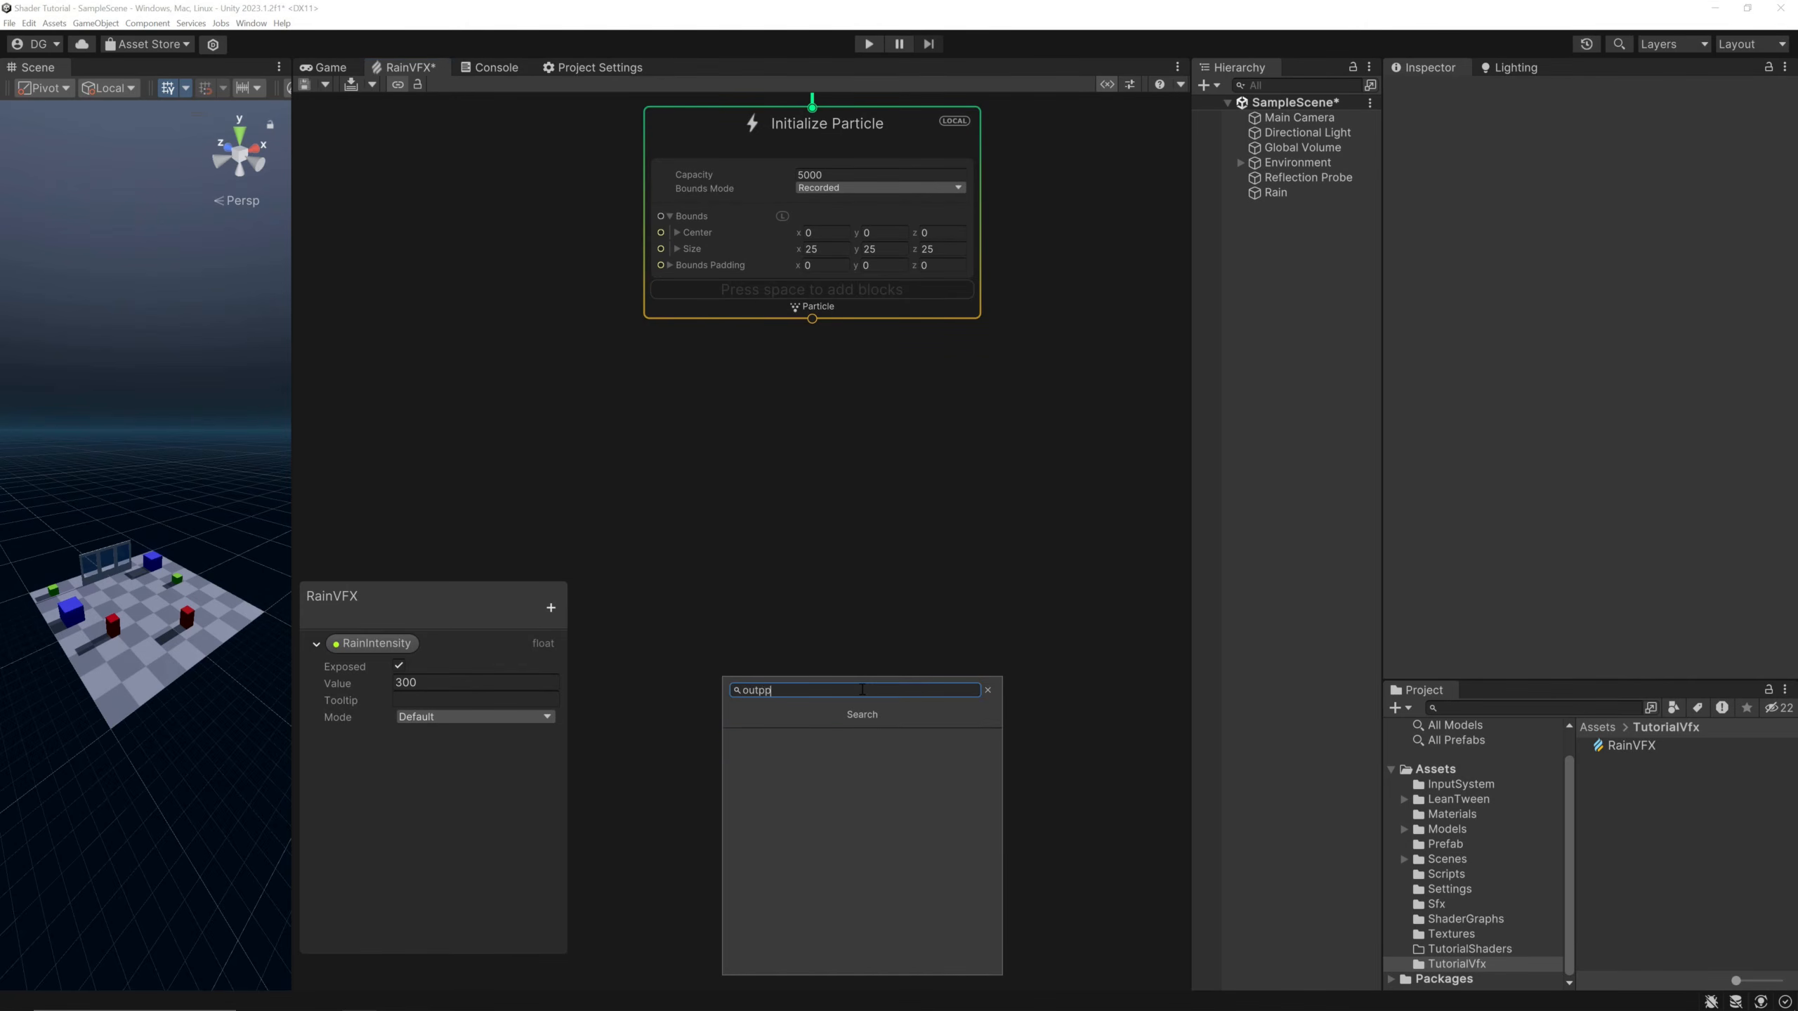
pyautogui.click(850, 831)
pyautogui.moveTo(1016, 753); pyautogui.dragTo(795, 643)
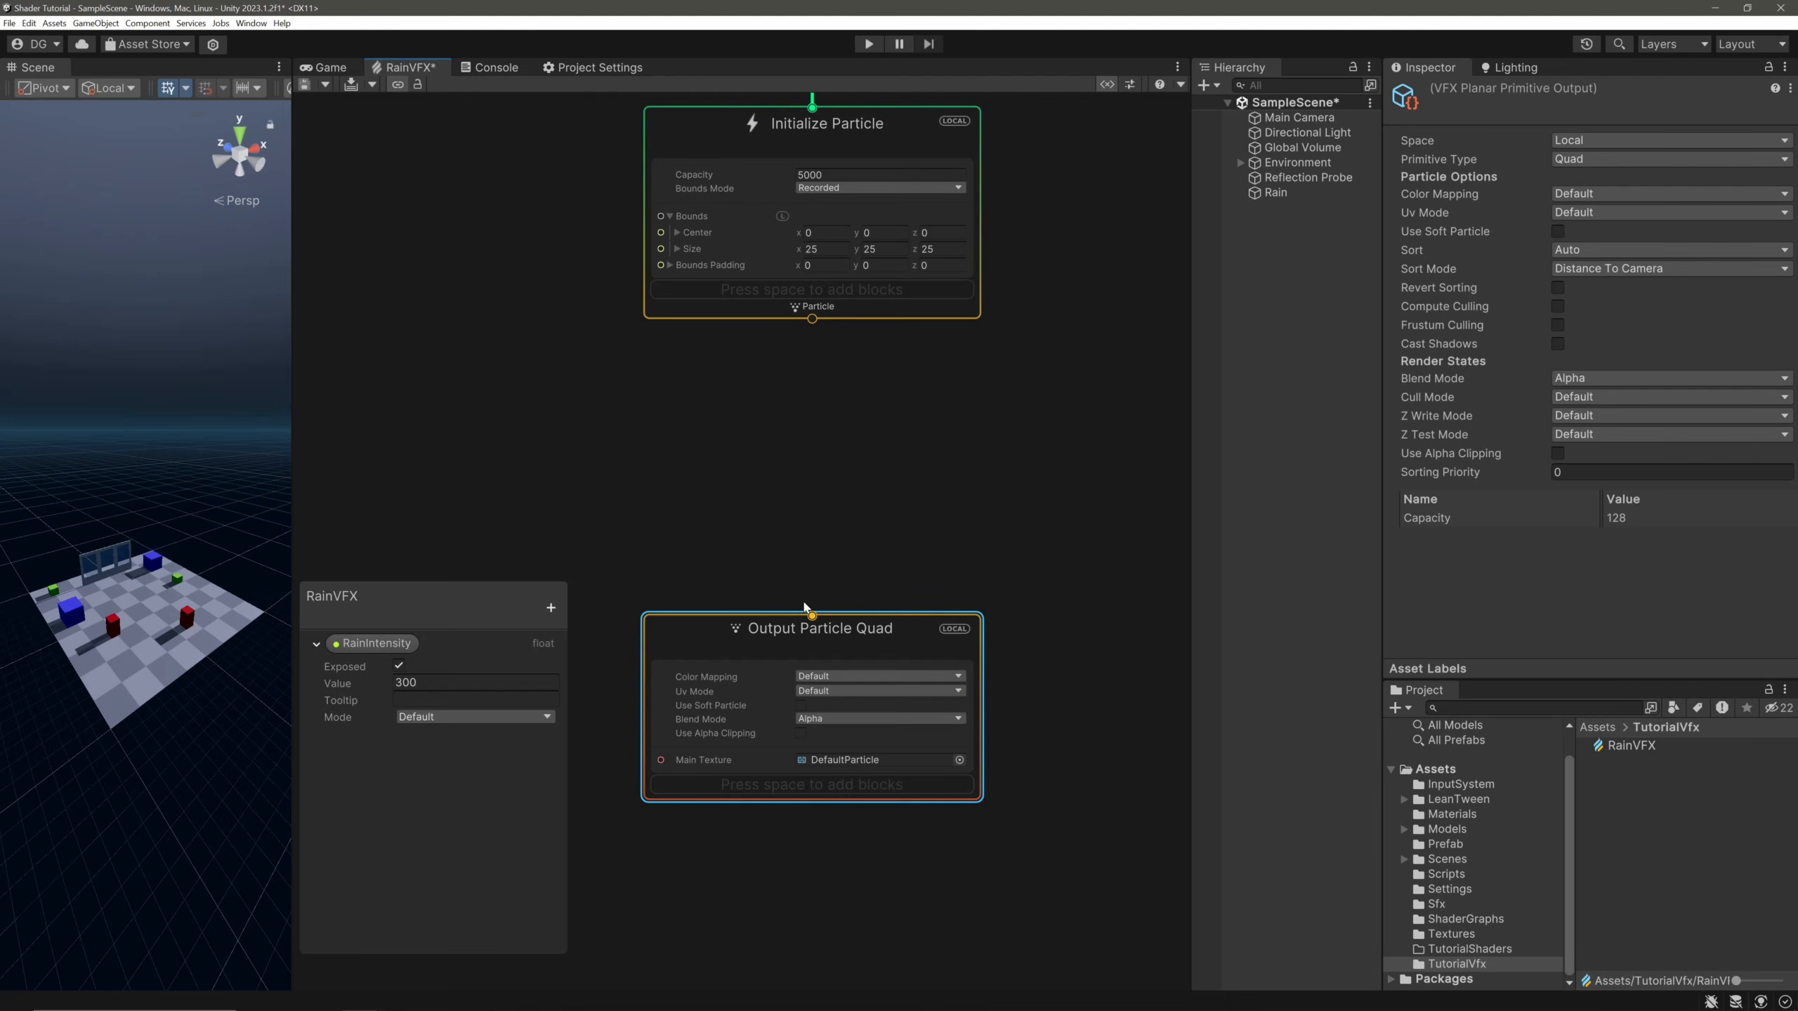
# Add an Update Particle context between Initialize Particle and Output Particle Quad, and link all three in sequence.
pyautogui.click(772, 524)
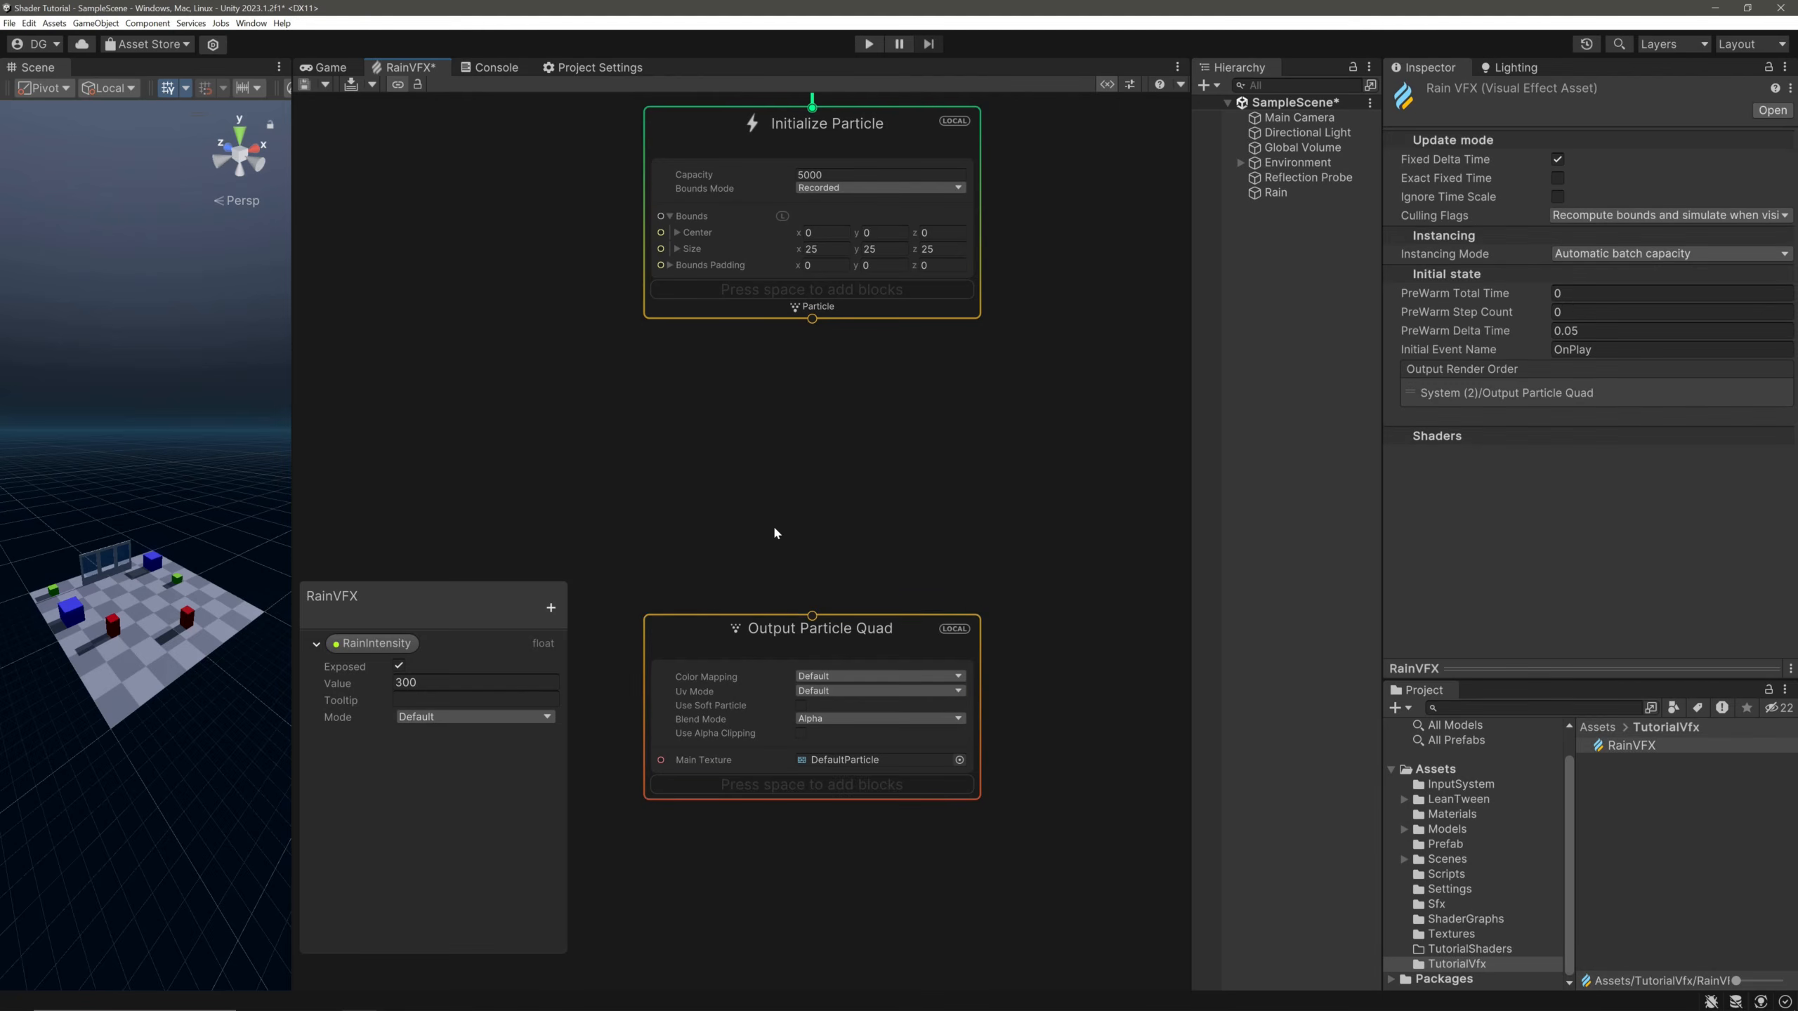
pyautogui.press('space')
pyautogui.write('update')
pyautogui.press('Return')
pyautogui.moveTo(766, 500); pyautogui.dragTo(733, 492)
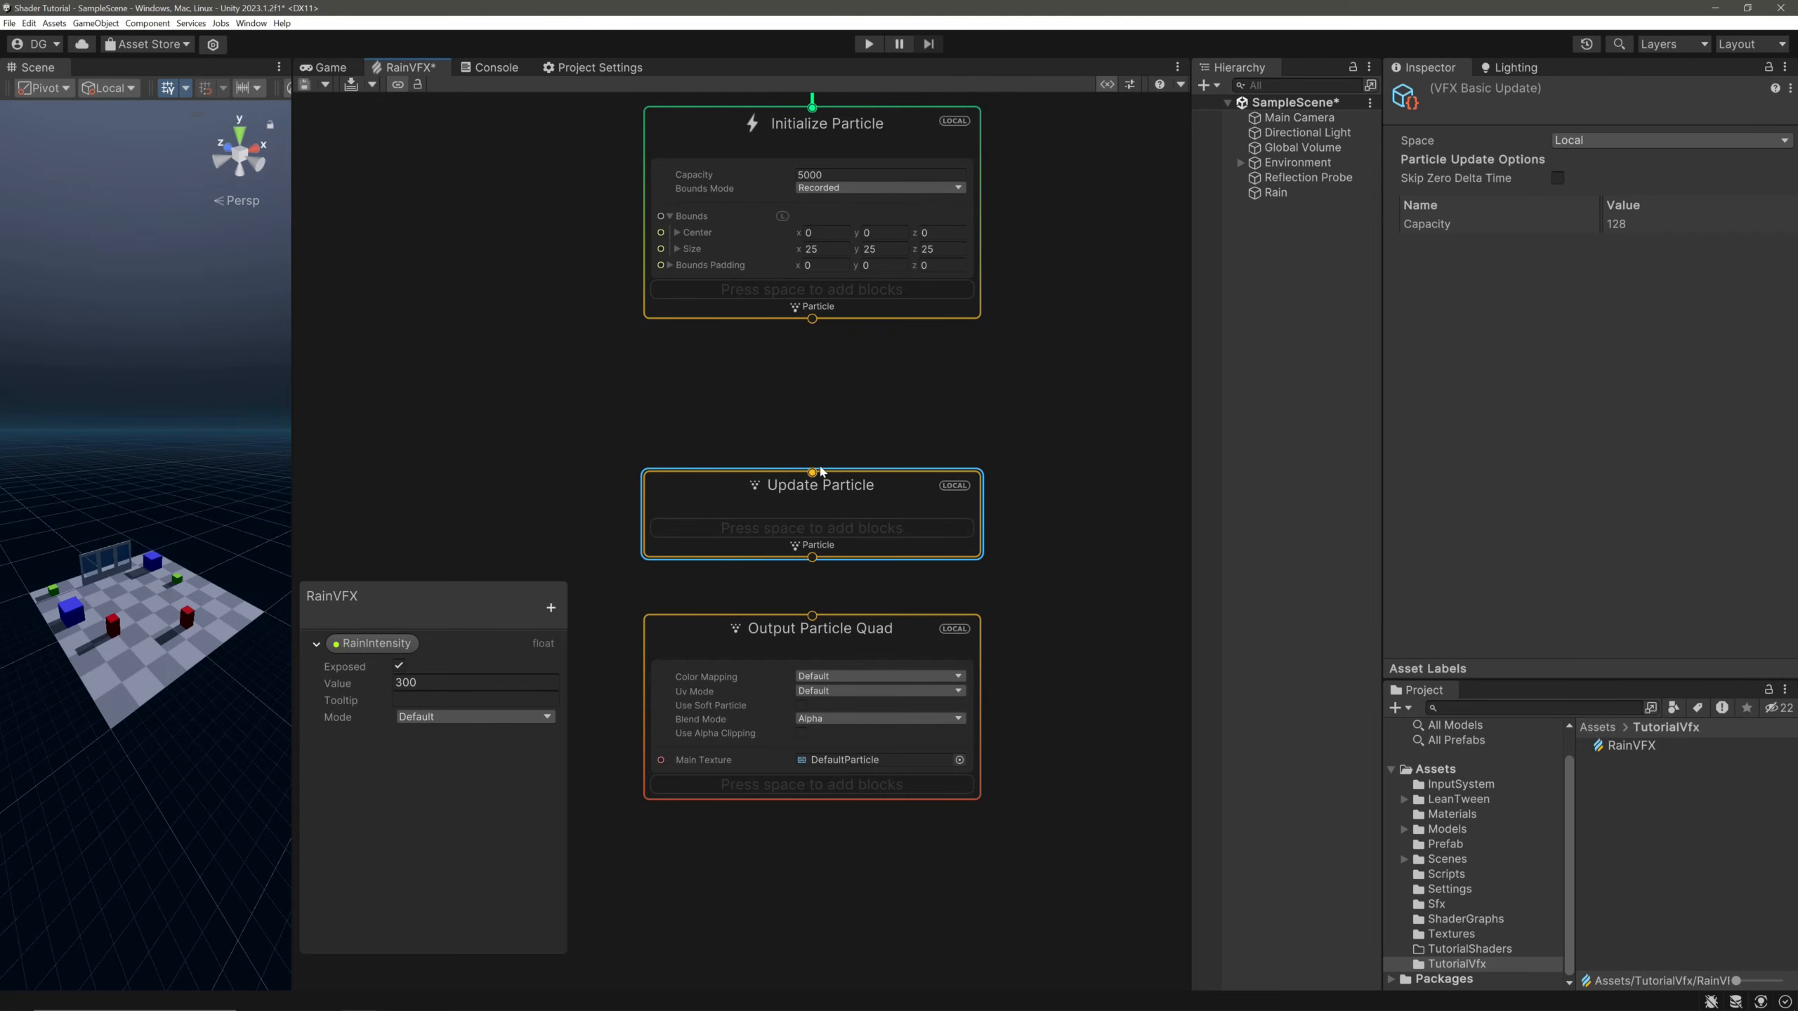
pyautogui.moveTo(815, 318); pyautogui.dragTo(816, 481)
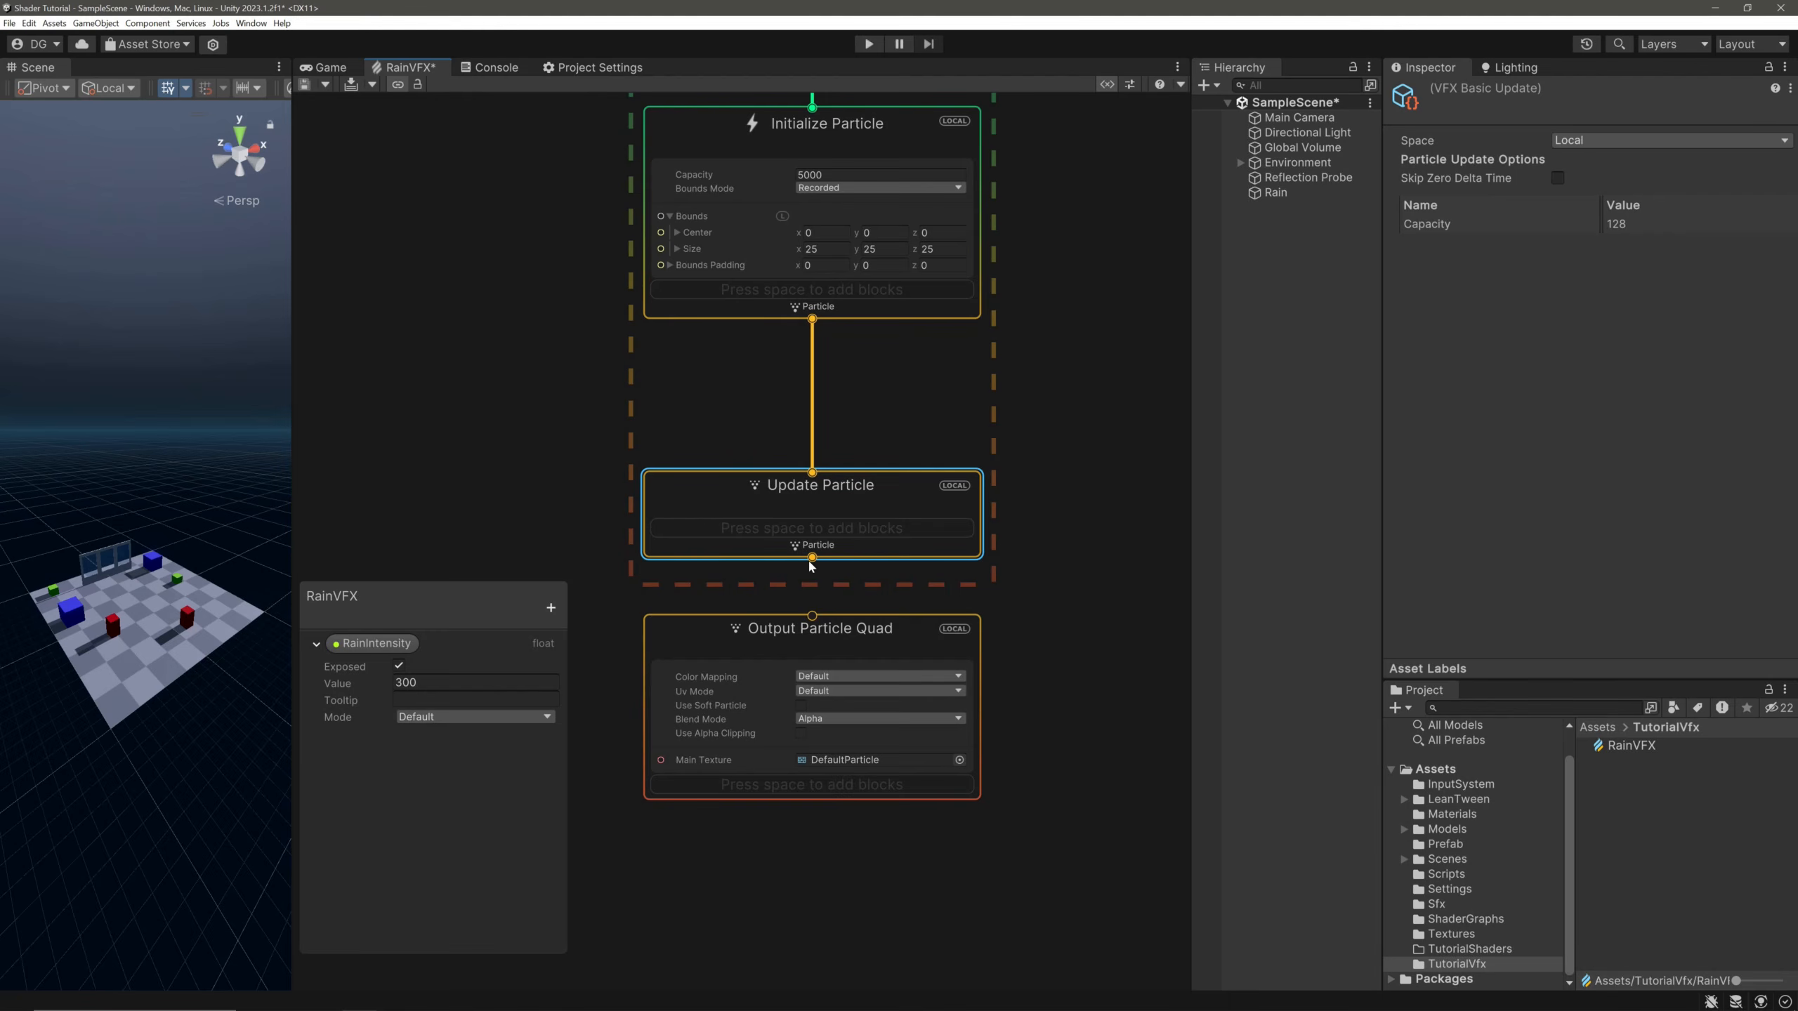
pyautogui.moveTo(812, 561); pyautogui.dragTo(813, 614)
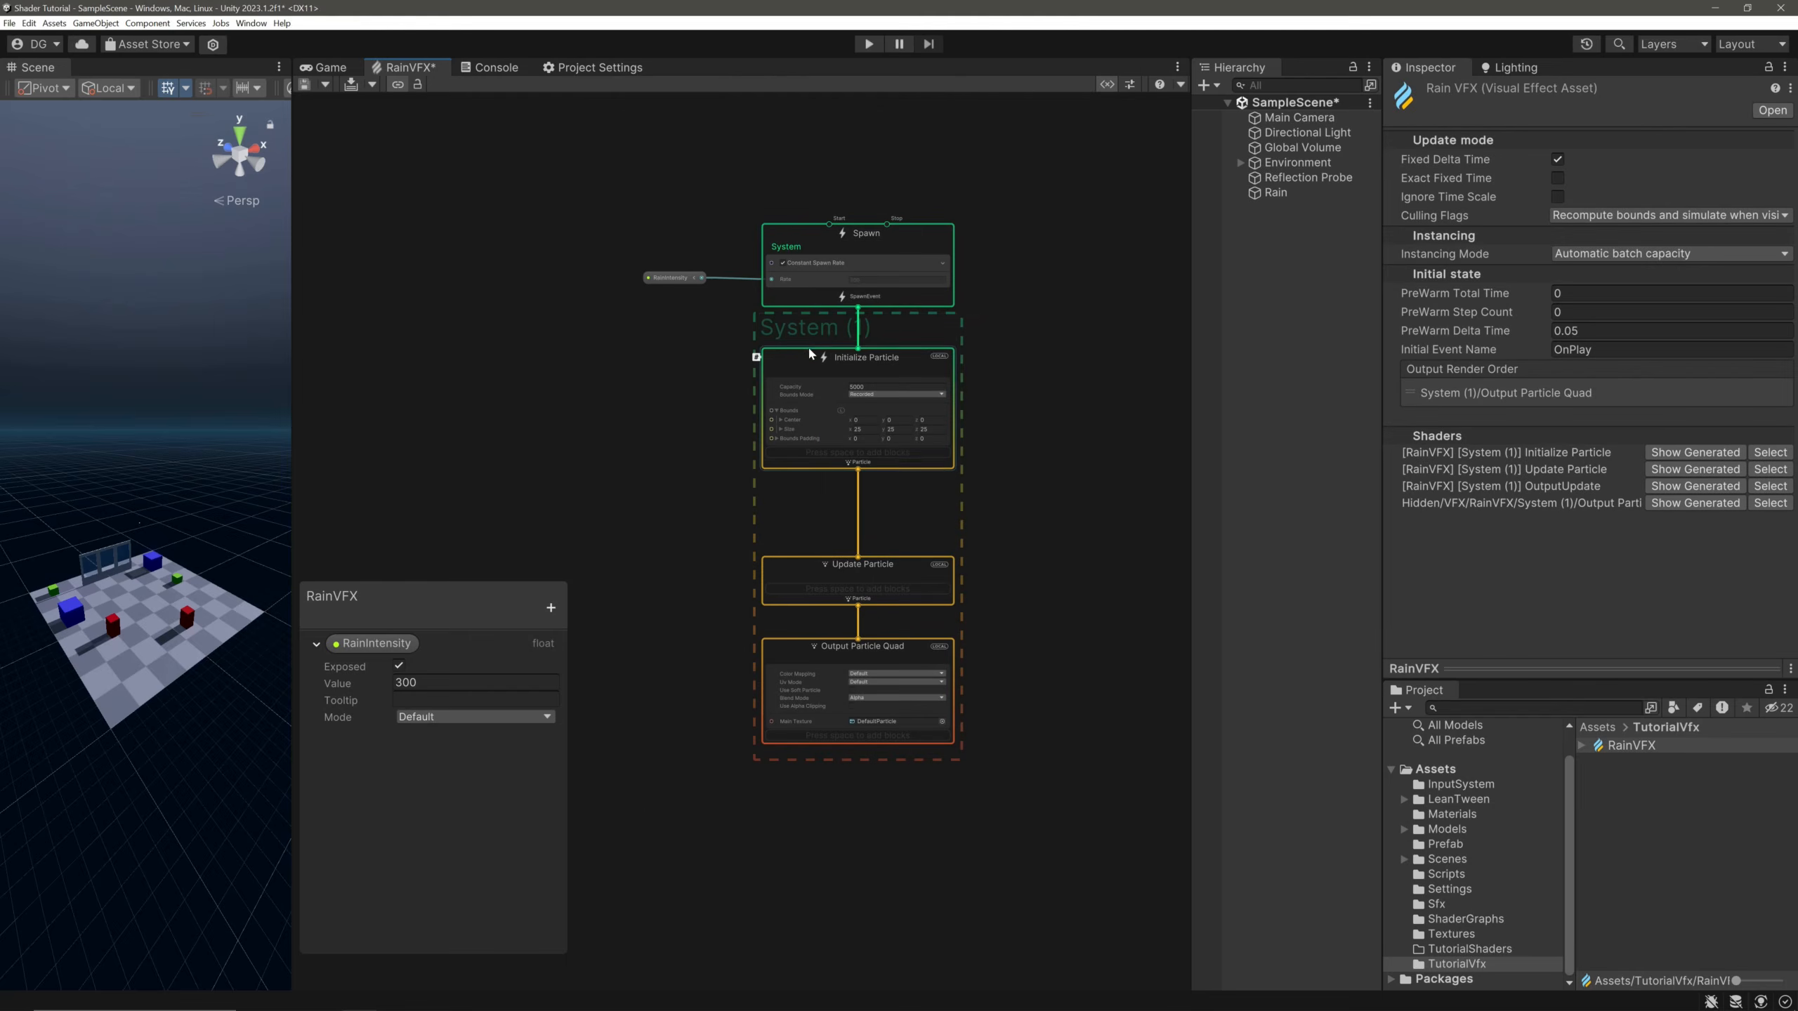
# Rename the particle system group to Rain.
pyautogui.doubleClick(841, 337)
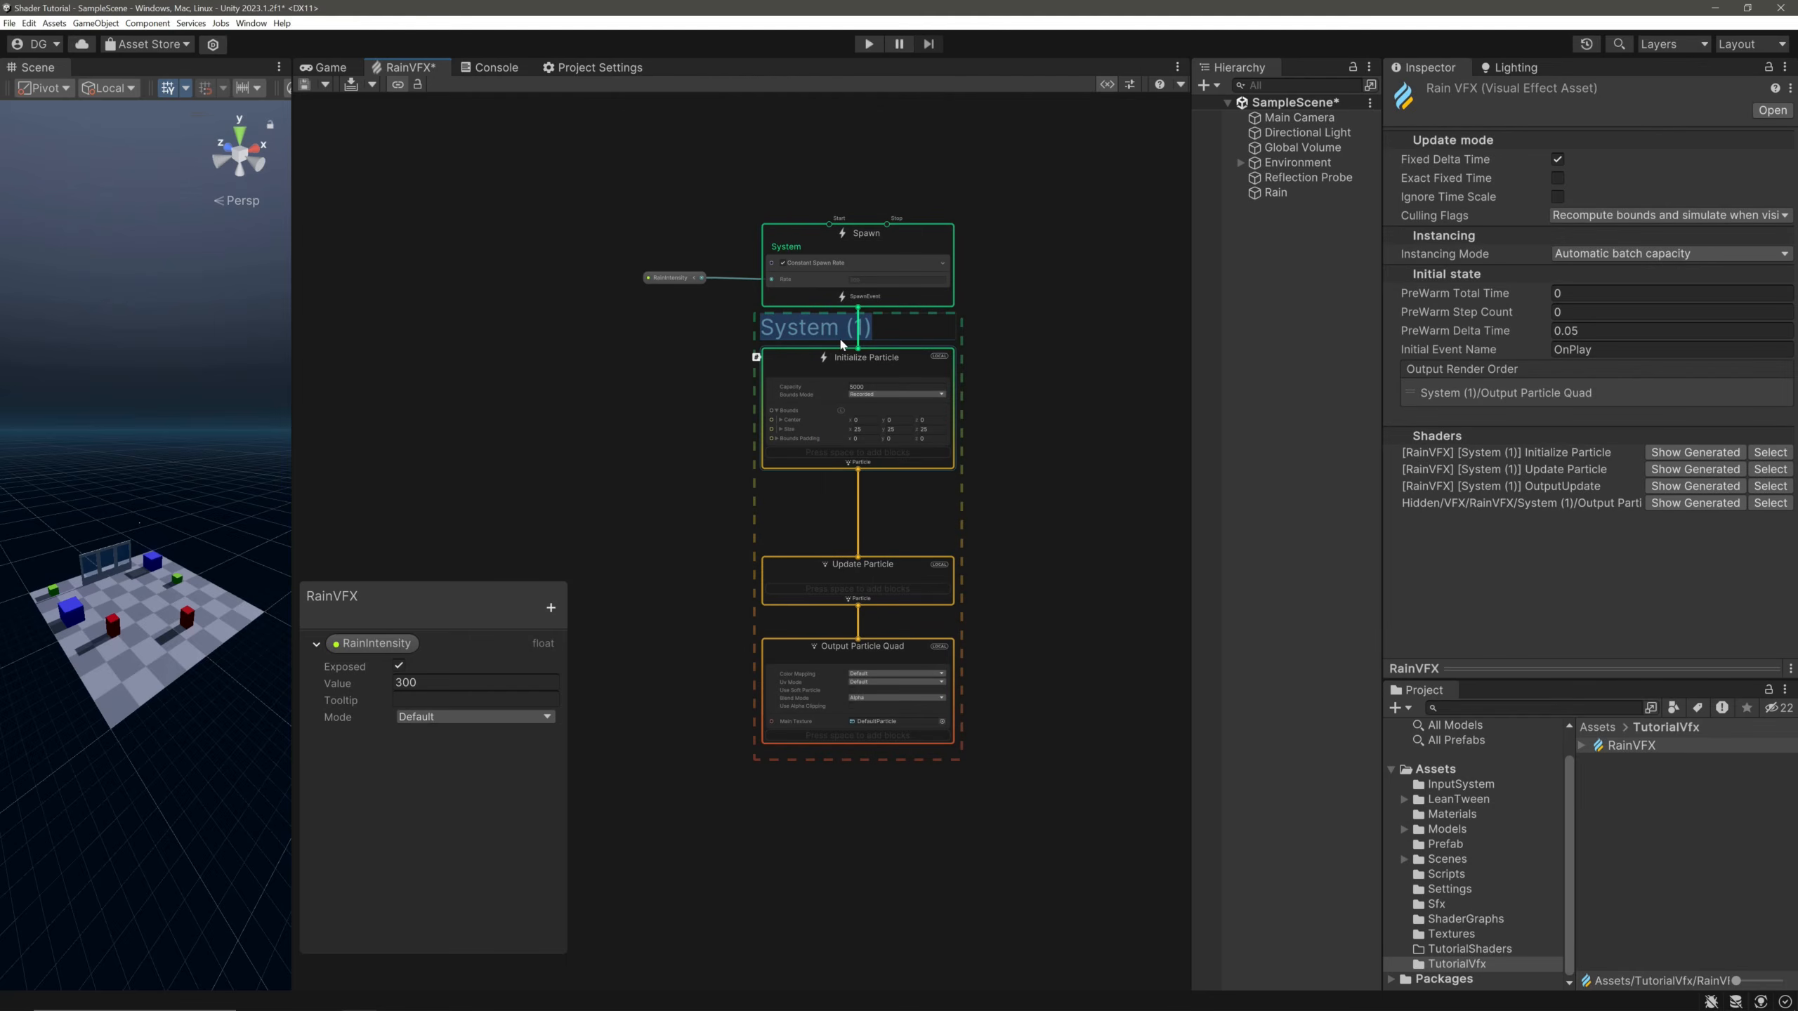
pyautogui.write('Rain')
pyautogui.click(689, 369)
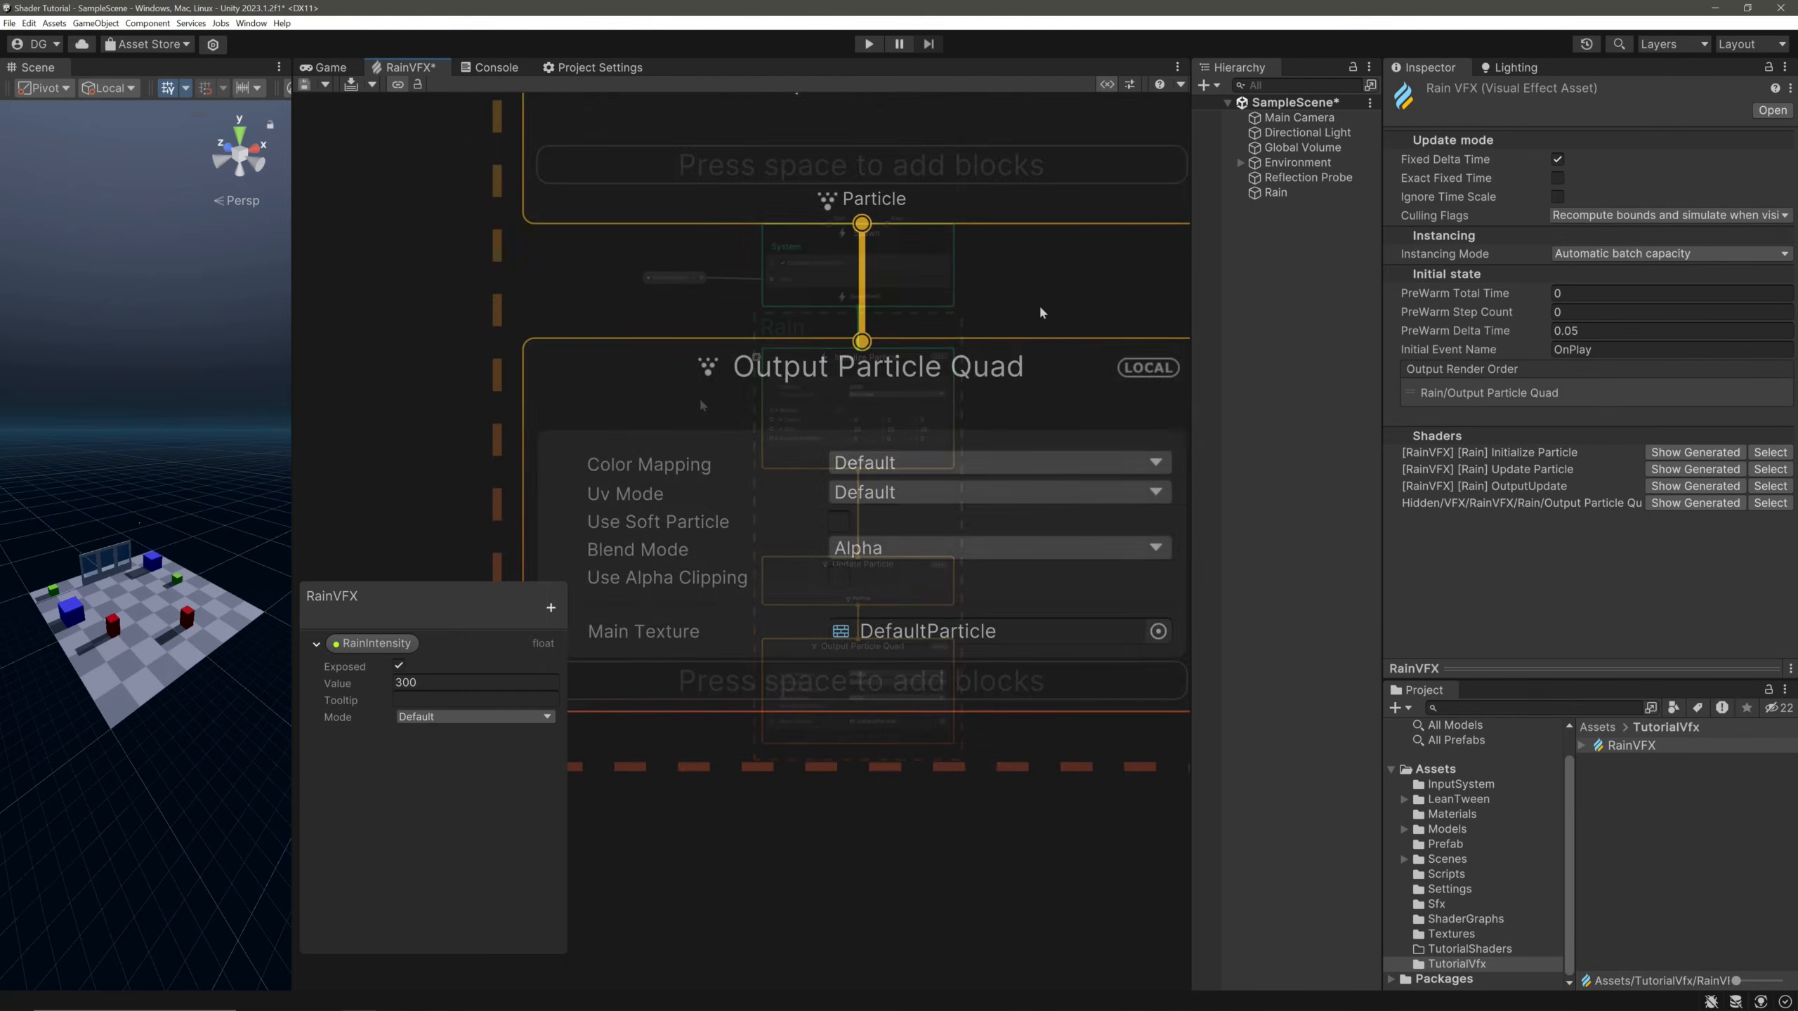
# Assign the Visual Effect Graph package's Sparkle texture as the Output Particle Quad's main texture and set its blend mode to Additive.
pyautogui.scroll(-4, 1040, 310)
pyautogui.moveTo(906, 559); pyautogui.dragTo(830, 553, button='middle')
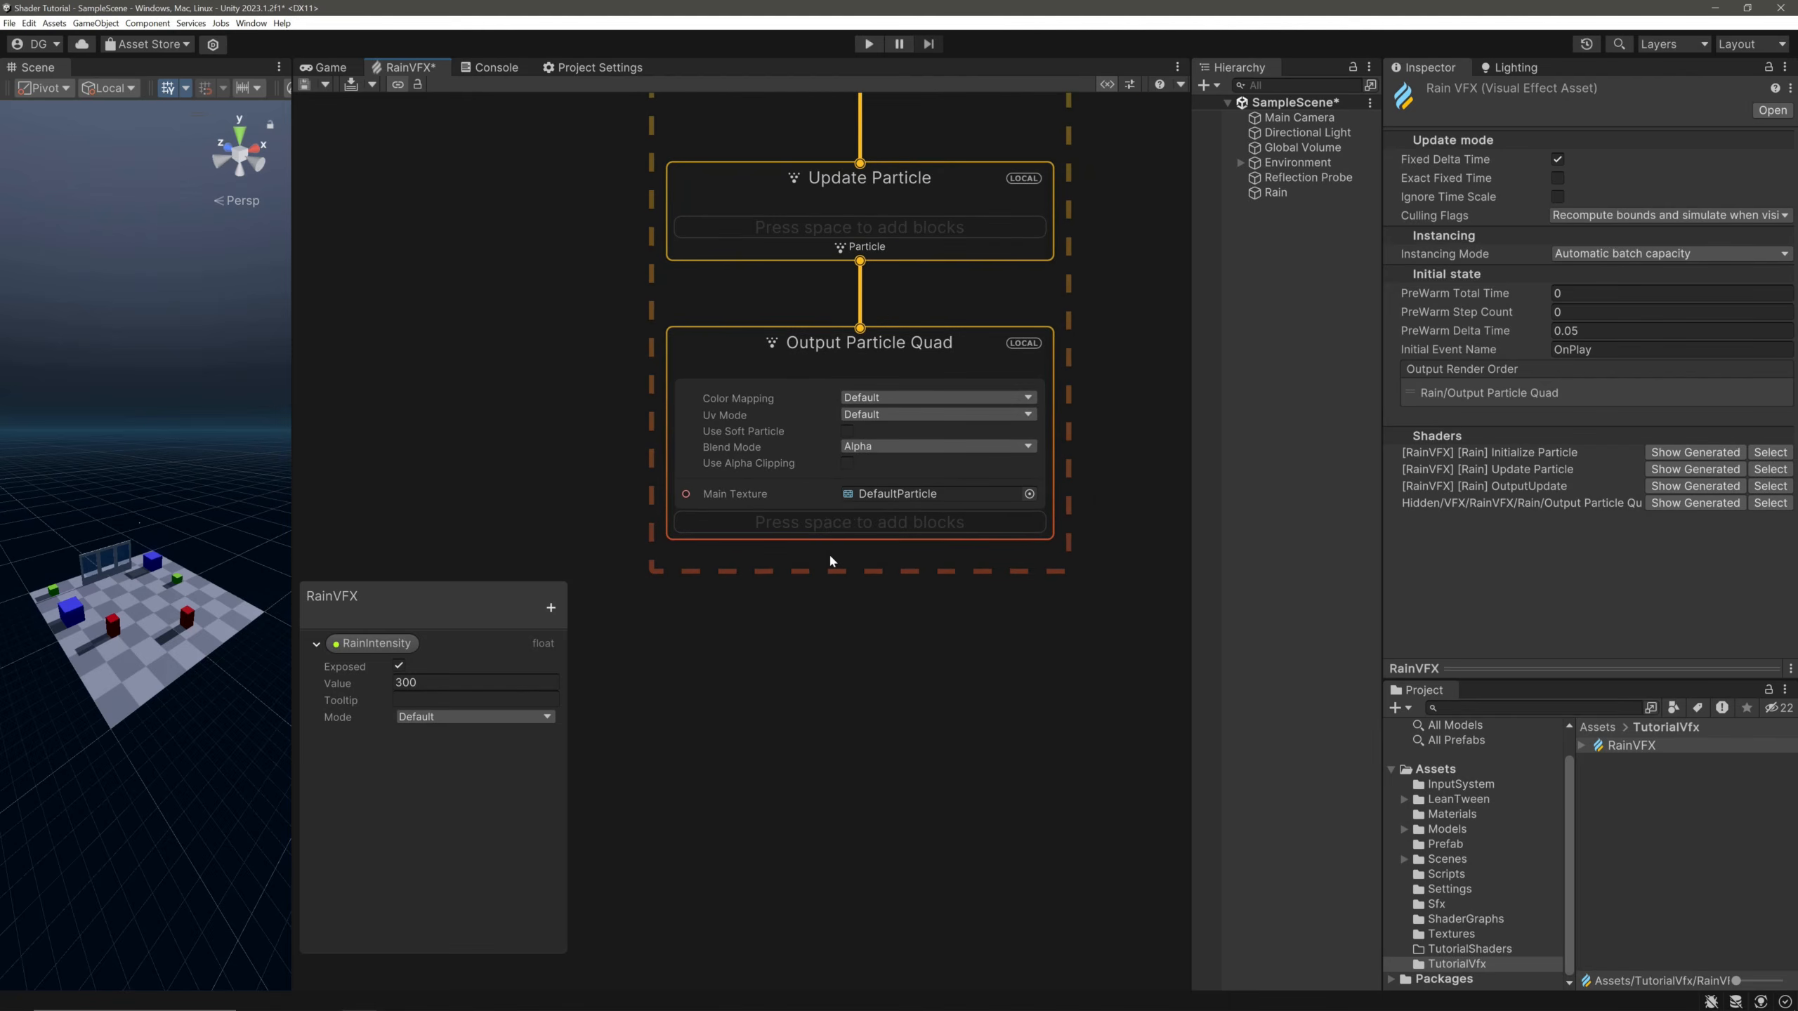
pyautogui.click(912, 497)
pyautogui.moveTo(1639, 805); pyautogui.dragTo(944, 499)
pyautogui.click(924, 585)
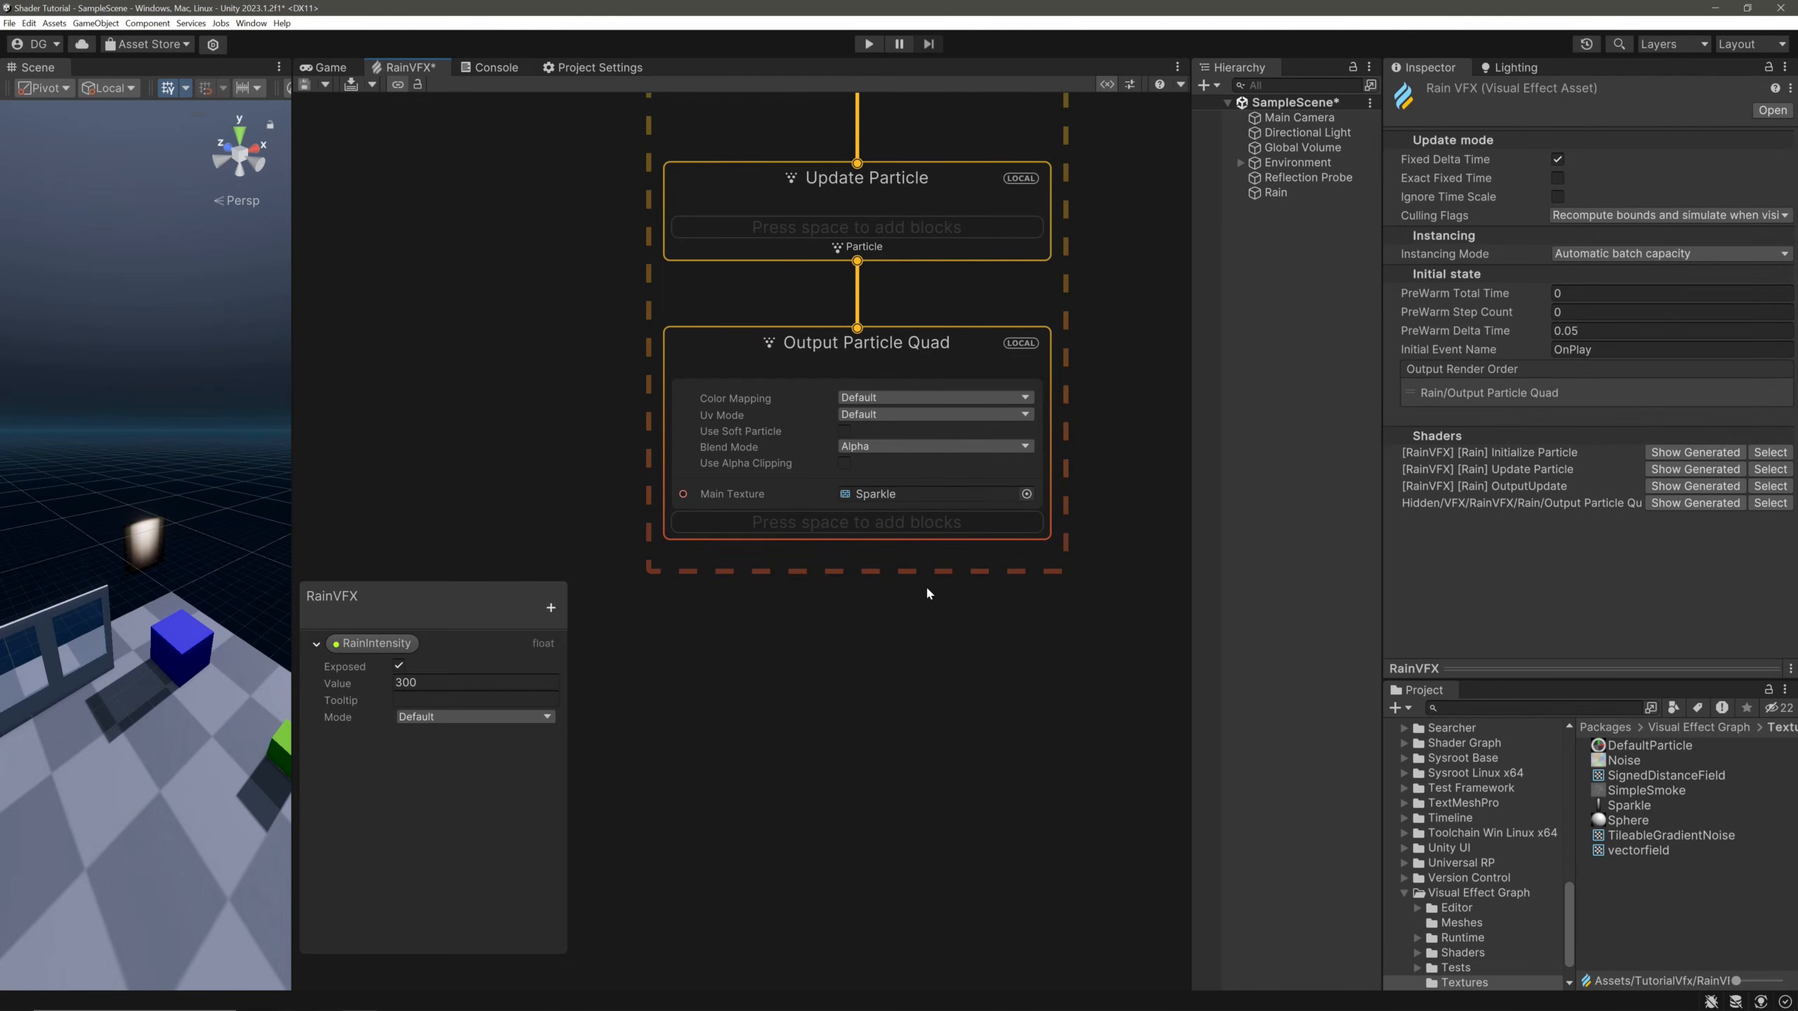
pyautogui.click(883, 445)
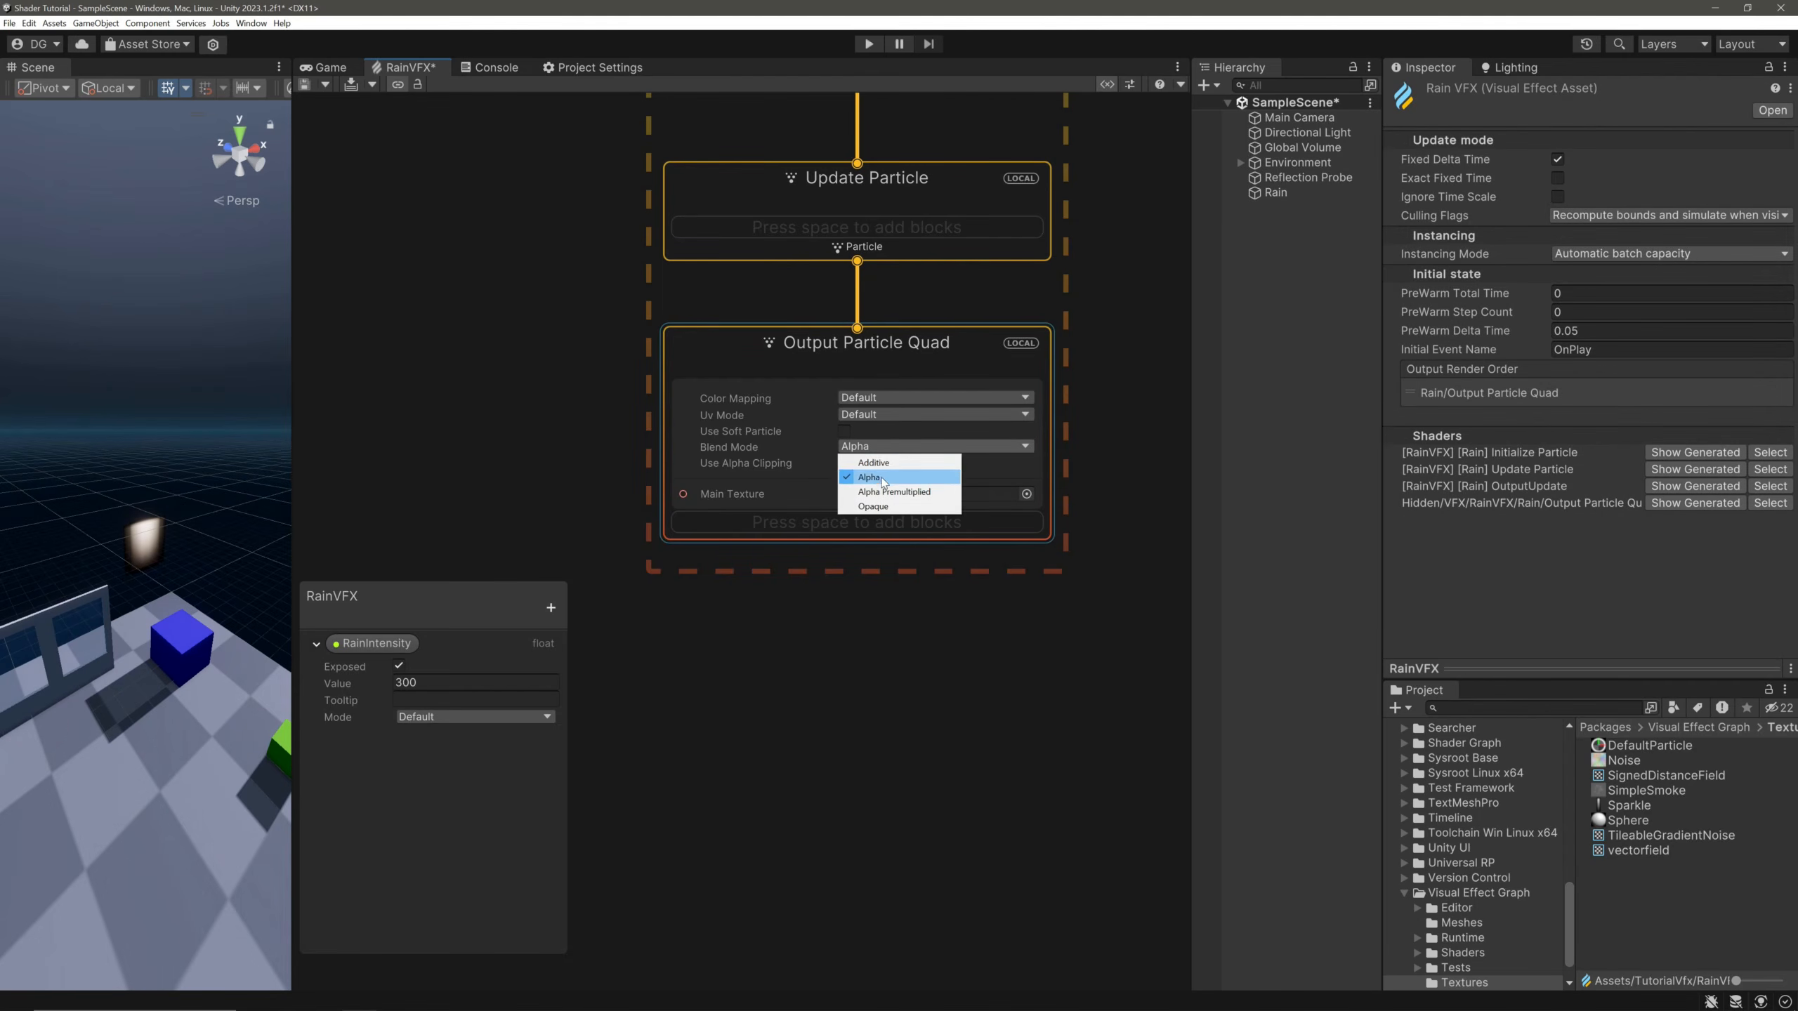
pyautogui.click(890, 465)
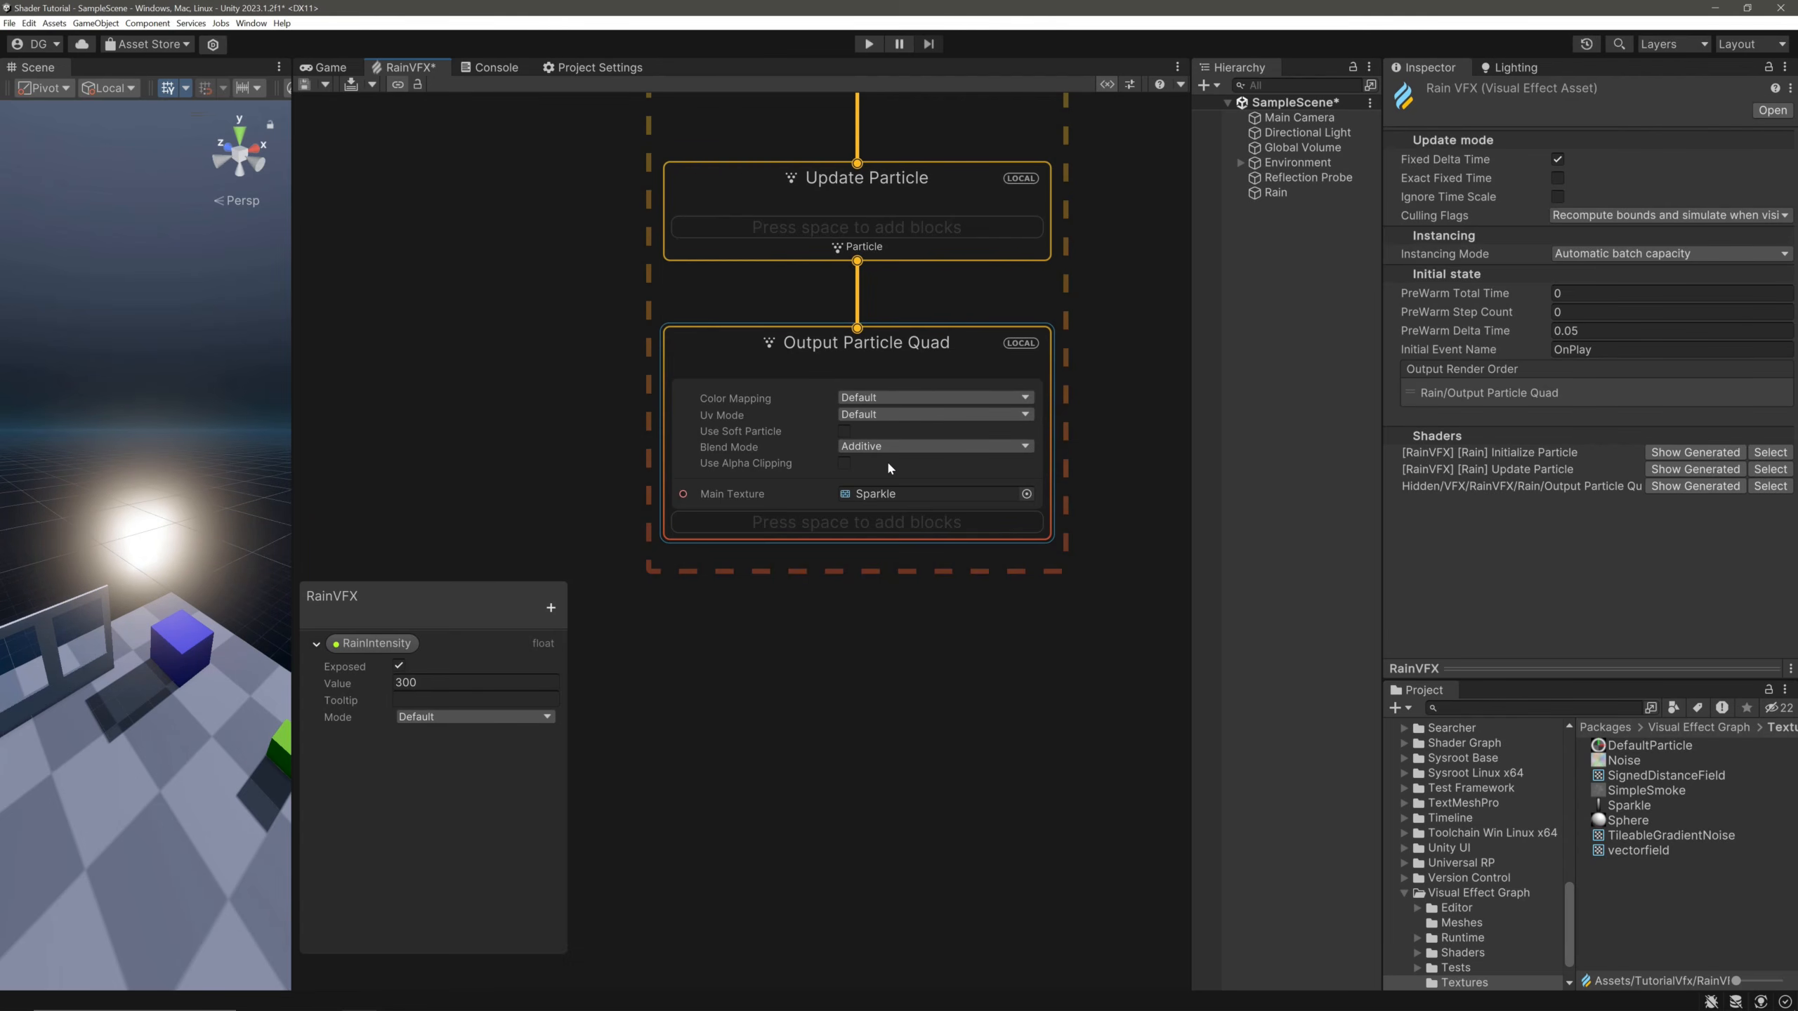
# Add a Set Velocity Random (Per-component) block to the Initialize Particle context.
pyautogui.moveTo(916, 259); pyautogui.dragTo(915, 849, button='middle')
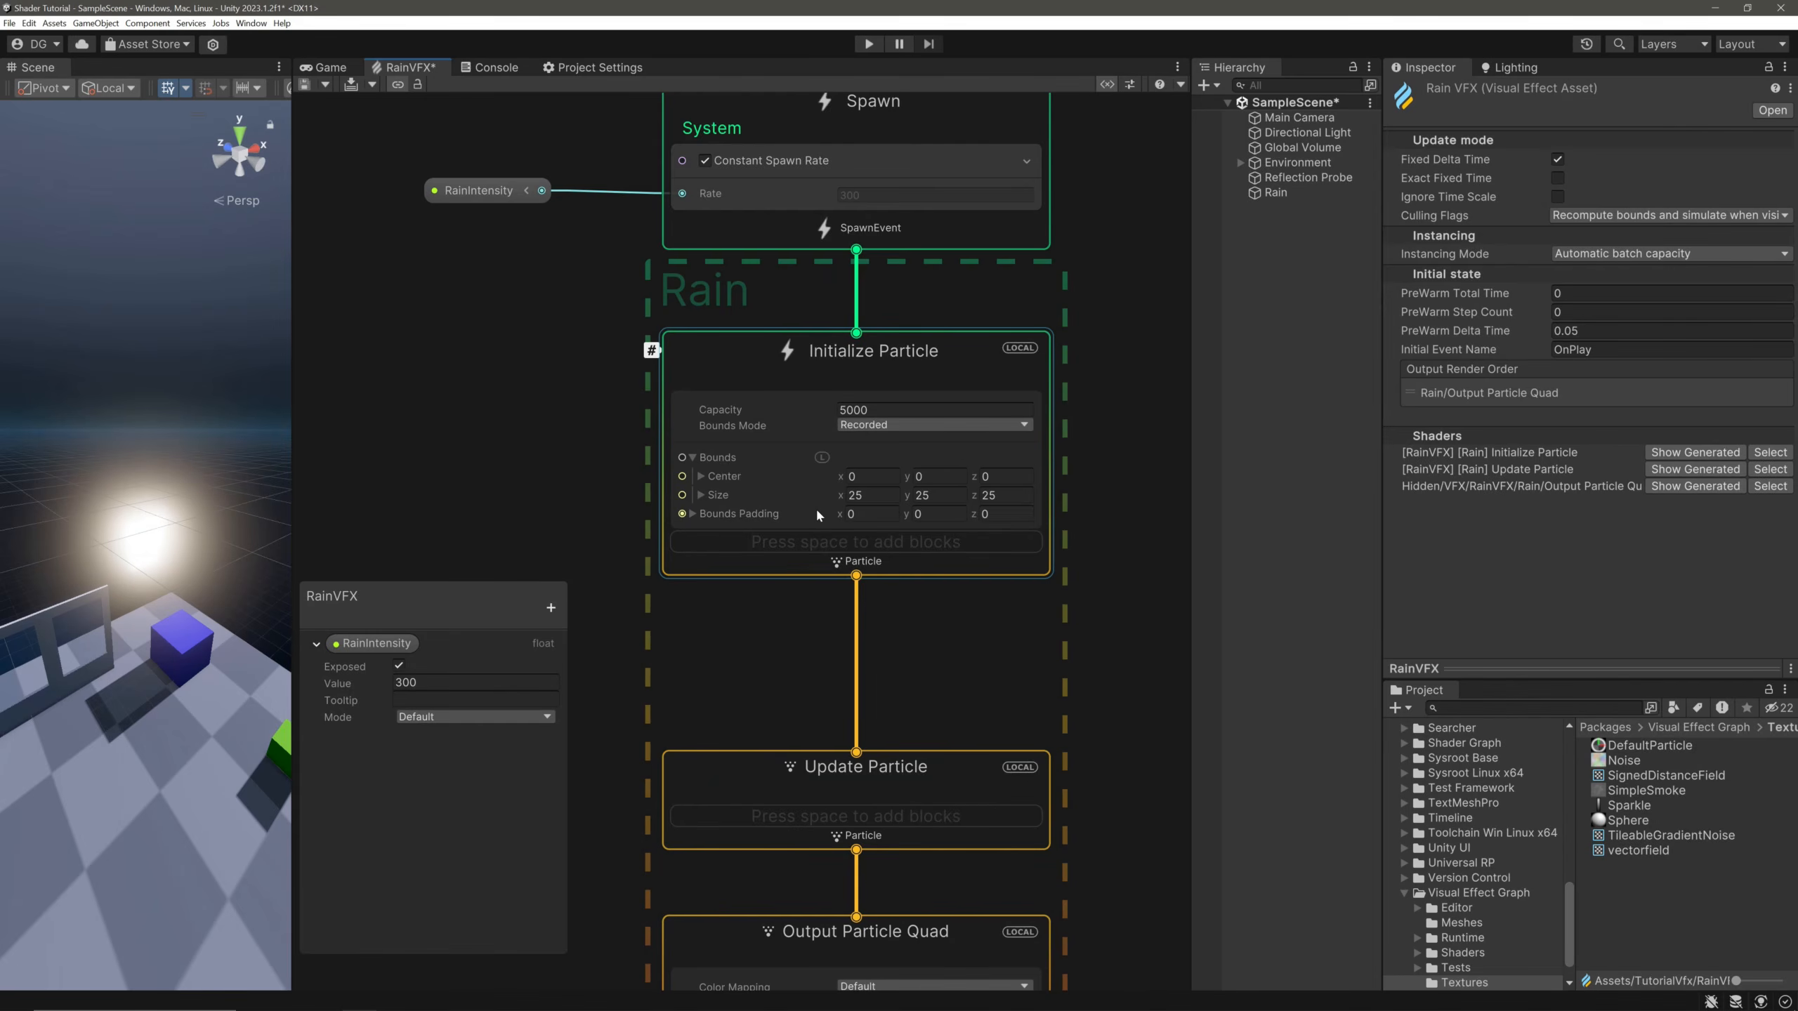
pyautogui.moveTo(818, 513)
pyautogui.click(824, 570)
pyautogui.press('space')
pyautogui.write('set vel')
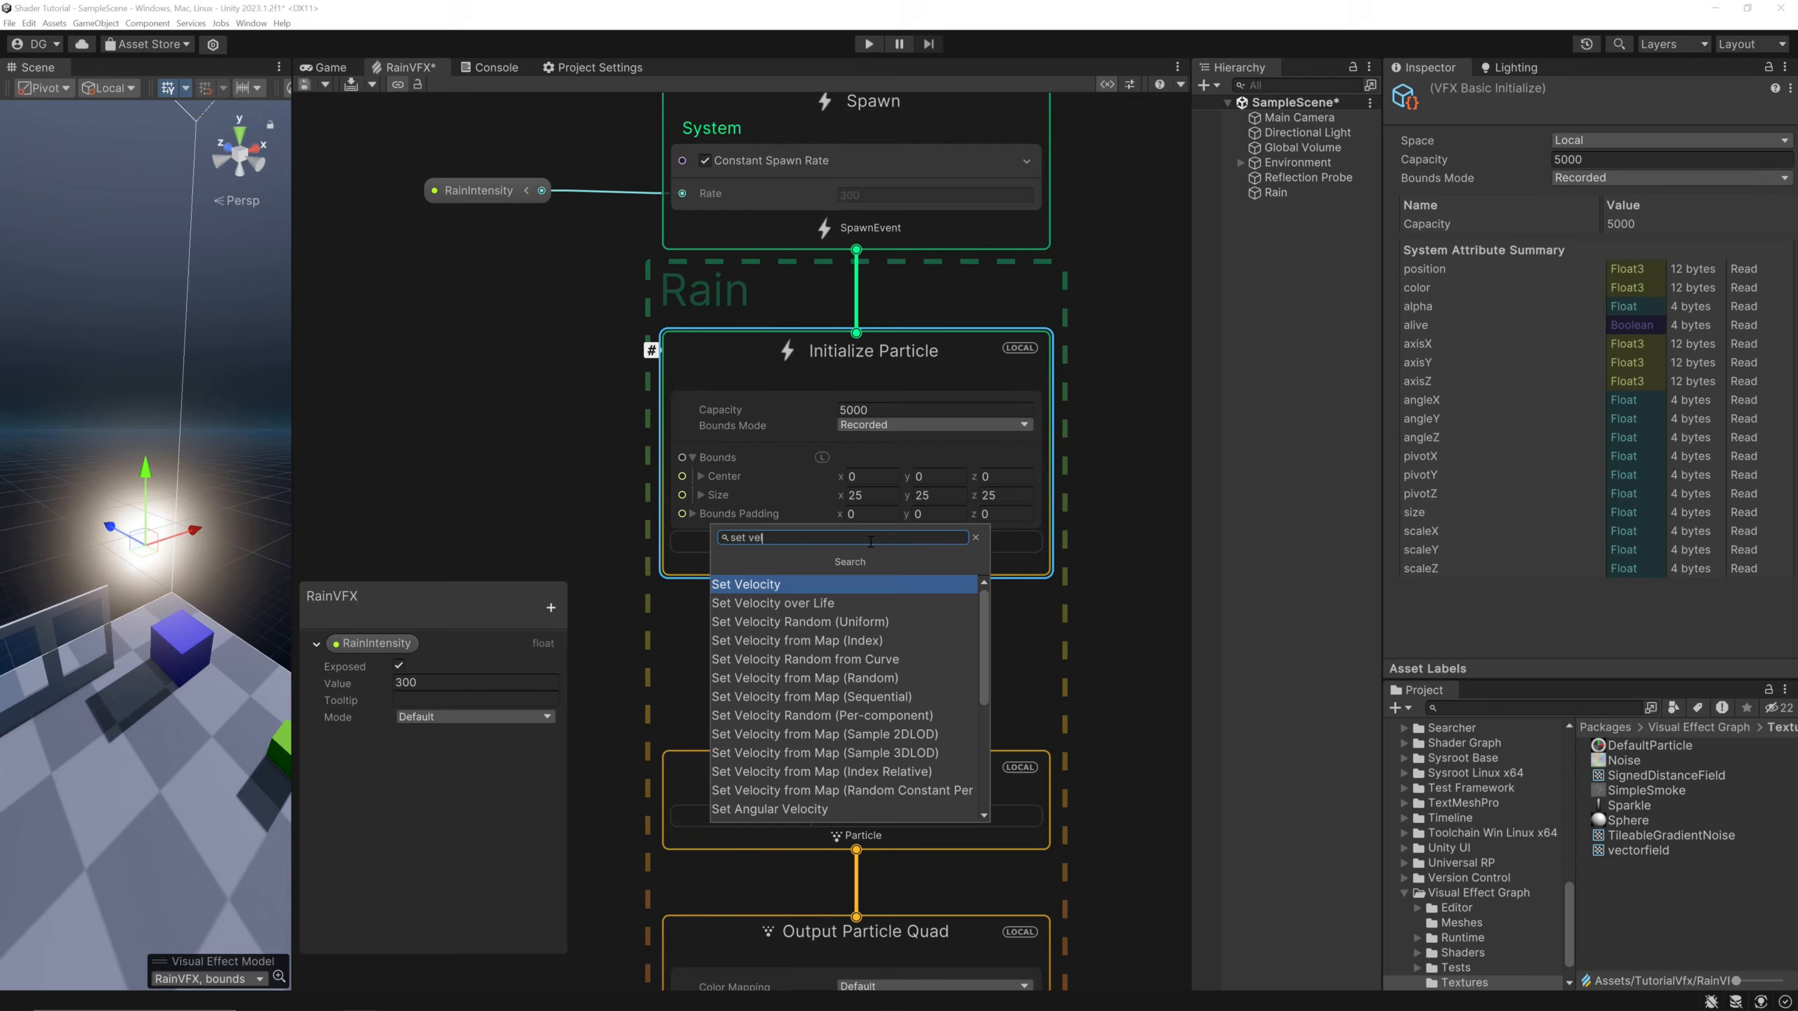
pyautogui.click(821, 715)
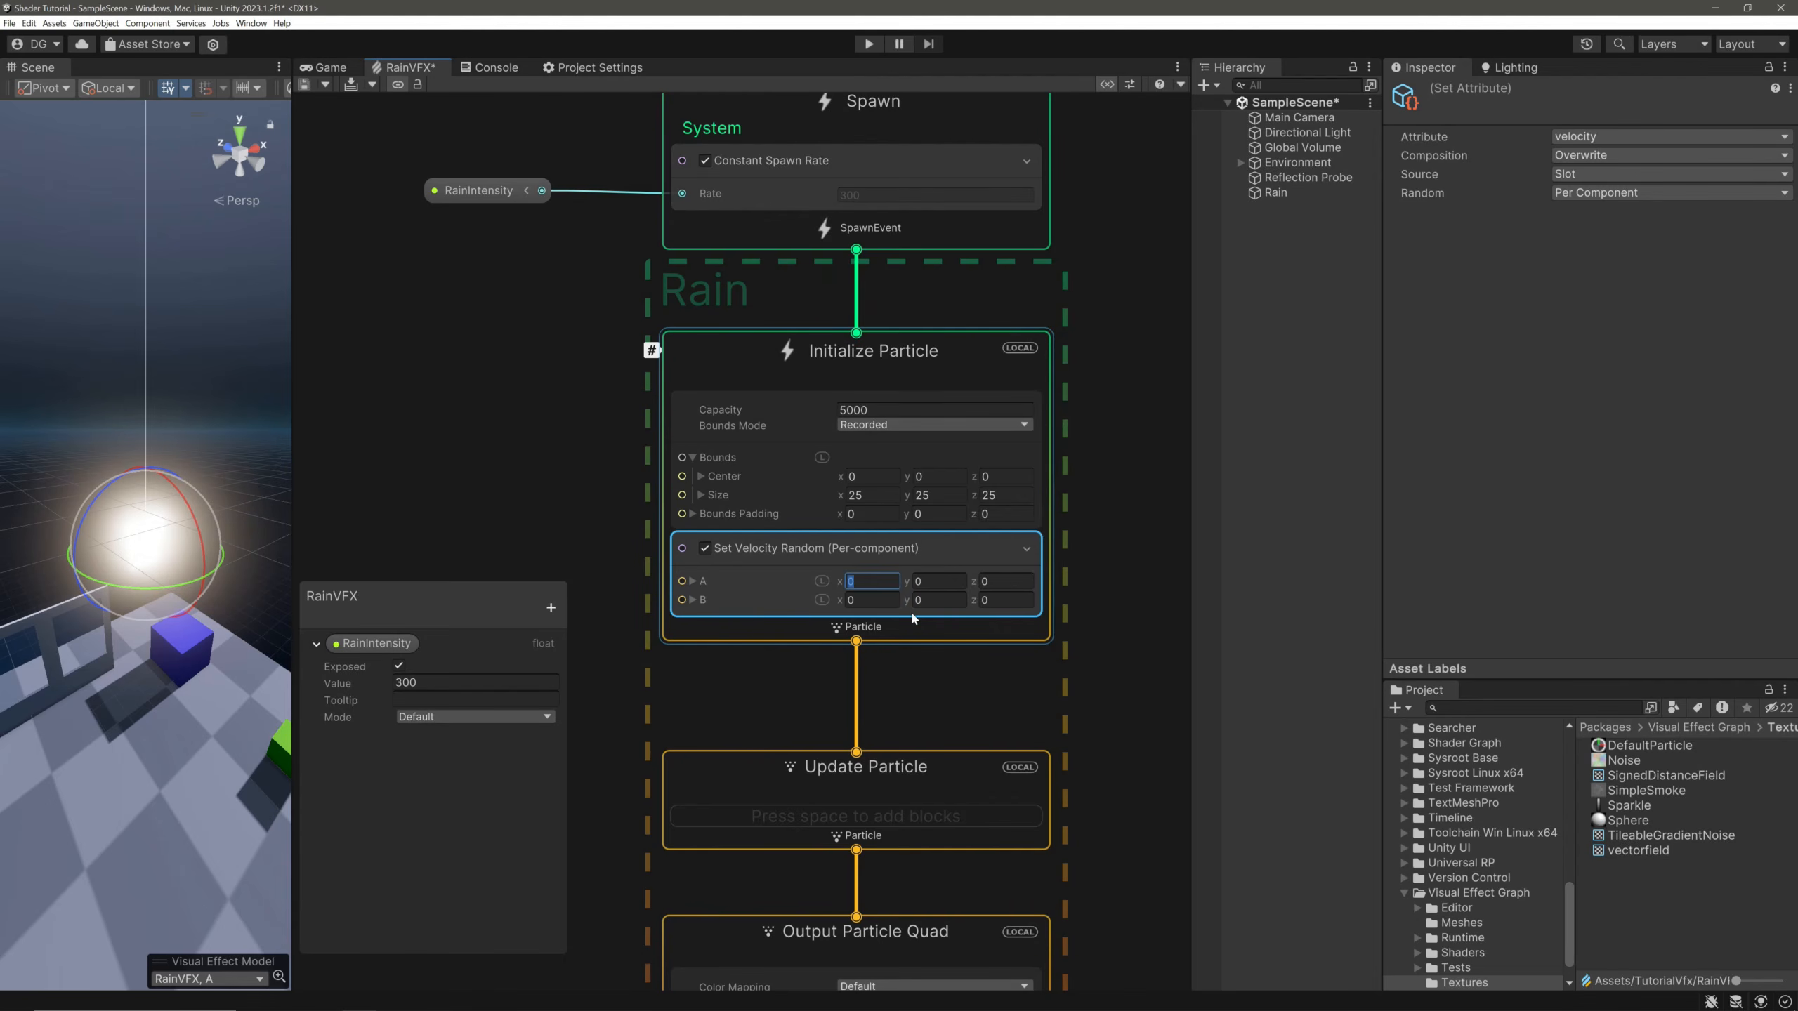
# Set the random velocity's A vector to x -0.3, y -15, z 0.3.
pyautogui.write('-0.3')
pyautogui.press('Tab')
pyautogui.write('-15')
pyautogui.press('Tab')
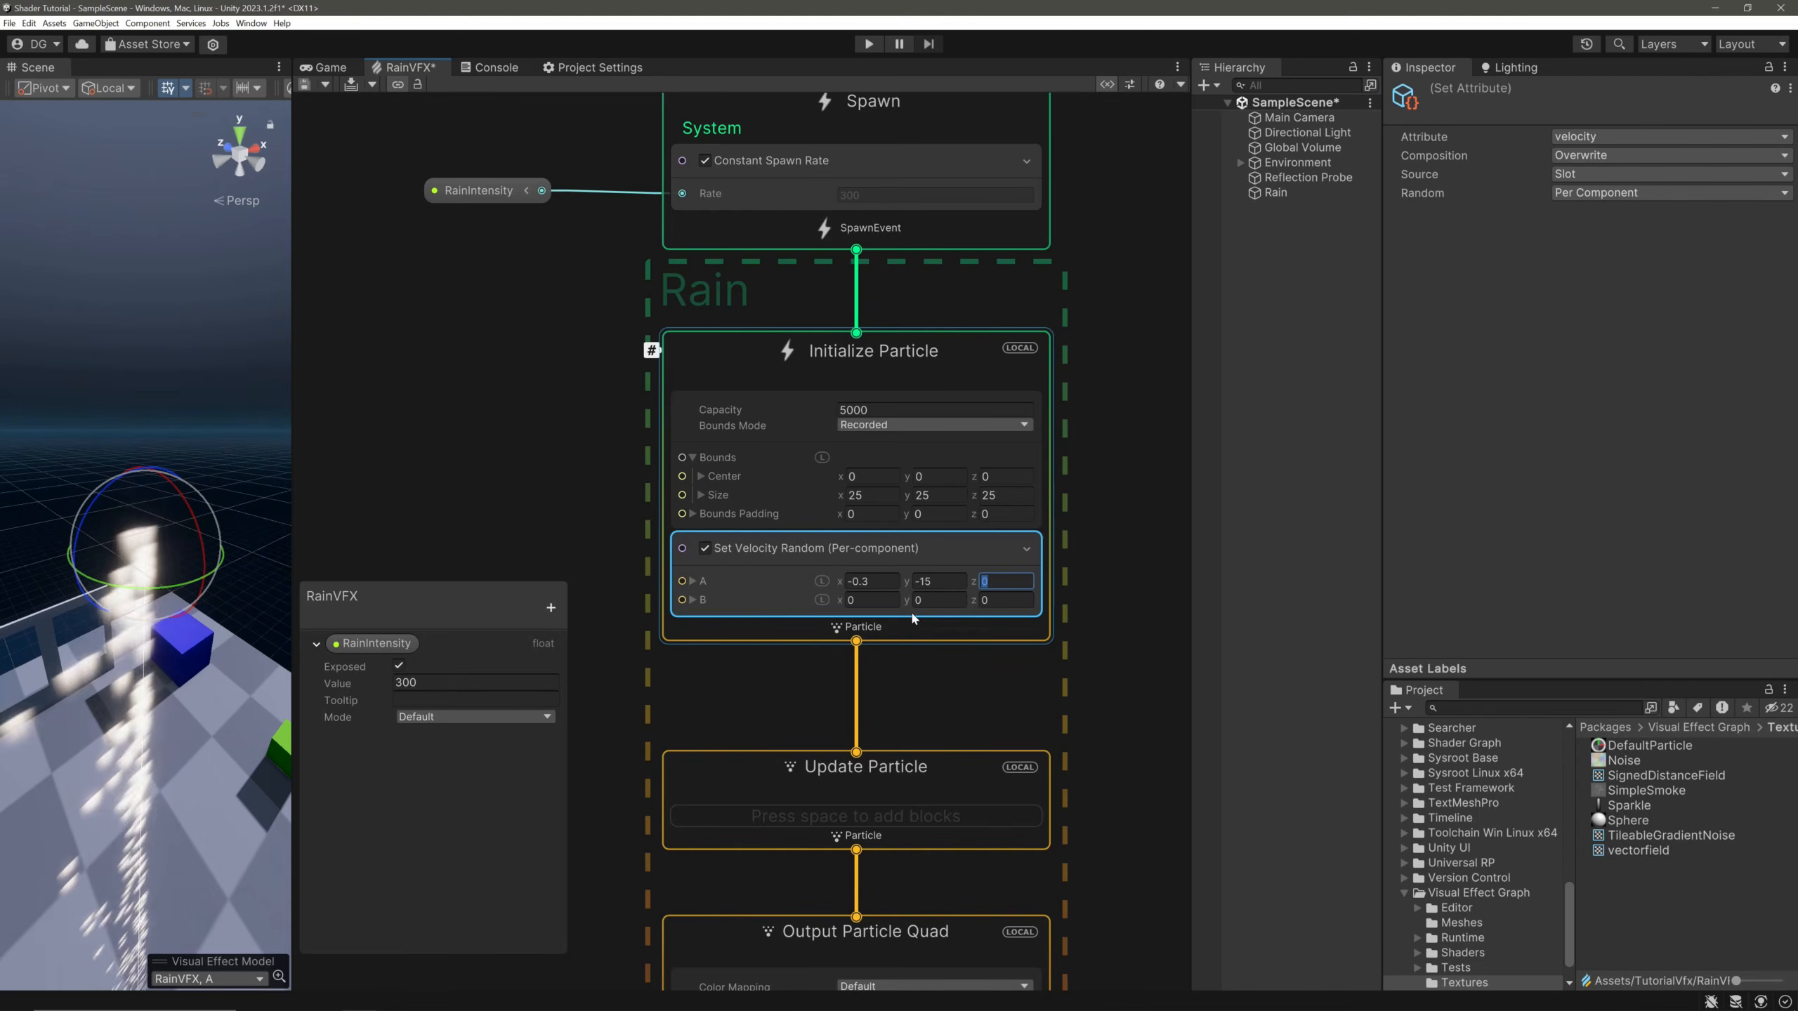
pyautogui.write('0.3')
pyautogui.press('Tab')
# Set the random velocity's B vector to x -0.6, y -20, z -0.3.
pyautogui.write('-0.6')
pyautogui.press('Tab')
pyautogui.write('-20')
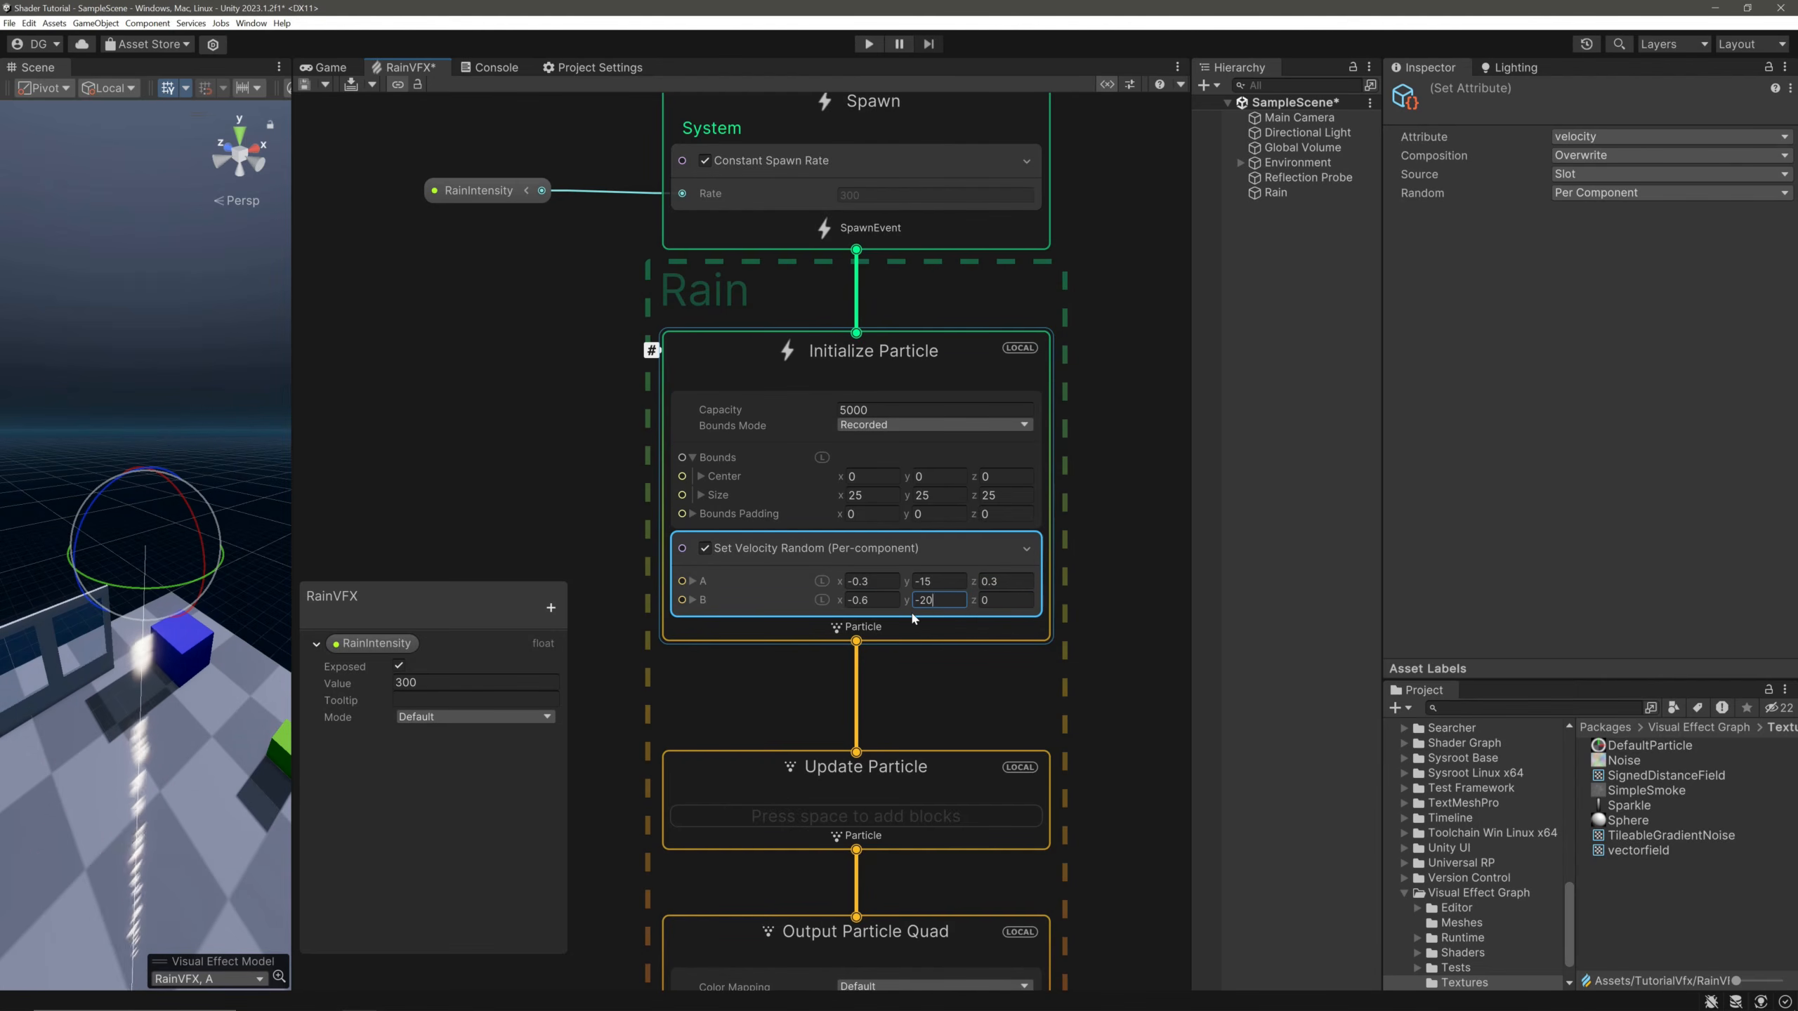
pyautogui.press('Tab')
pyautogui.write('-0.3')
pyautogui.click(779, 628)
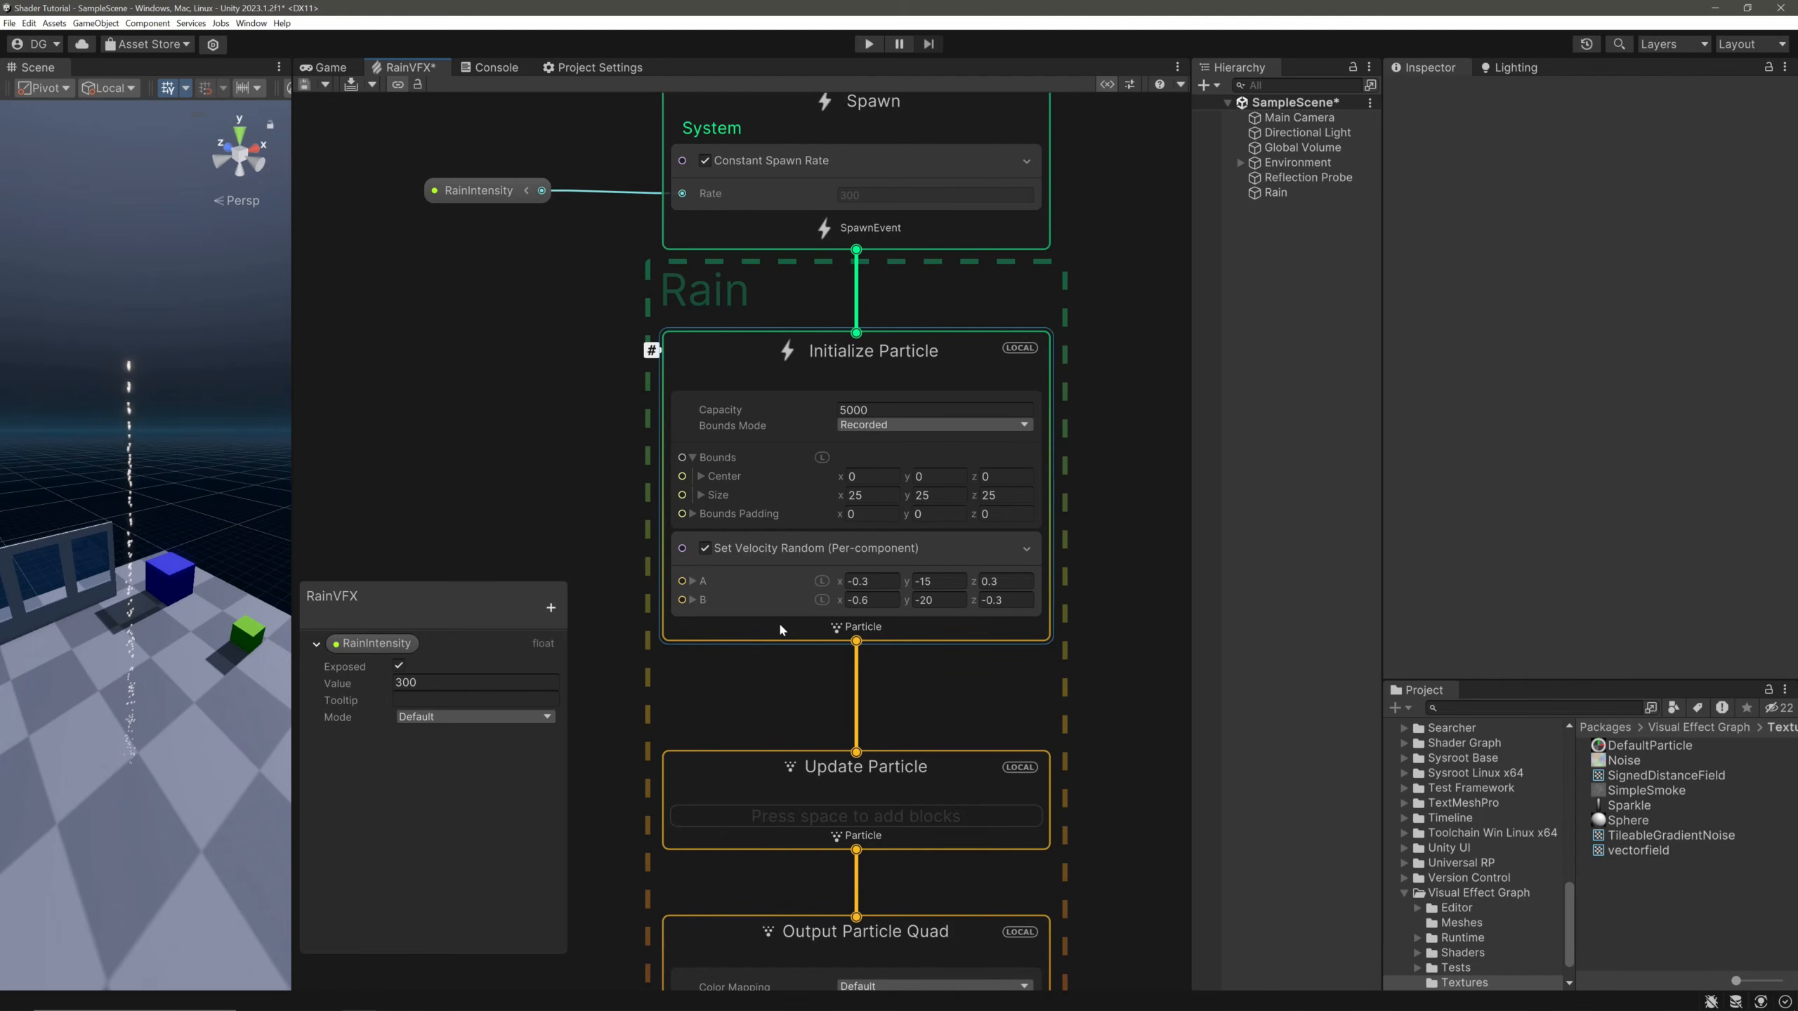
# Add a Set Lifetime block below the velocity block in the Initialize Particle context.
pyautogui.click(789, 616)
pyautogui.press('space')
pyautogui.write('set life')
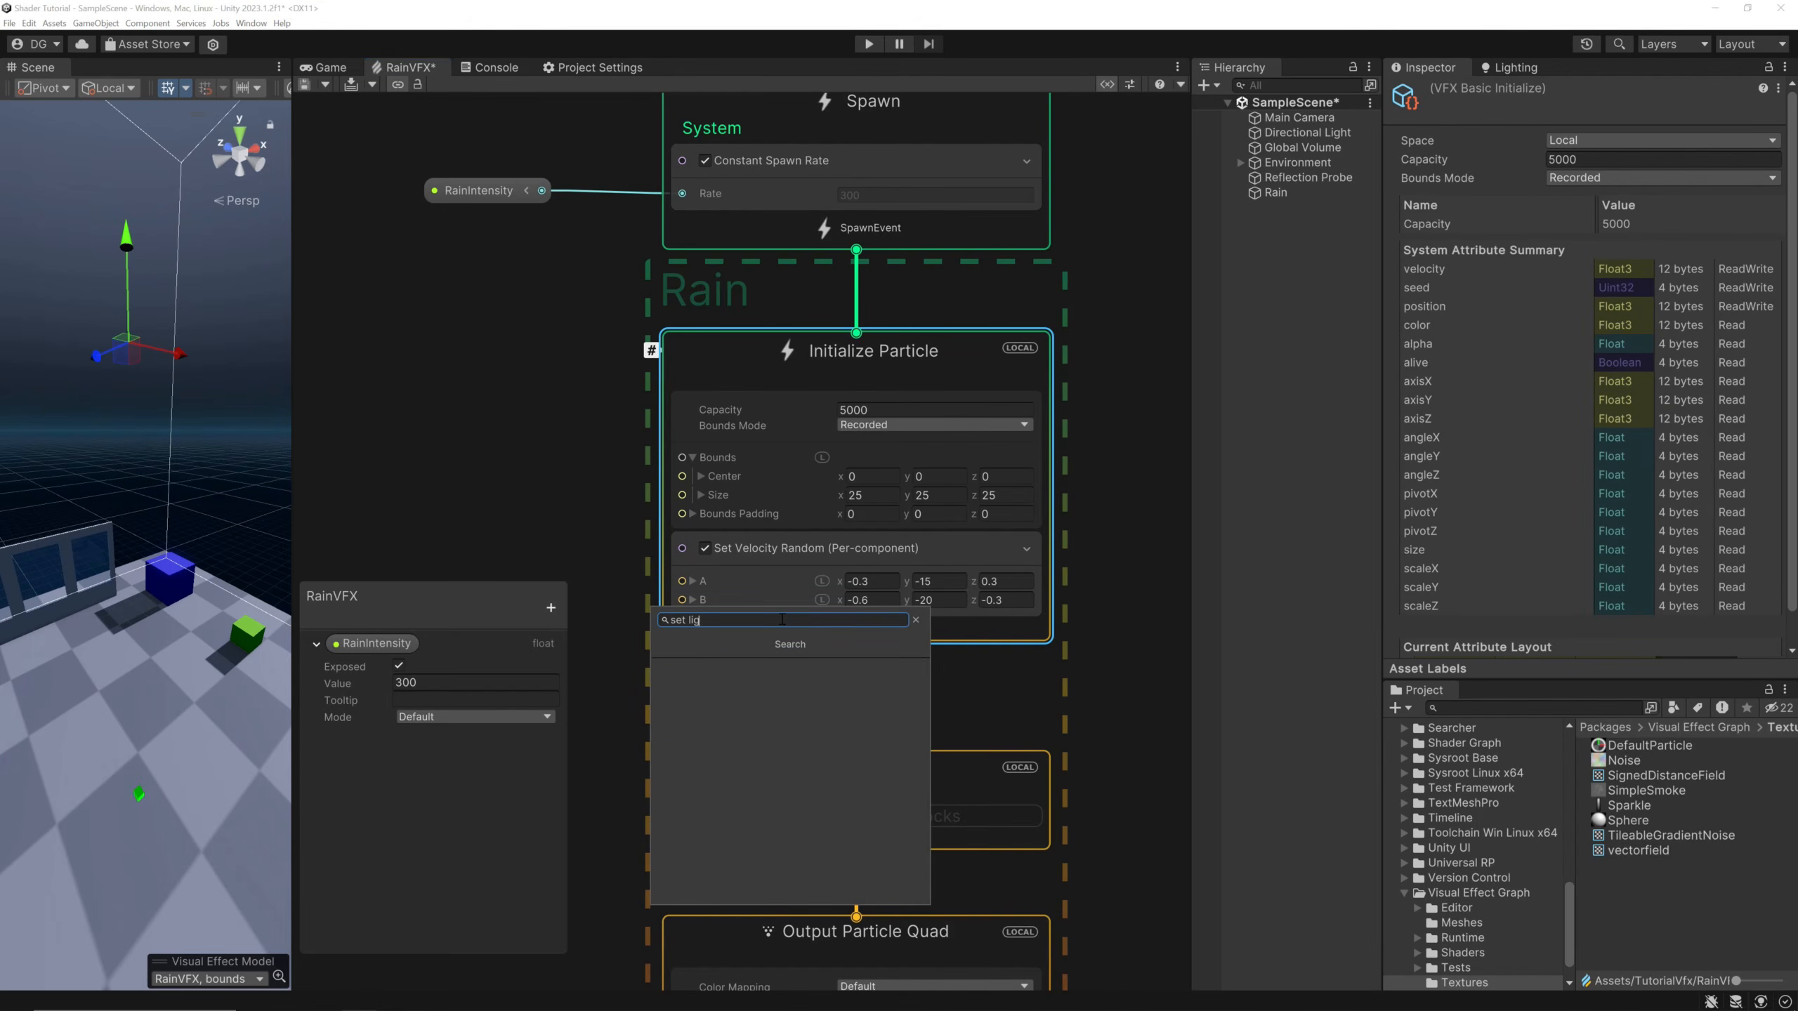
pyautogui.click(716, 668)
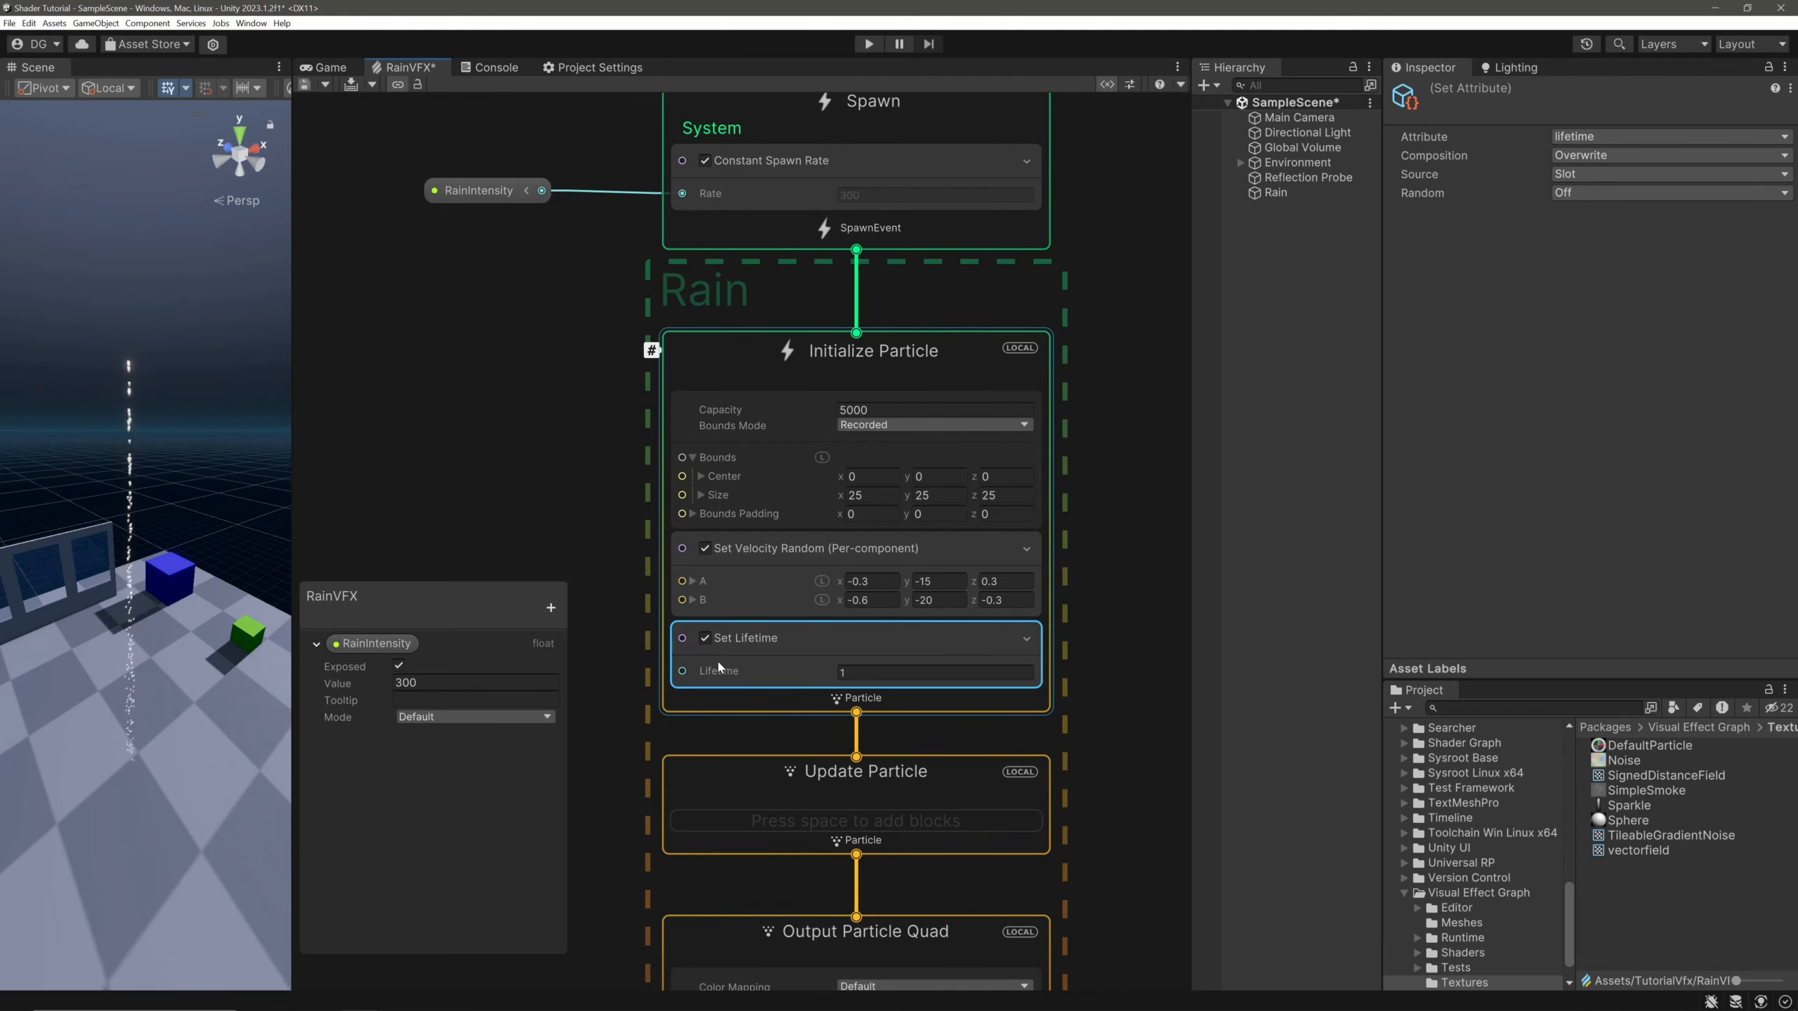
# Set the particle lifetime to 3 in the Set Lifetime block.
pyautogui.click(878, 673)
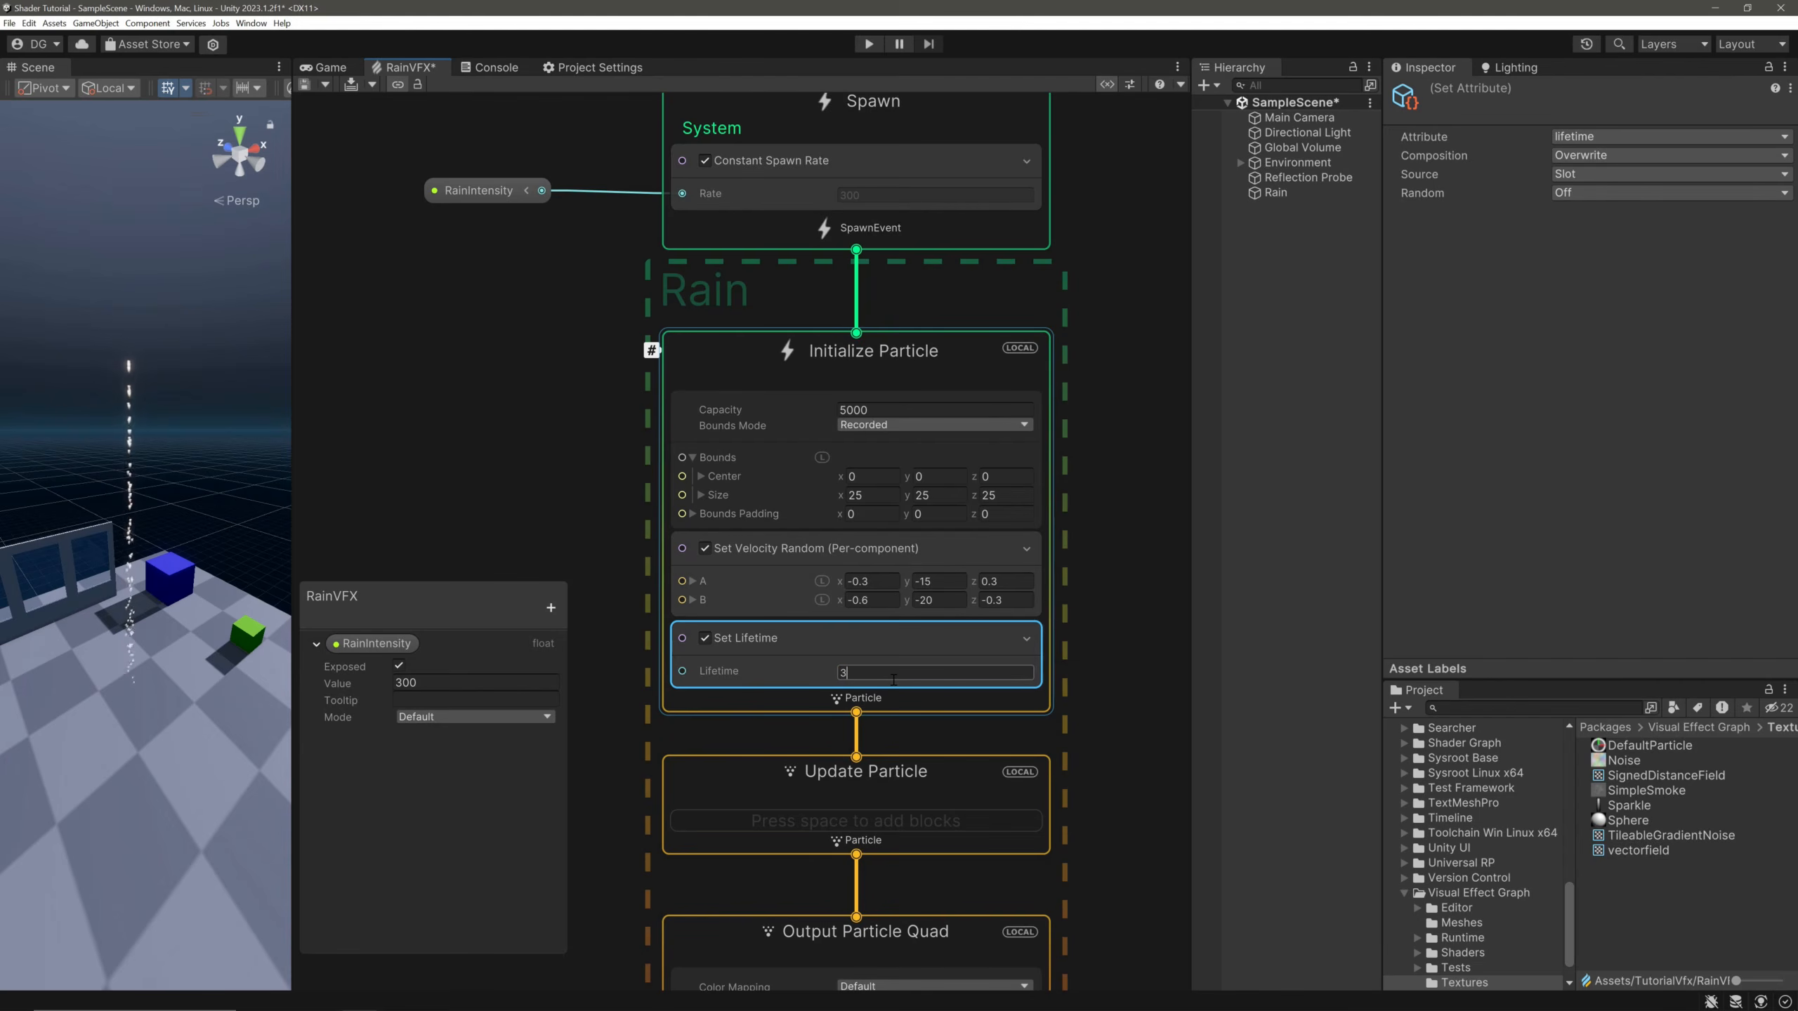
pyautogui.write('3')
pyautogui.moveTo(110, 474); pyautogui.dragTo(58, 212, button='middle')
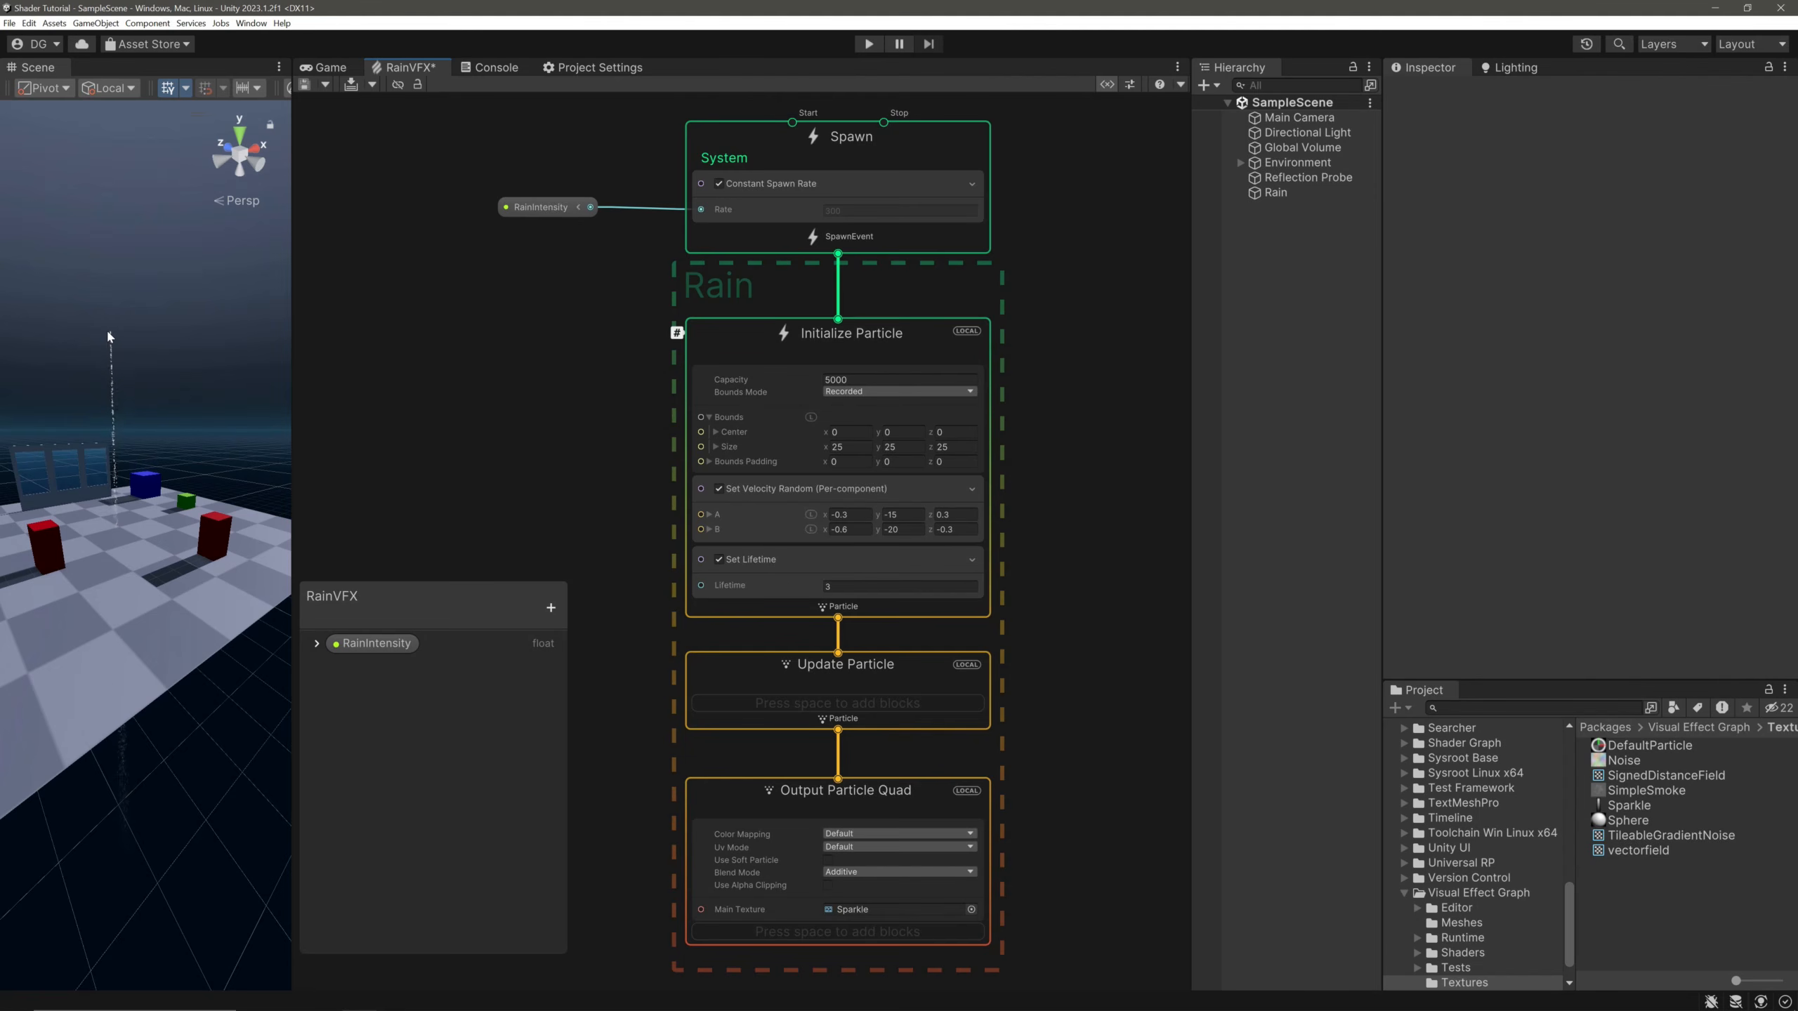
# Add a Set Position (Shape: AABox) block to the Initialize Particle context and set its position mode to Volume.
pyautogui.click(859, 608)
pyautogui.press('space')
pyautogui.write('set pos')
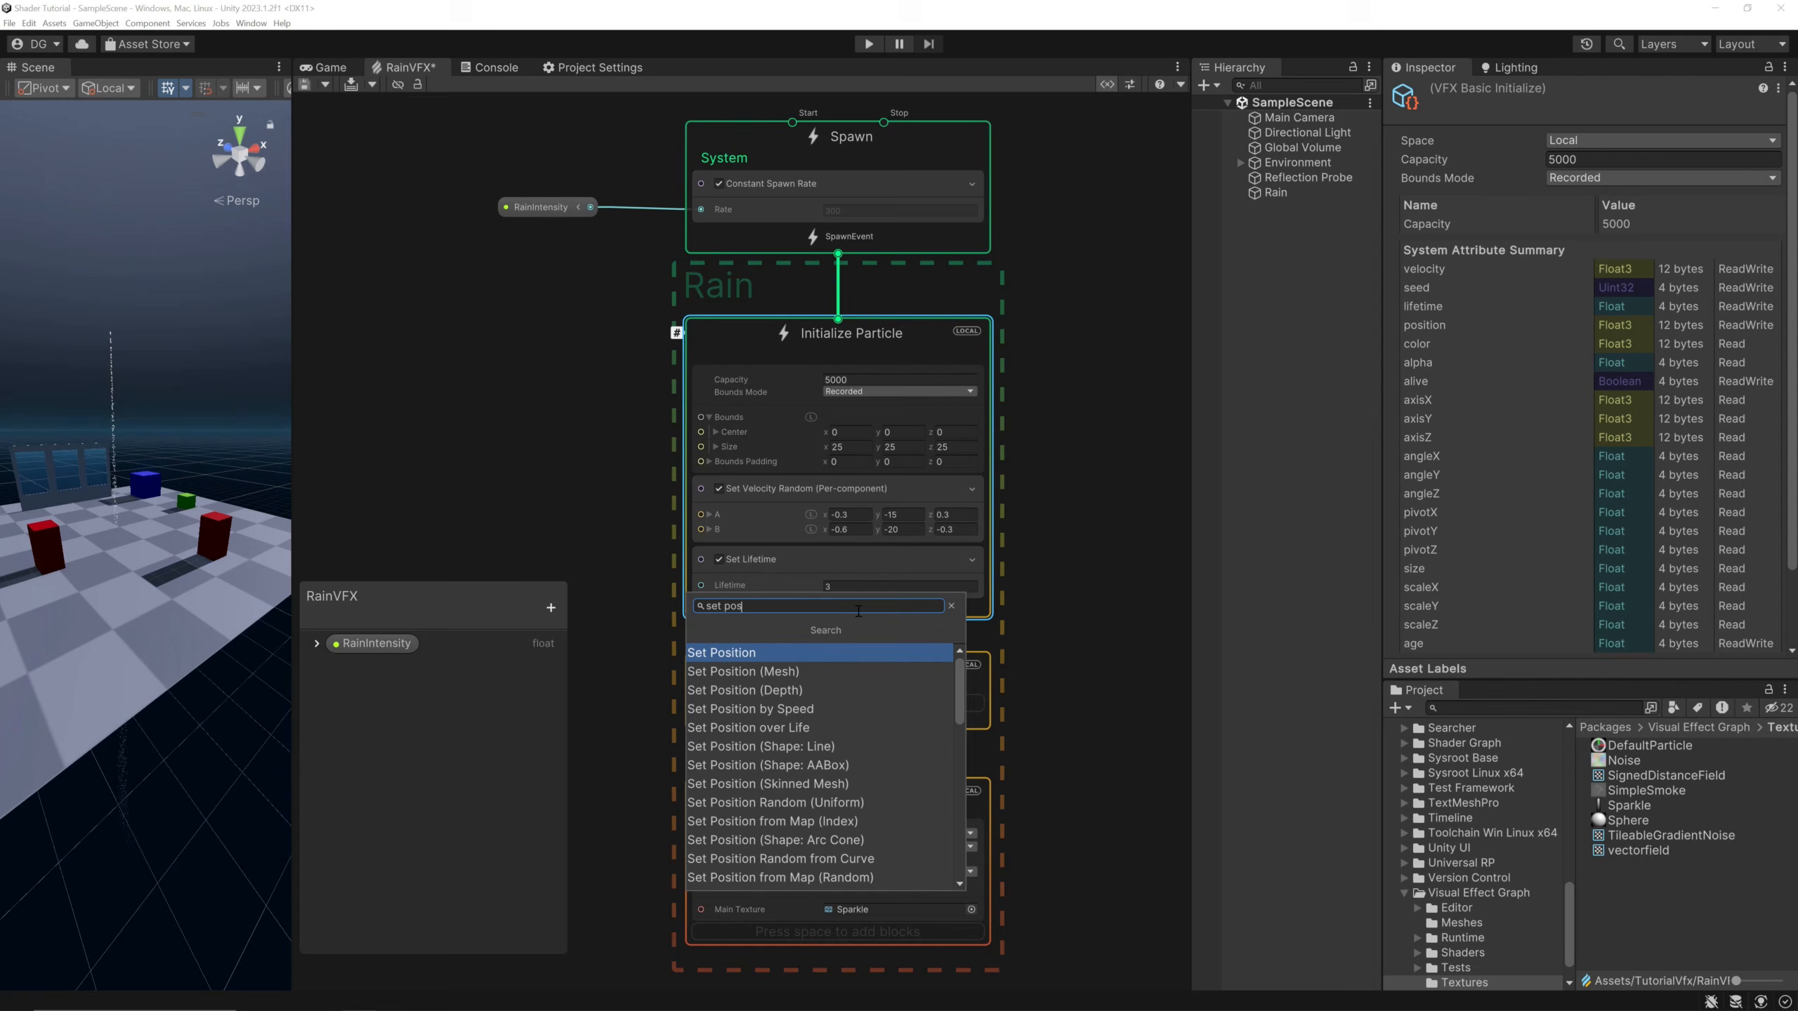
pyautogui.click(884, 765)
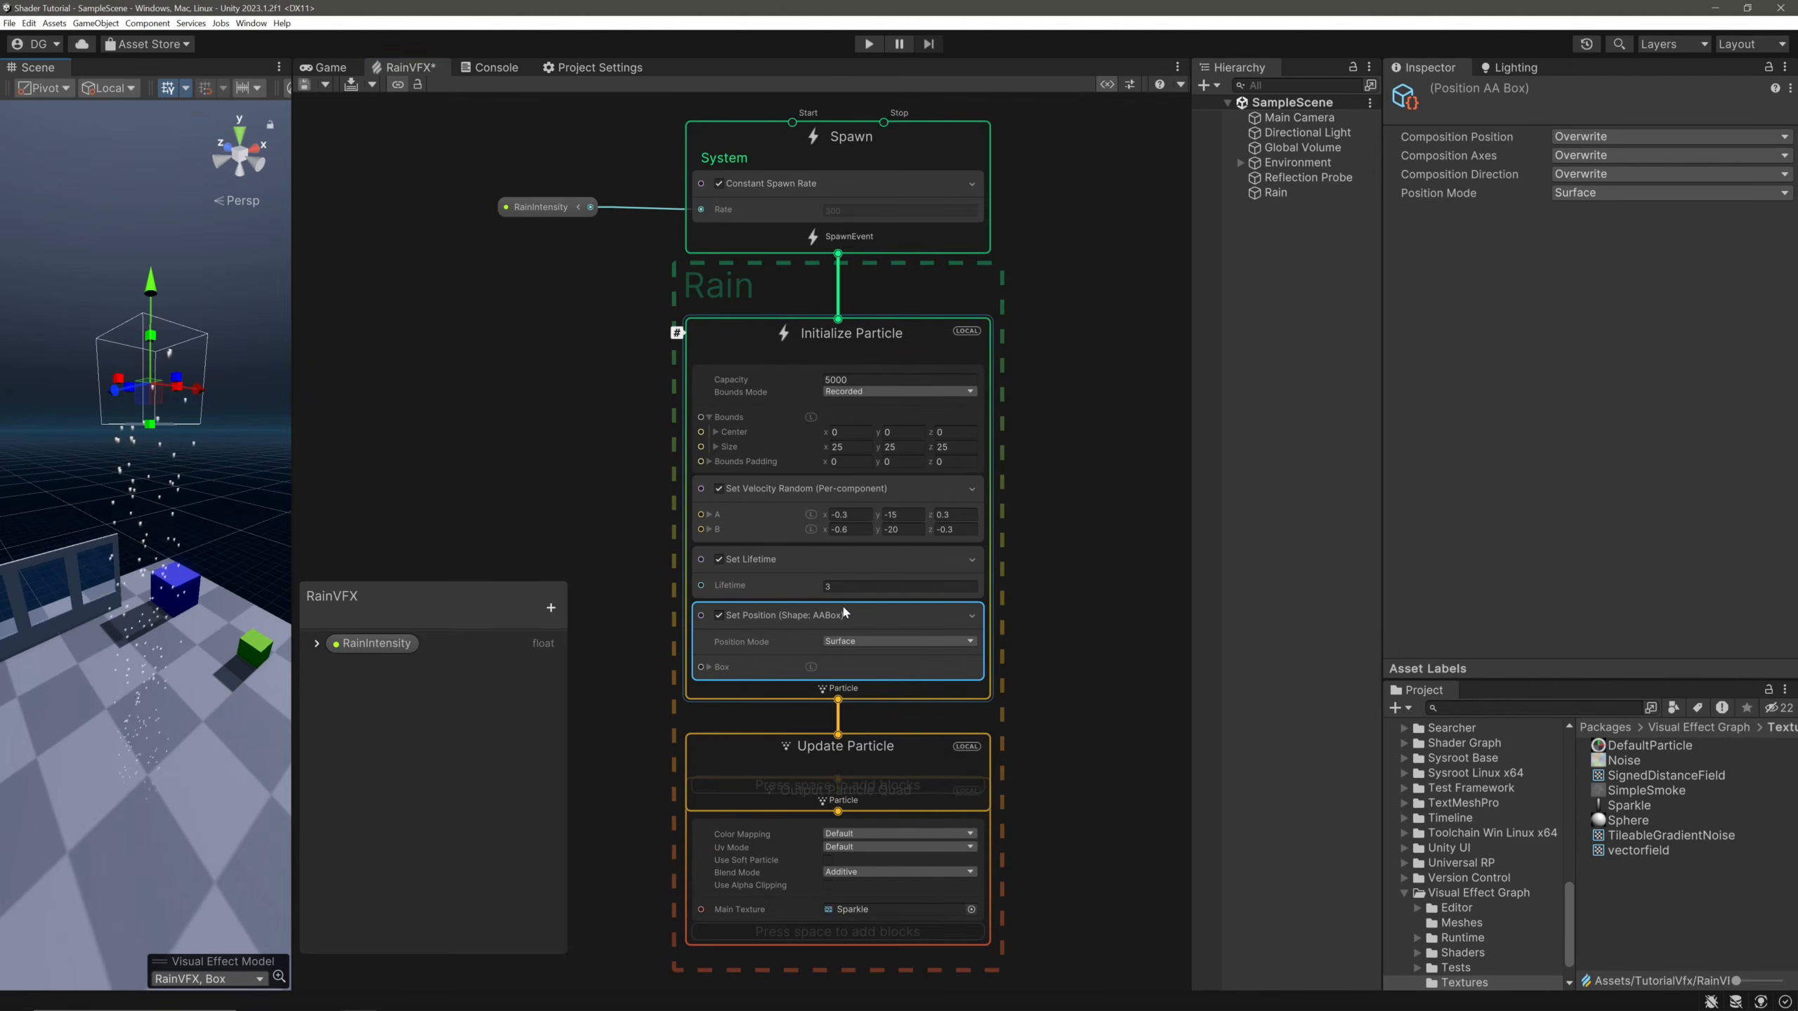
pyautogui.click(896, 643)
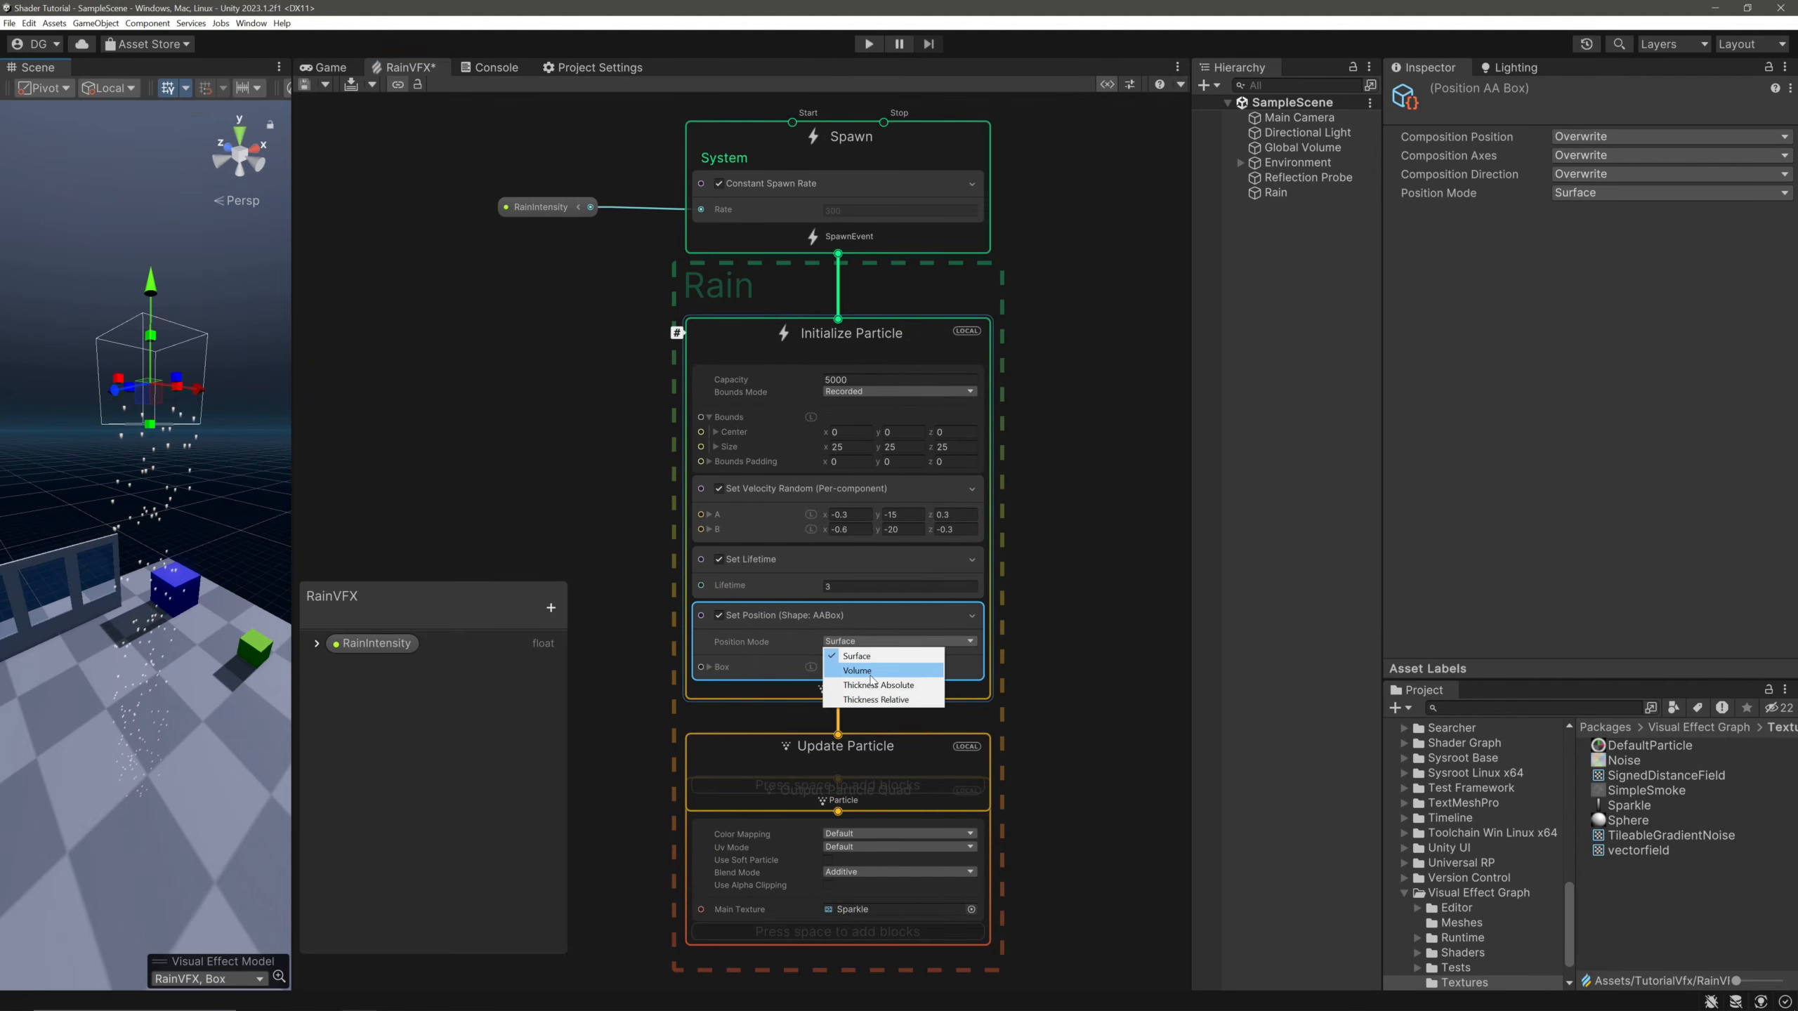
pyautogui.click(870, 674)
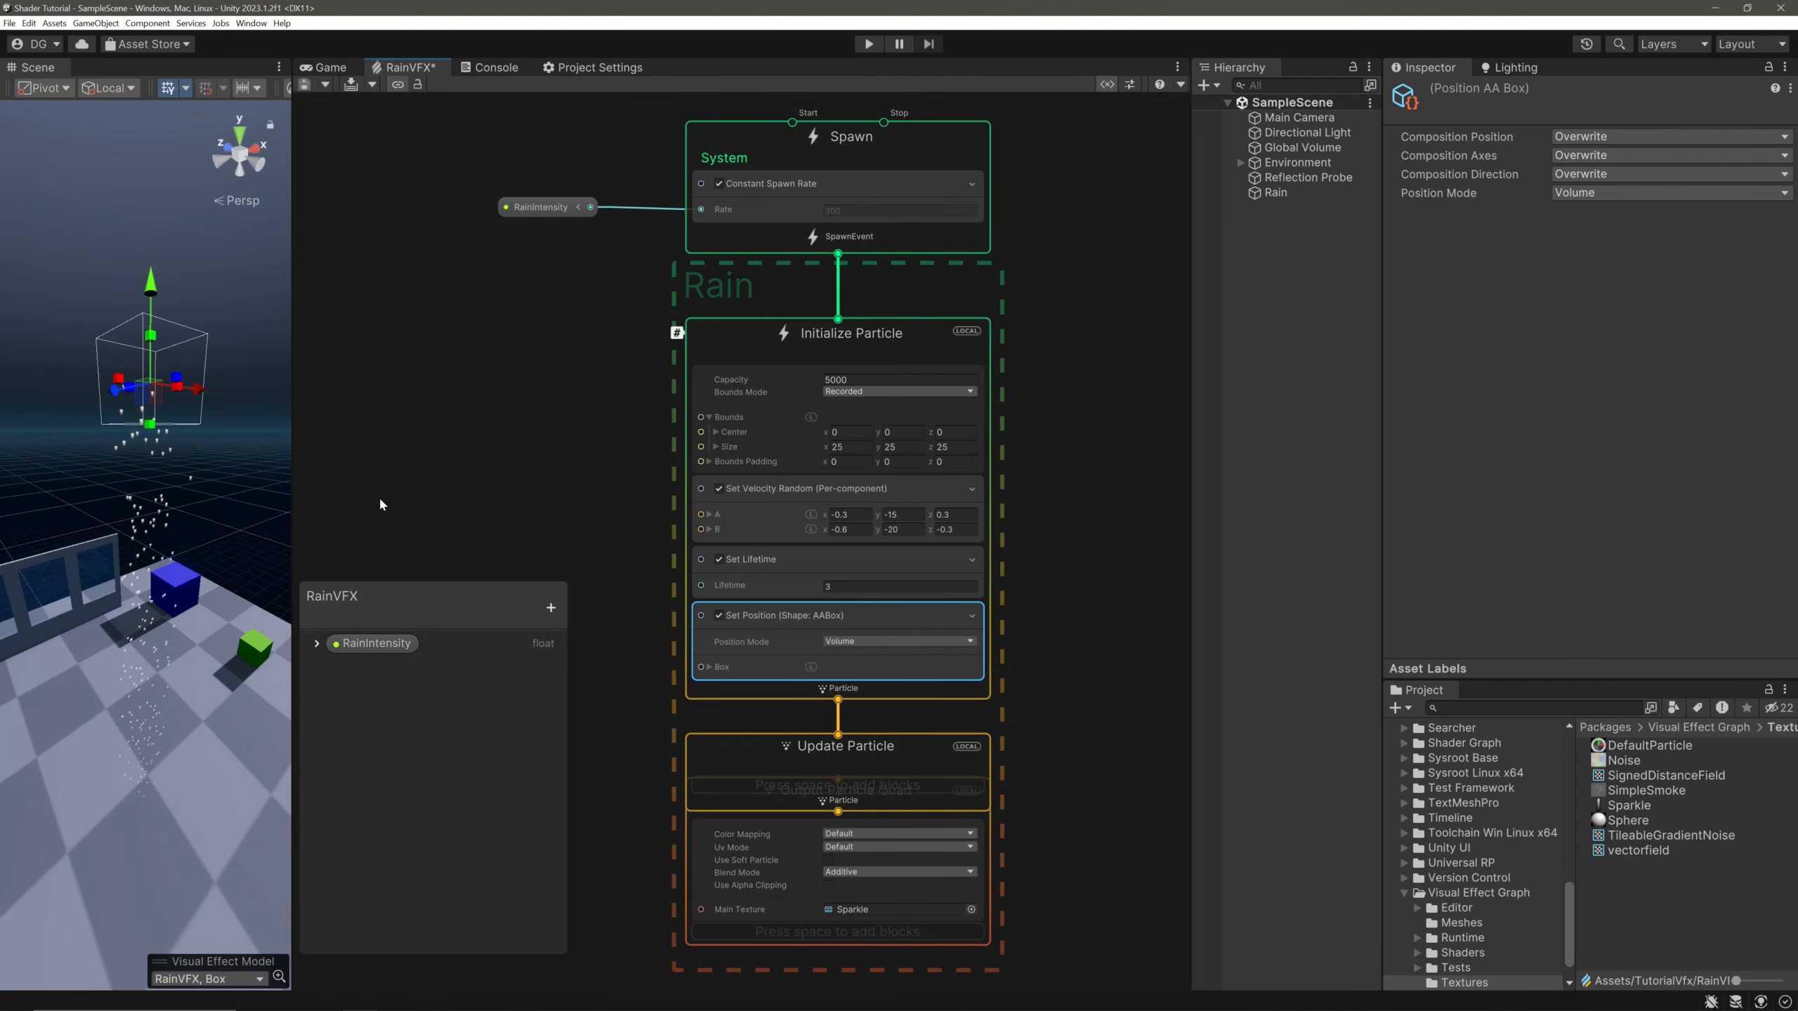
# Set the position box's size to 20 on x and 20 on z.
pyautogui.click(712, 665)
pyautogui.click(847, 696)
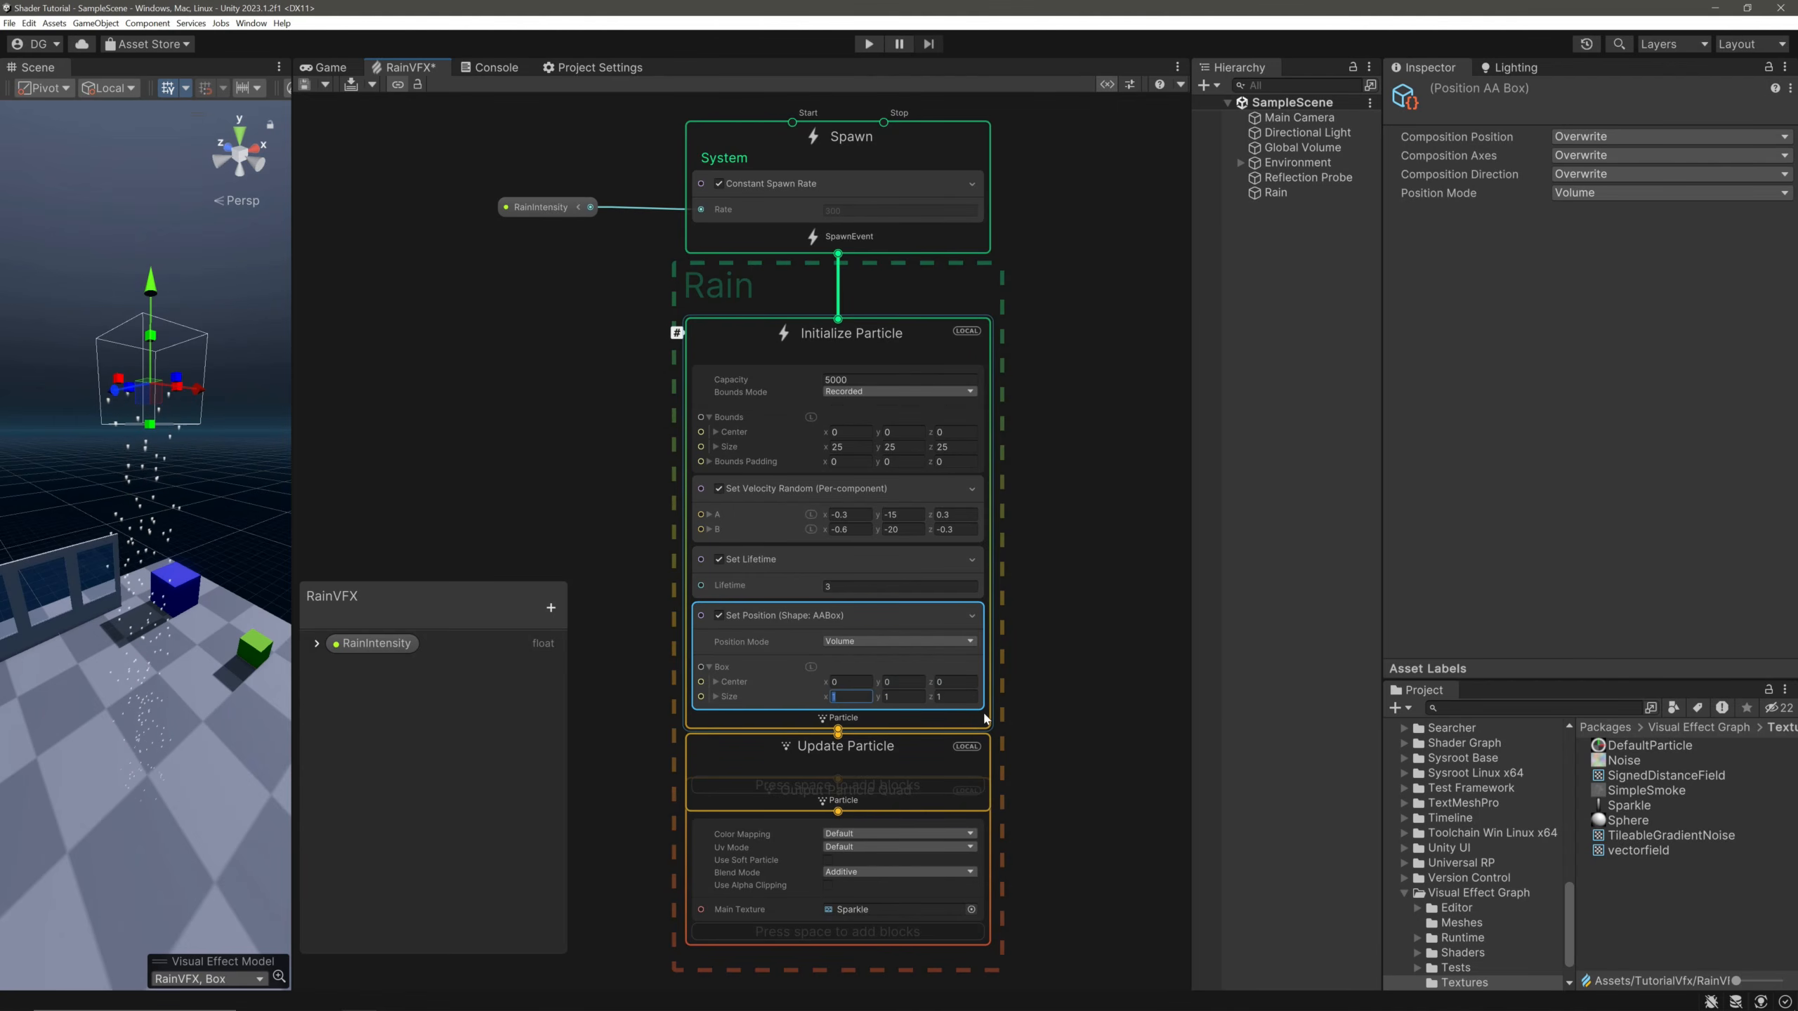
pyautogui.write('20')
pyautogui.press('Tab')
pyautogui.press('Tab')
pyautogui.write('20')
pyautogui.scroll(-5, 193, 494)
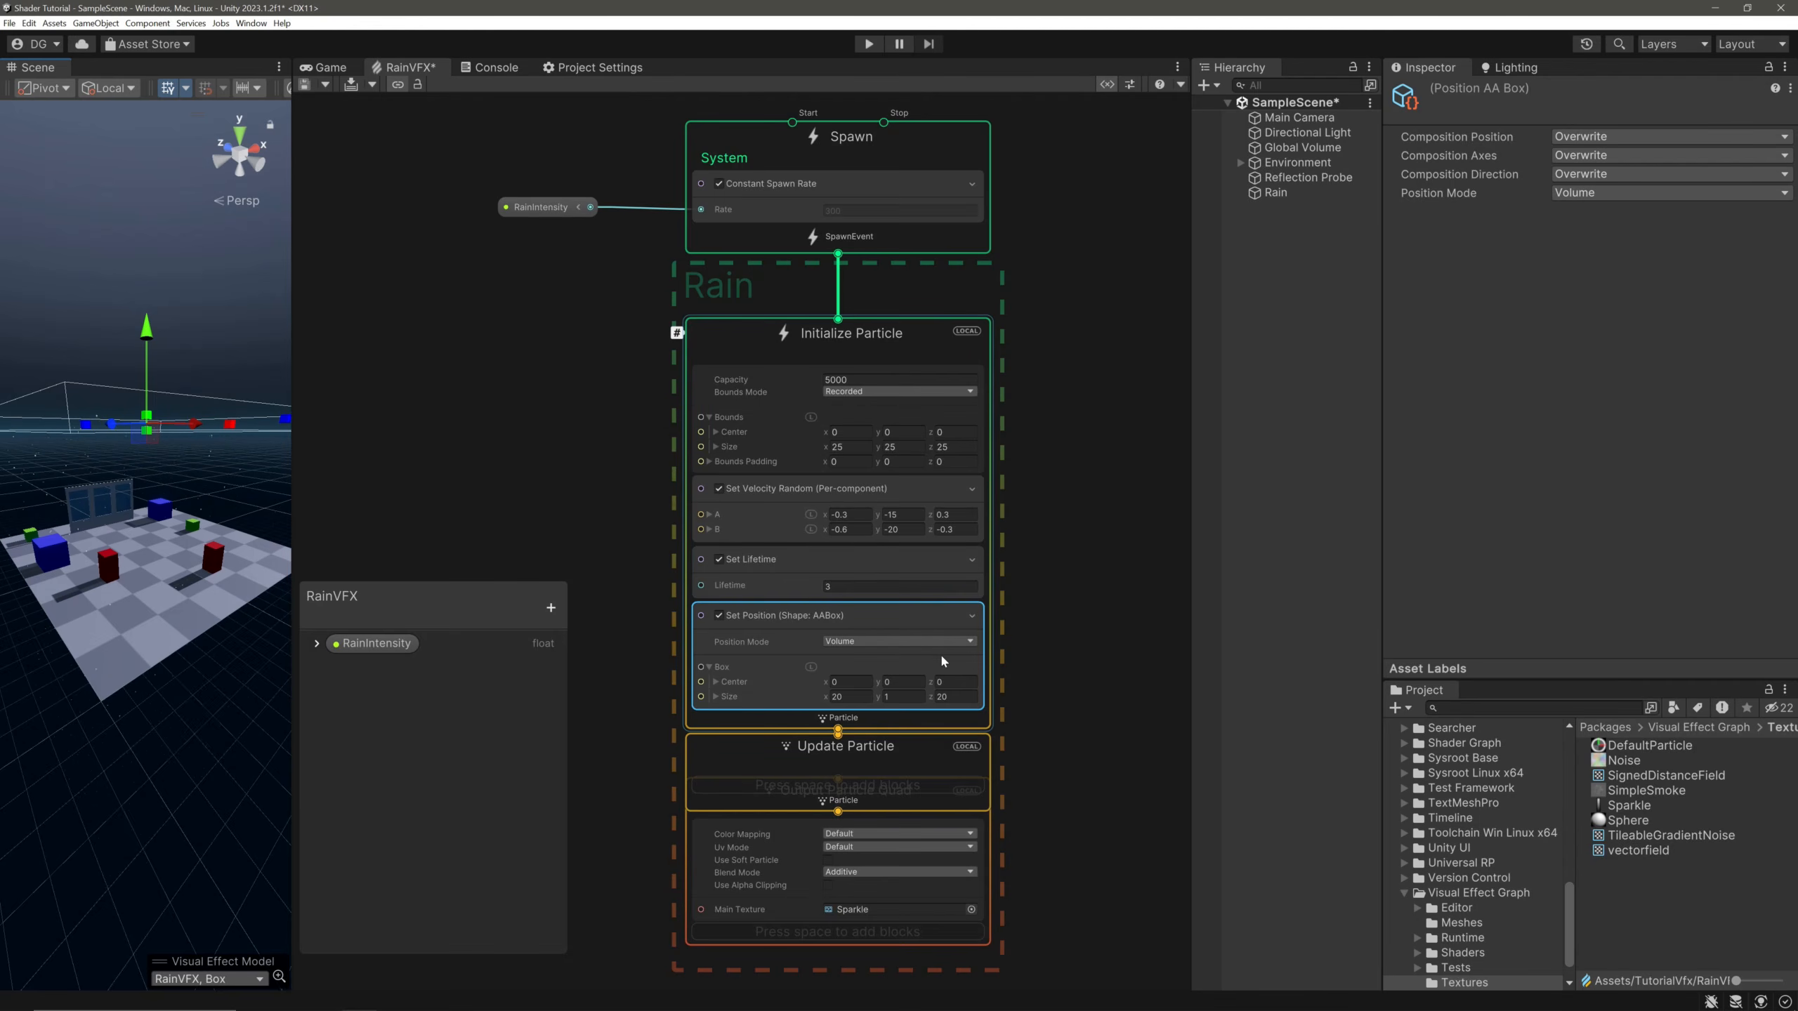
# Move the Update Particle and Output Particle Quad contexts down to free space below Initialize Particle.
pyautogui.moveTo(943, 662); pyautogui.dragTo(928, 333, button='middle')
pyautogui.moveTo(594, 442); pyautogui.dragTo(849, 524)
pyautogui.moveTo(896, 406); pyautogui.dragTo(896, 550)
pyautogui.click(900, 496)
pyautogui.moveTo(905, 628); pyautogui.dragTo(904, 710)
pyautogui.click(889, 439)
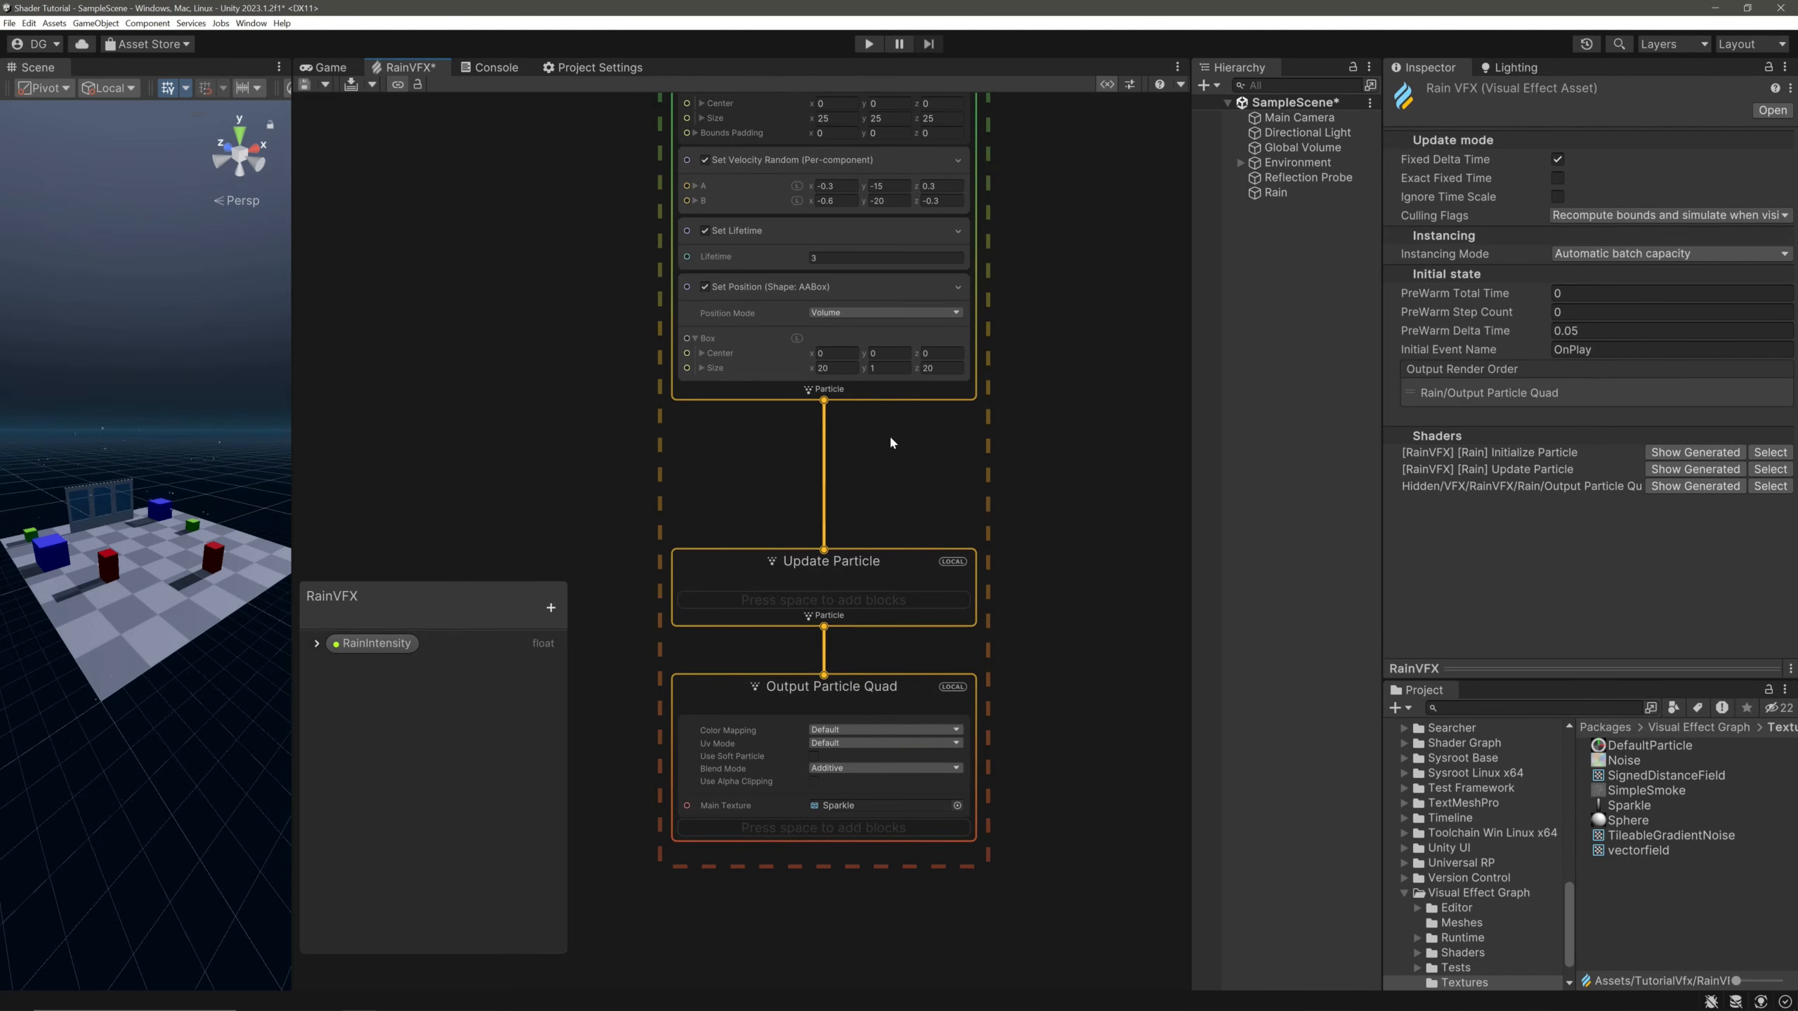
# Add a Set Angle block to the Initialize Particle context and set its z angle to 180.
pyautogui.click(767, 388)
pyautogui.press('space')
pyautogui.write('set ang')
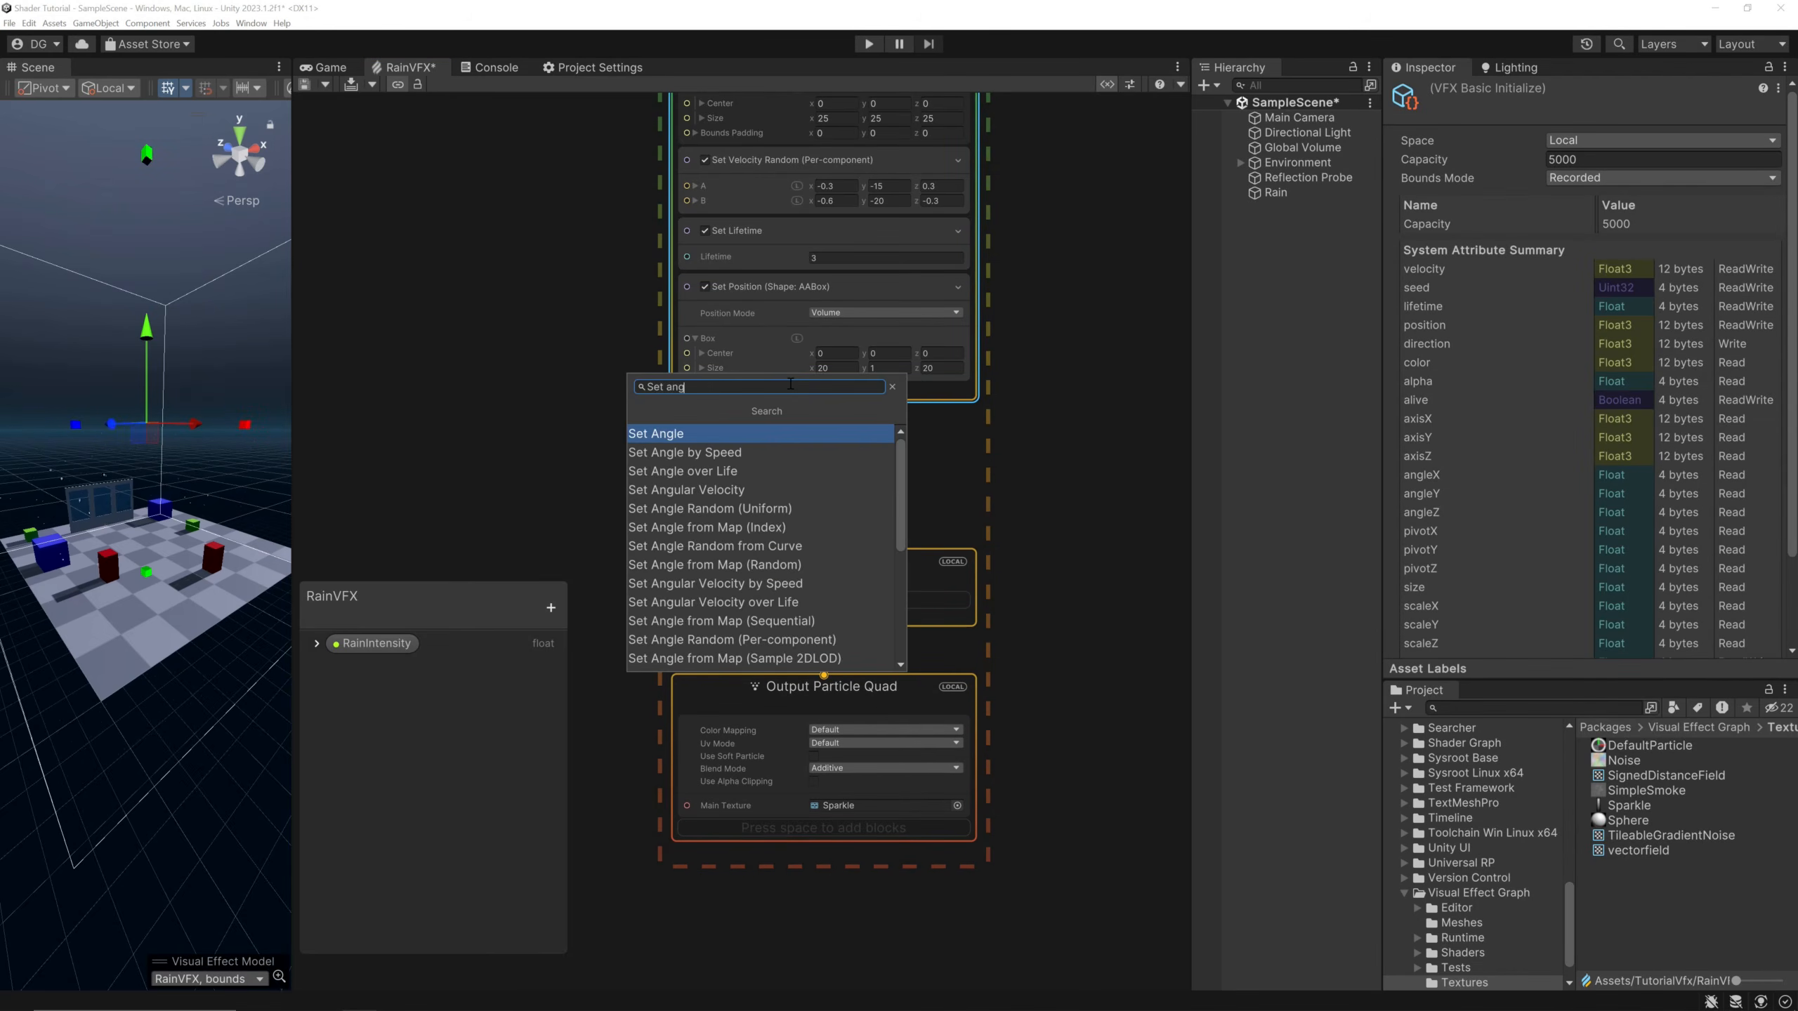
pyautogui.press('Return')
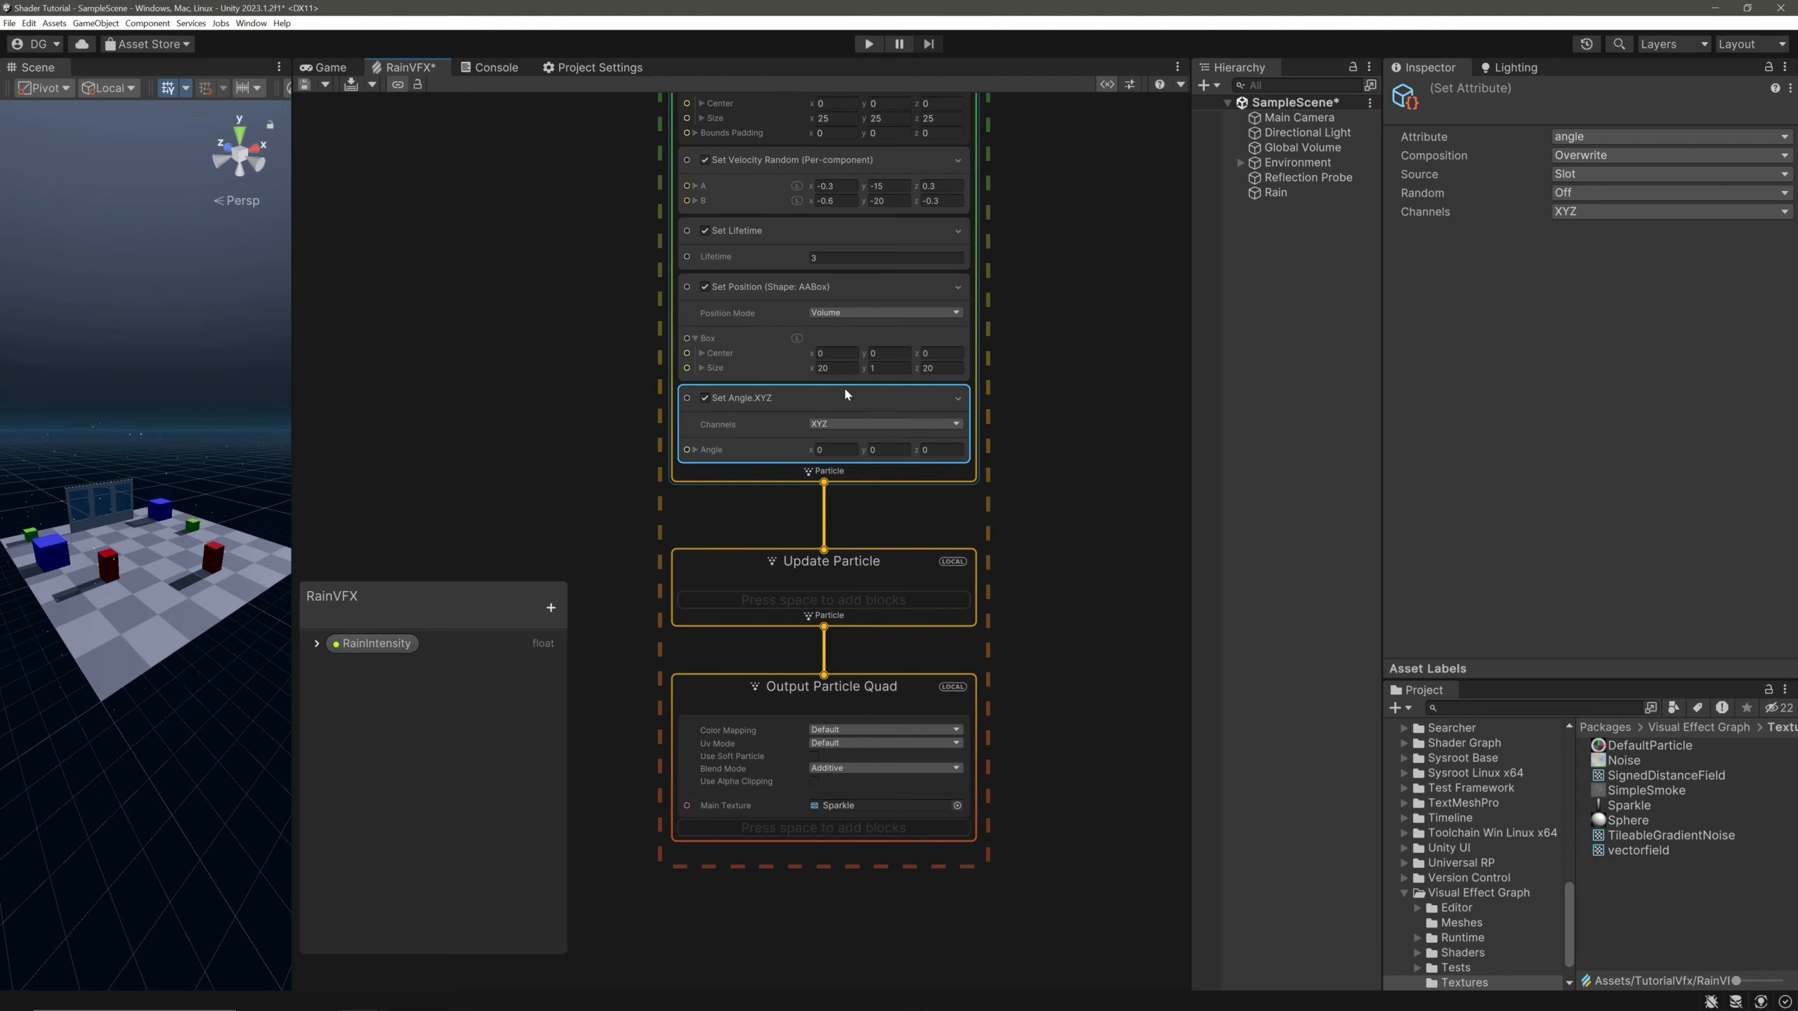
pyautogui.click(943, 451)
pyautogui.write('180')
# Add a Set Scale block below the angle block and set its x and z scale to 0.1.
pyautogui.click(791, 477)
pyautogui.press('space')
pyautogui.write('size')
pyautogui.click(770, 530)
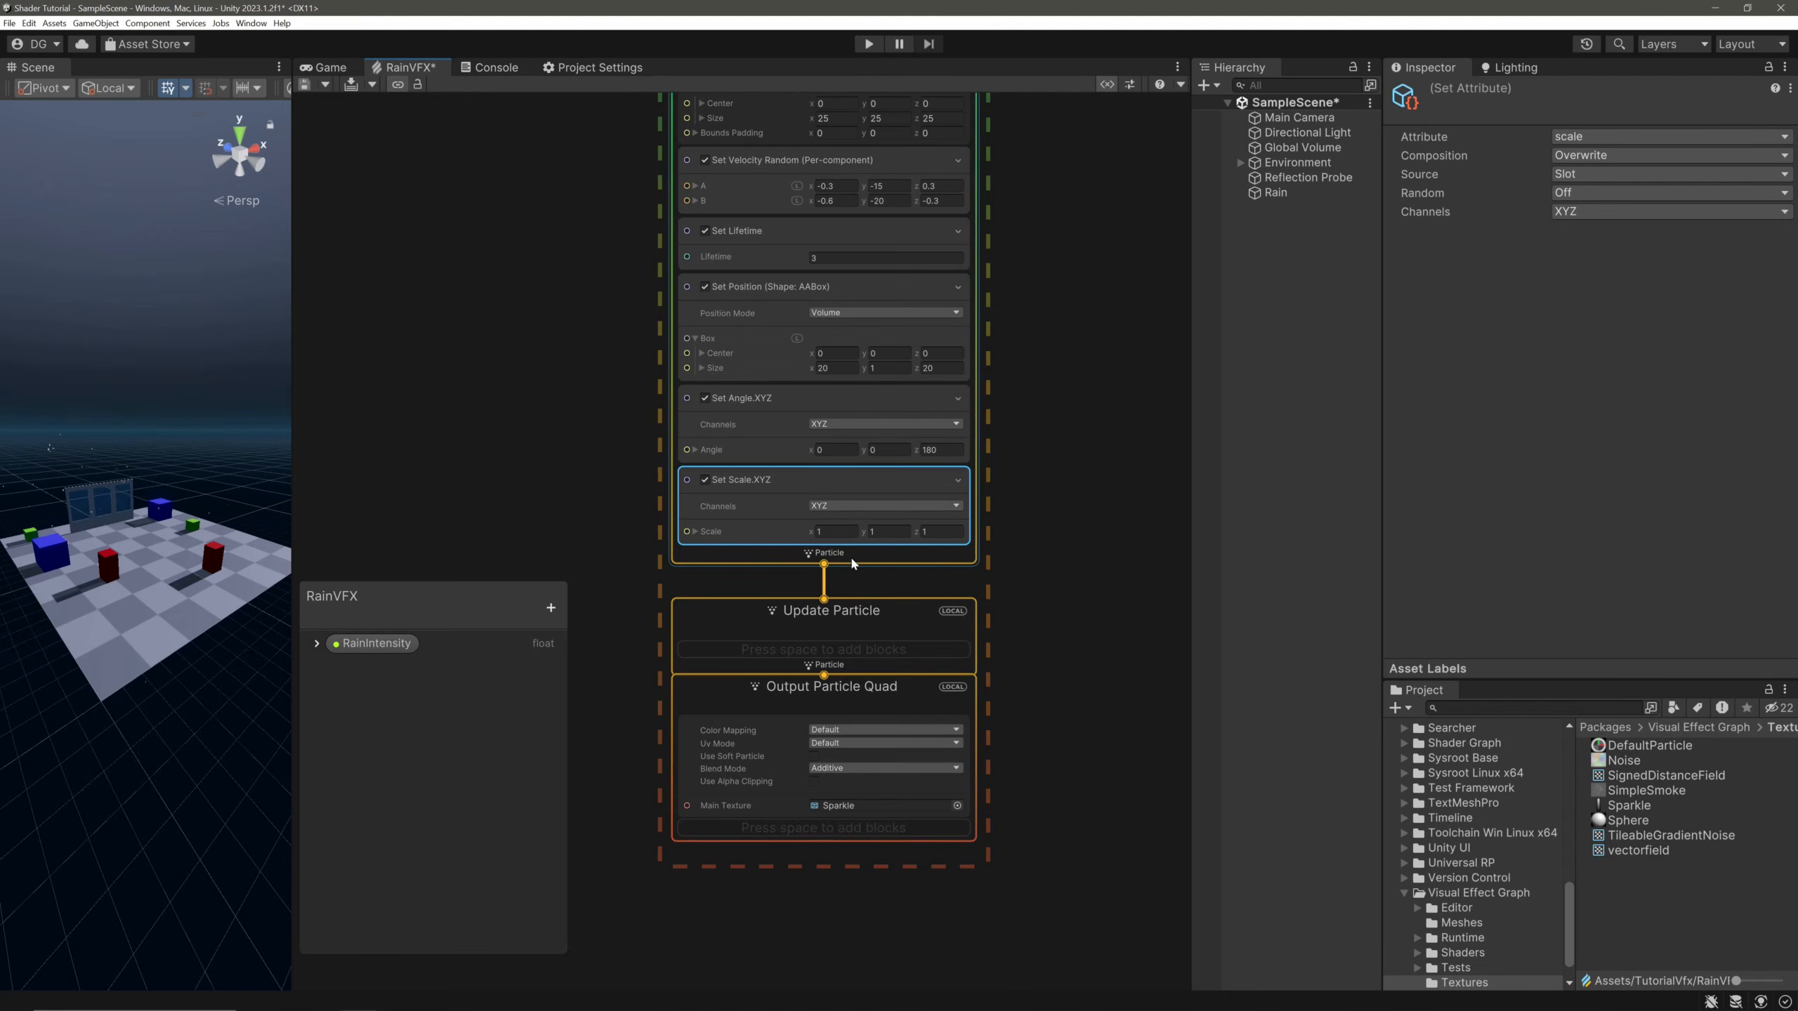
pyautogui.click(836, 533)
pyautogui.write('0.1')
pyautogui.press('Tab')
pyautogui.press('Tab')
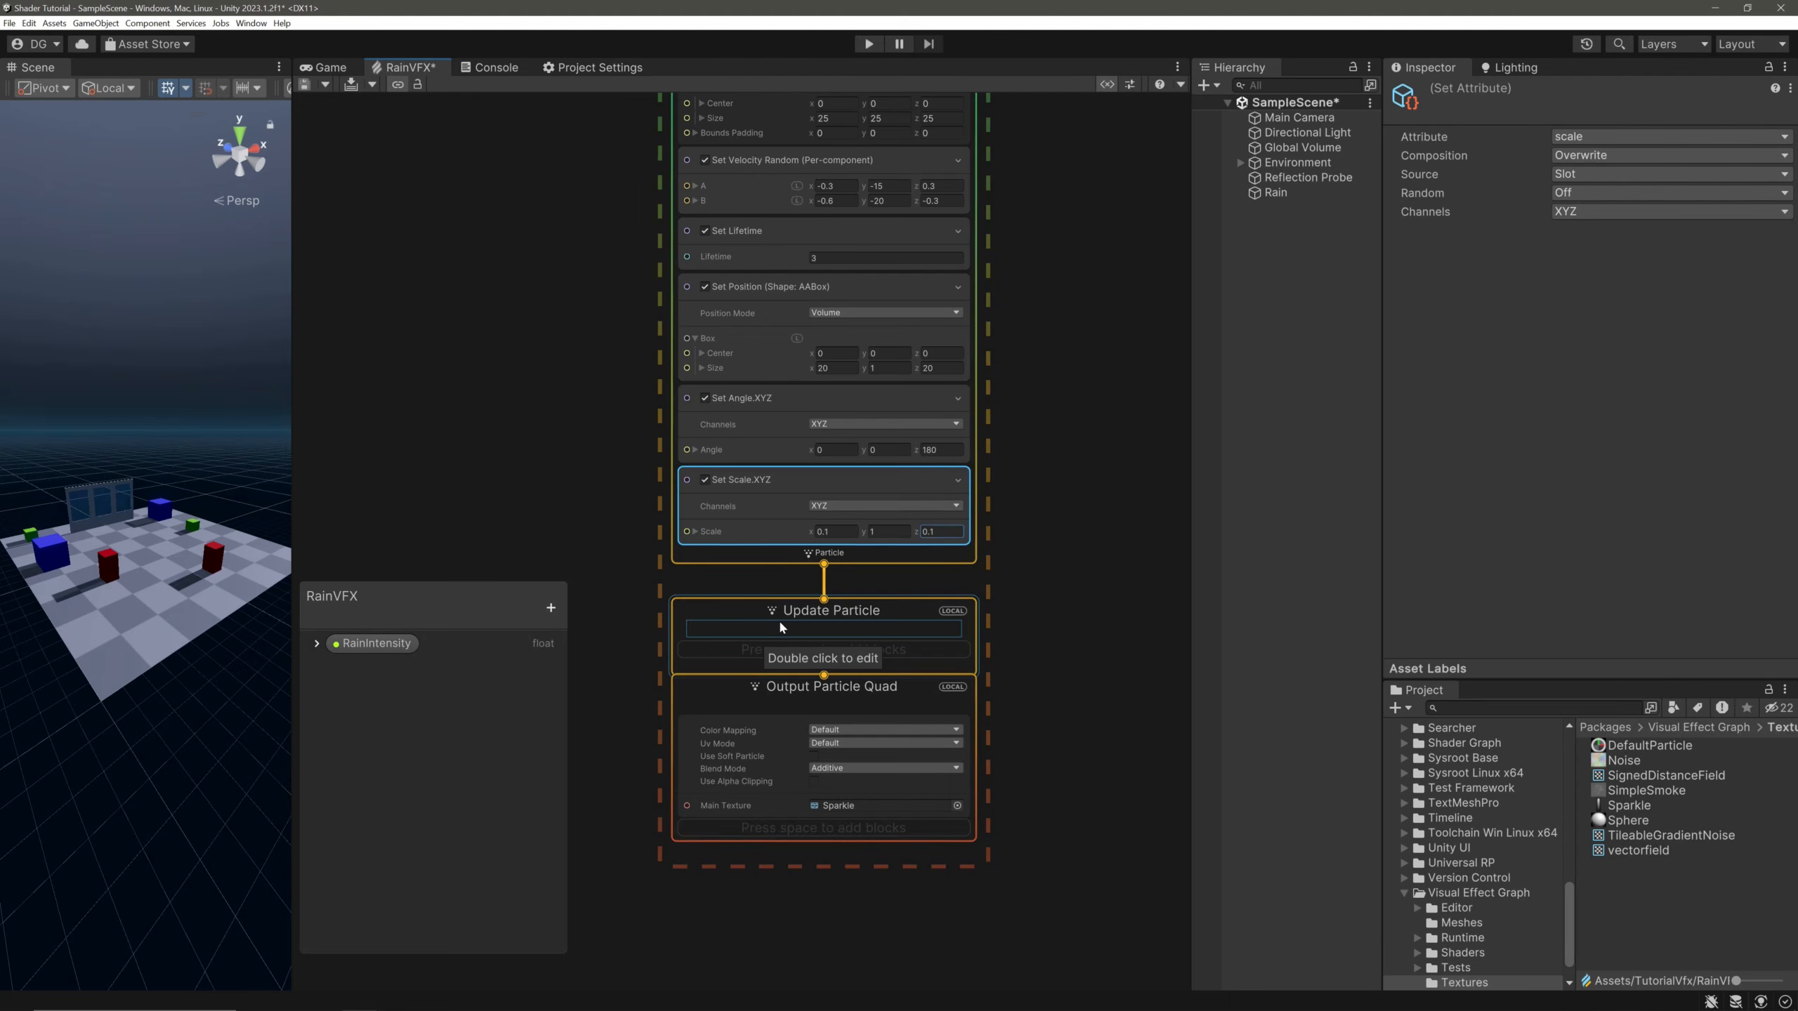
# Try deleting the Update Particle context and linking Initialize Particle directly to Output Particle Quad.
pyautogui.click(882, 602)
pyautogui.press('Delete')
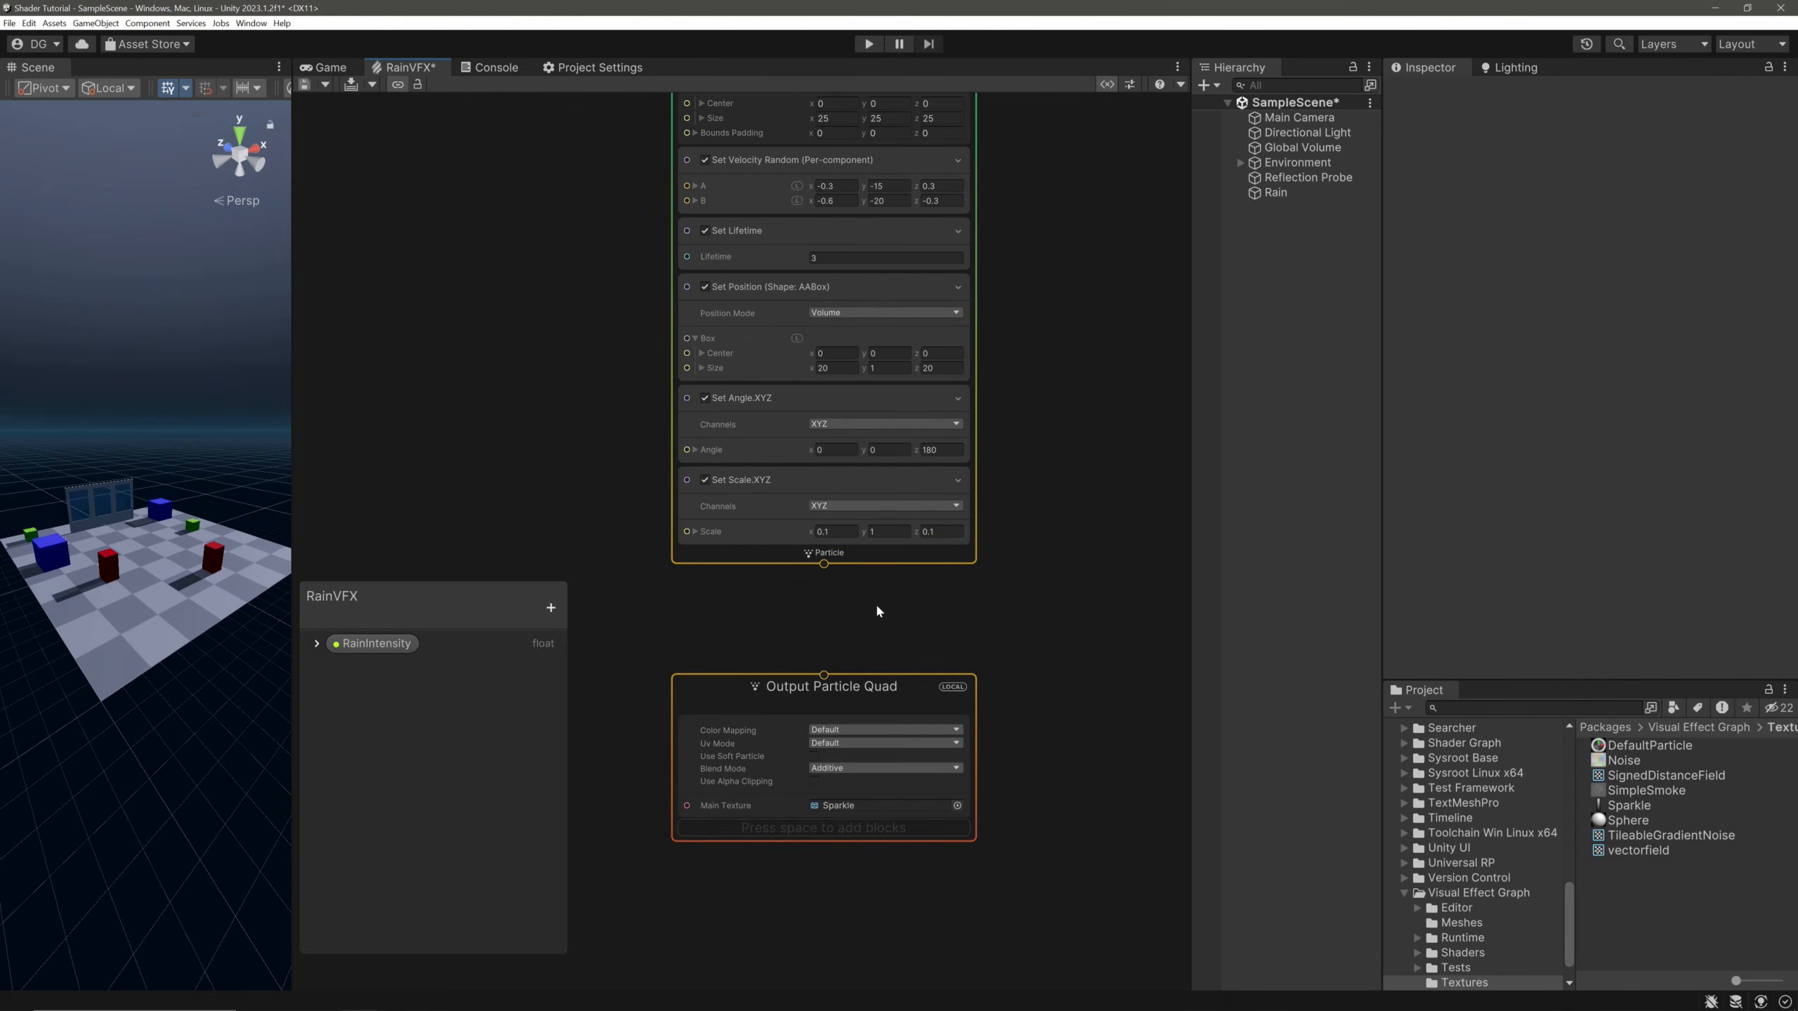
pyautogui.moveTo(822, 567); pyautogui.dragTo(825, 680)
pyautogui.scroll(5, 154, 368)
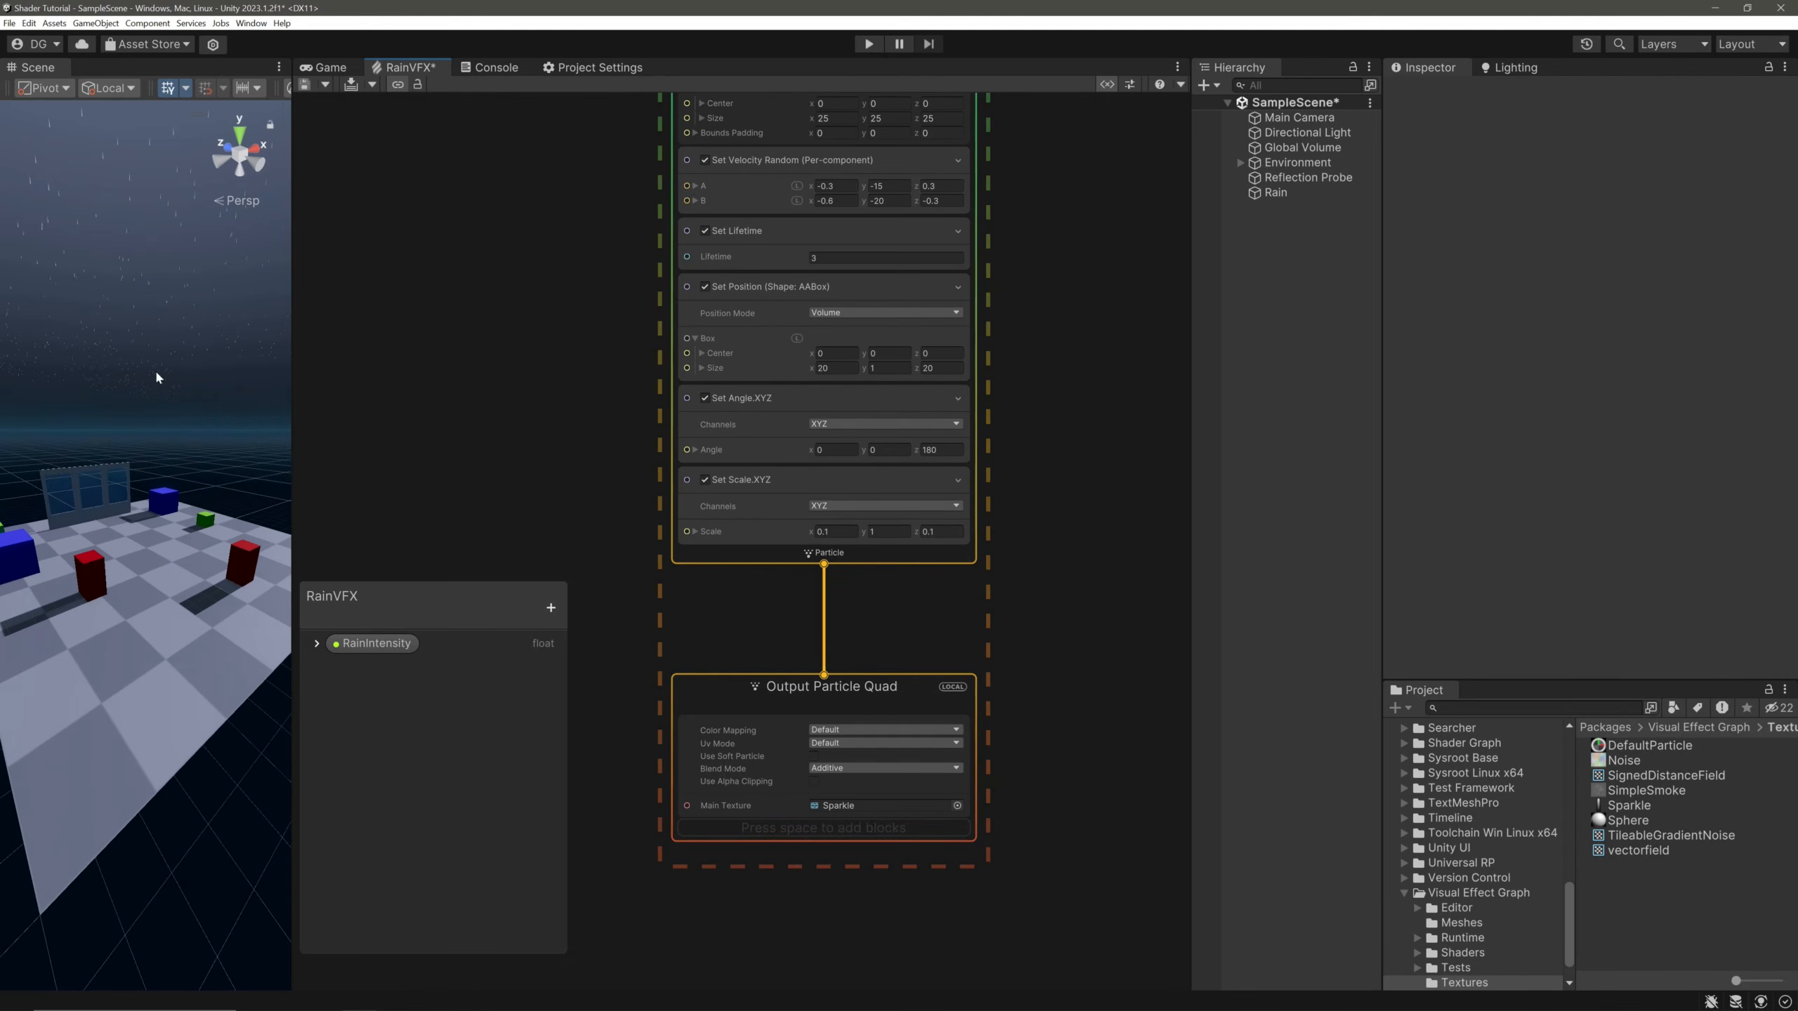
pyautogui.moveTo(180, 342); pyautogui.dragTo(182, 414, button='middle')
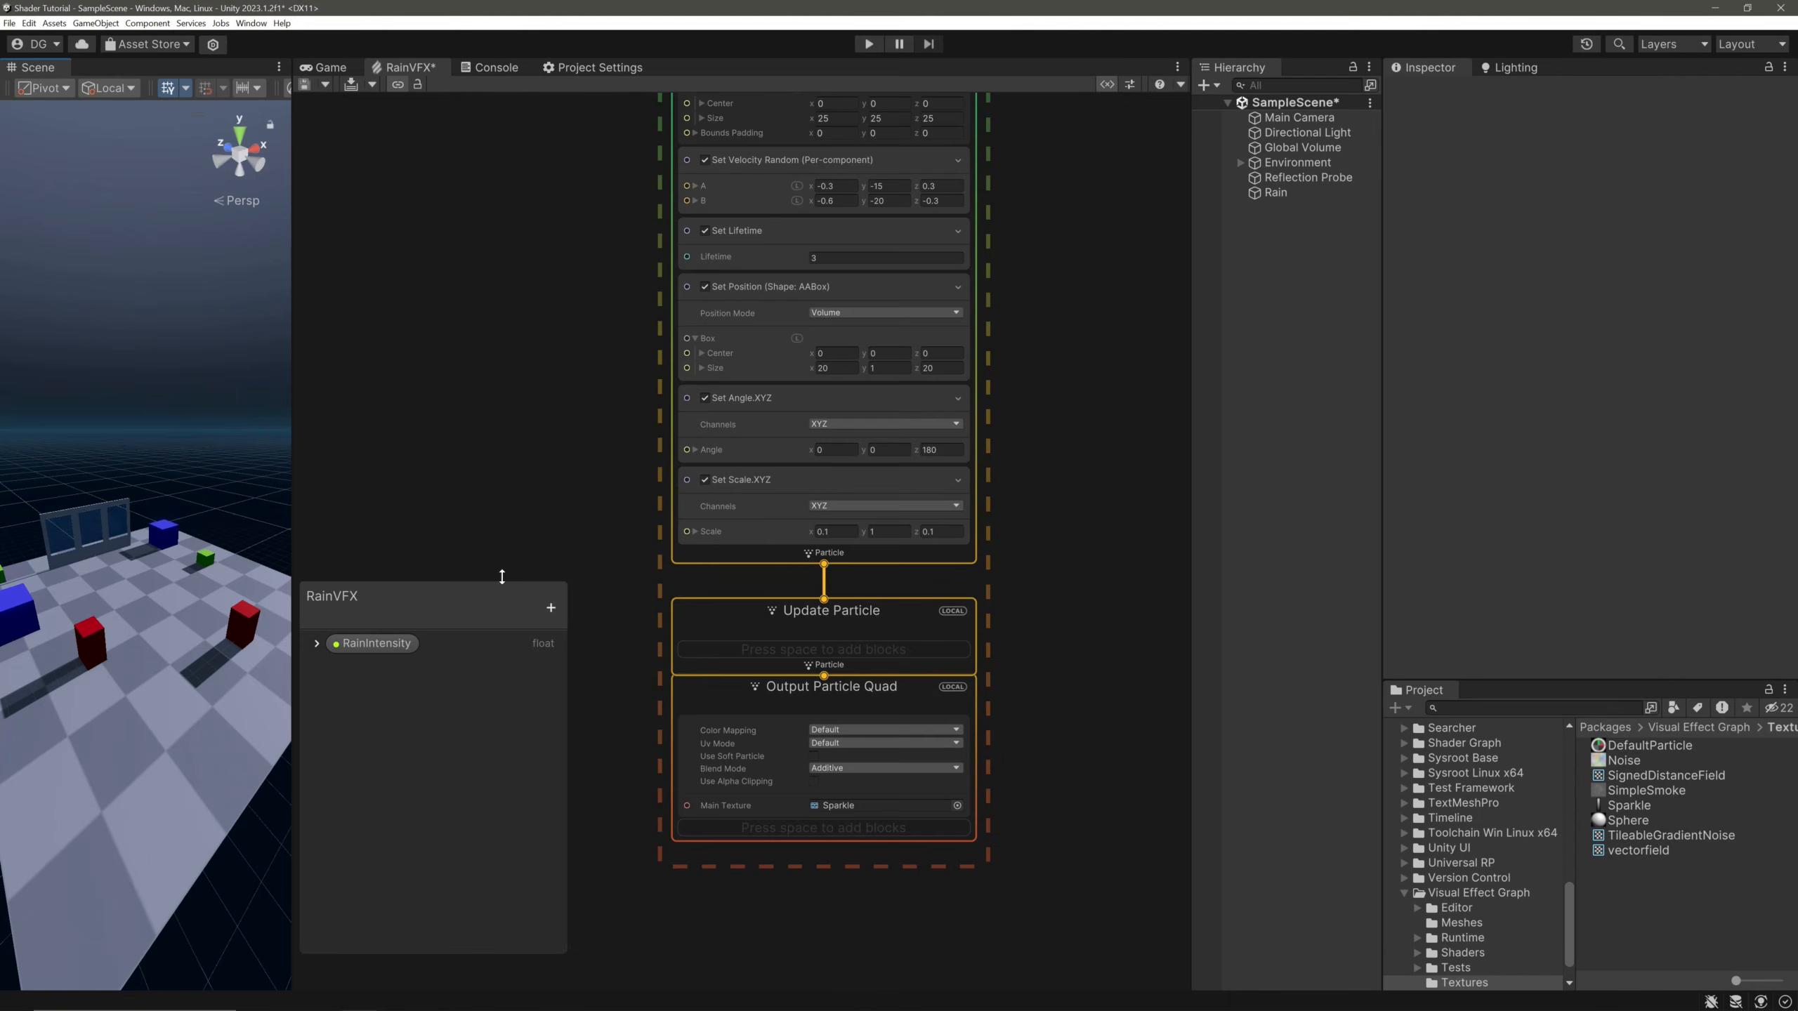
# Move Output Particle Quad clear of the Update Particle context and add a Set Color block to it.
pyautogui.moveTo(598, 559); pyautogui.dragTo(607, 340, button='middle')
pyautogui.moveTo(888, 475)
pyautogui.mouseDown()
pyautogui.moveTo(888, 495)
pyautogui.moveTo(888, 475)
pyautogui.mouseUp()
pyautogui.moveTo(918, 500); pyautogui.dragTo(922, 526)
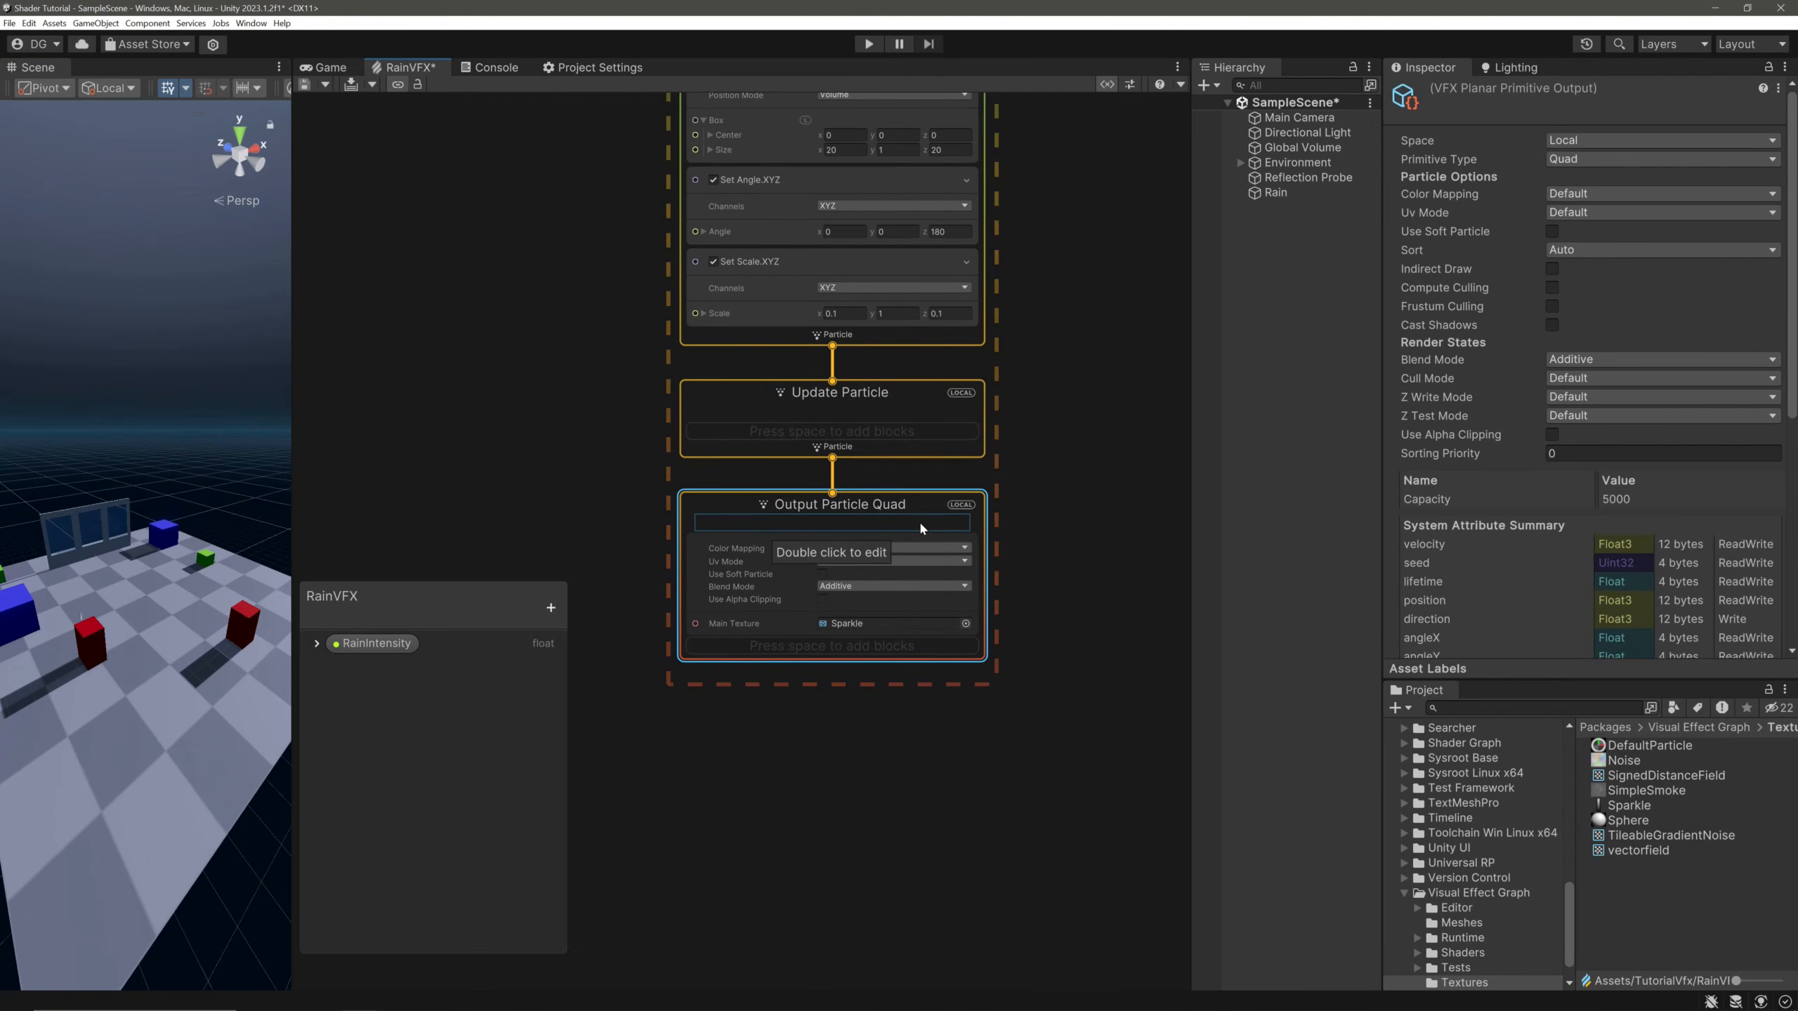
pyautogui.press('space')
pyautogui.write('set color')
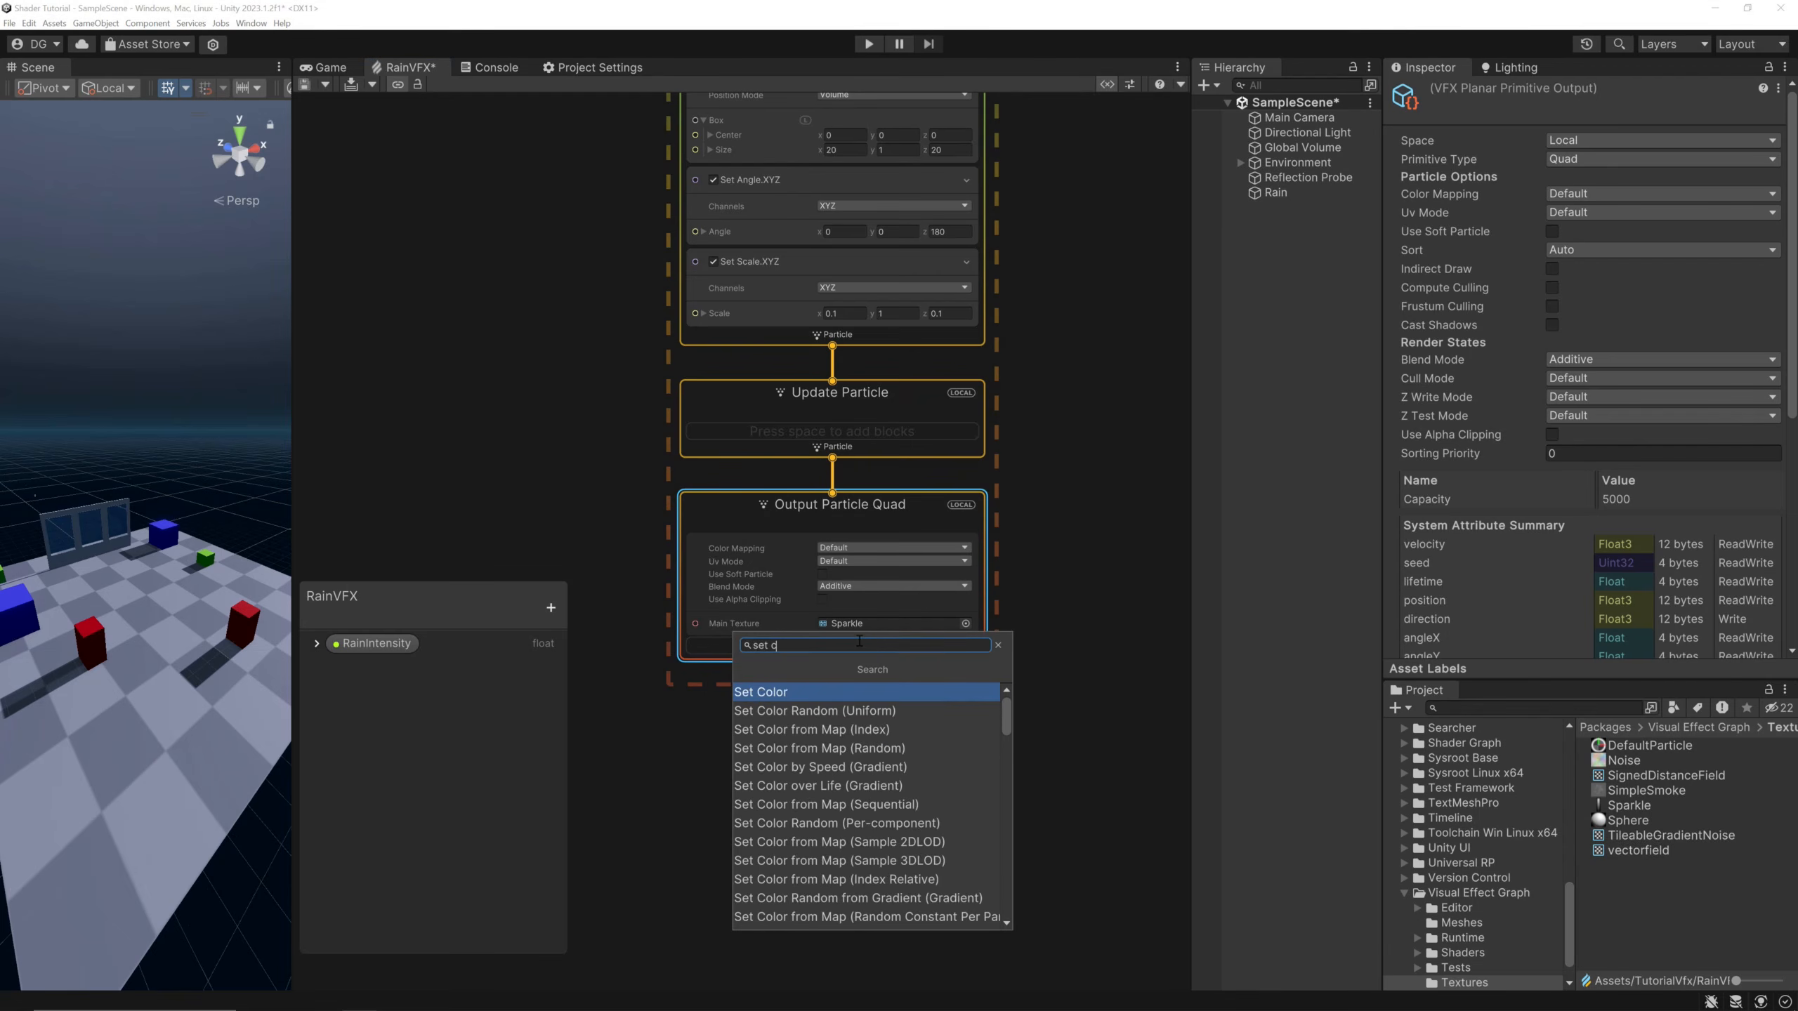
pyautogui.press('Return')
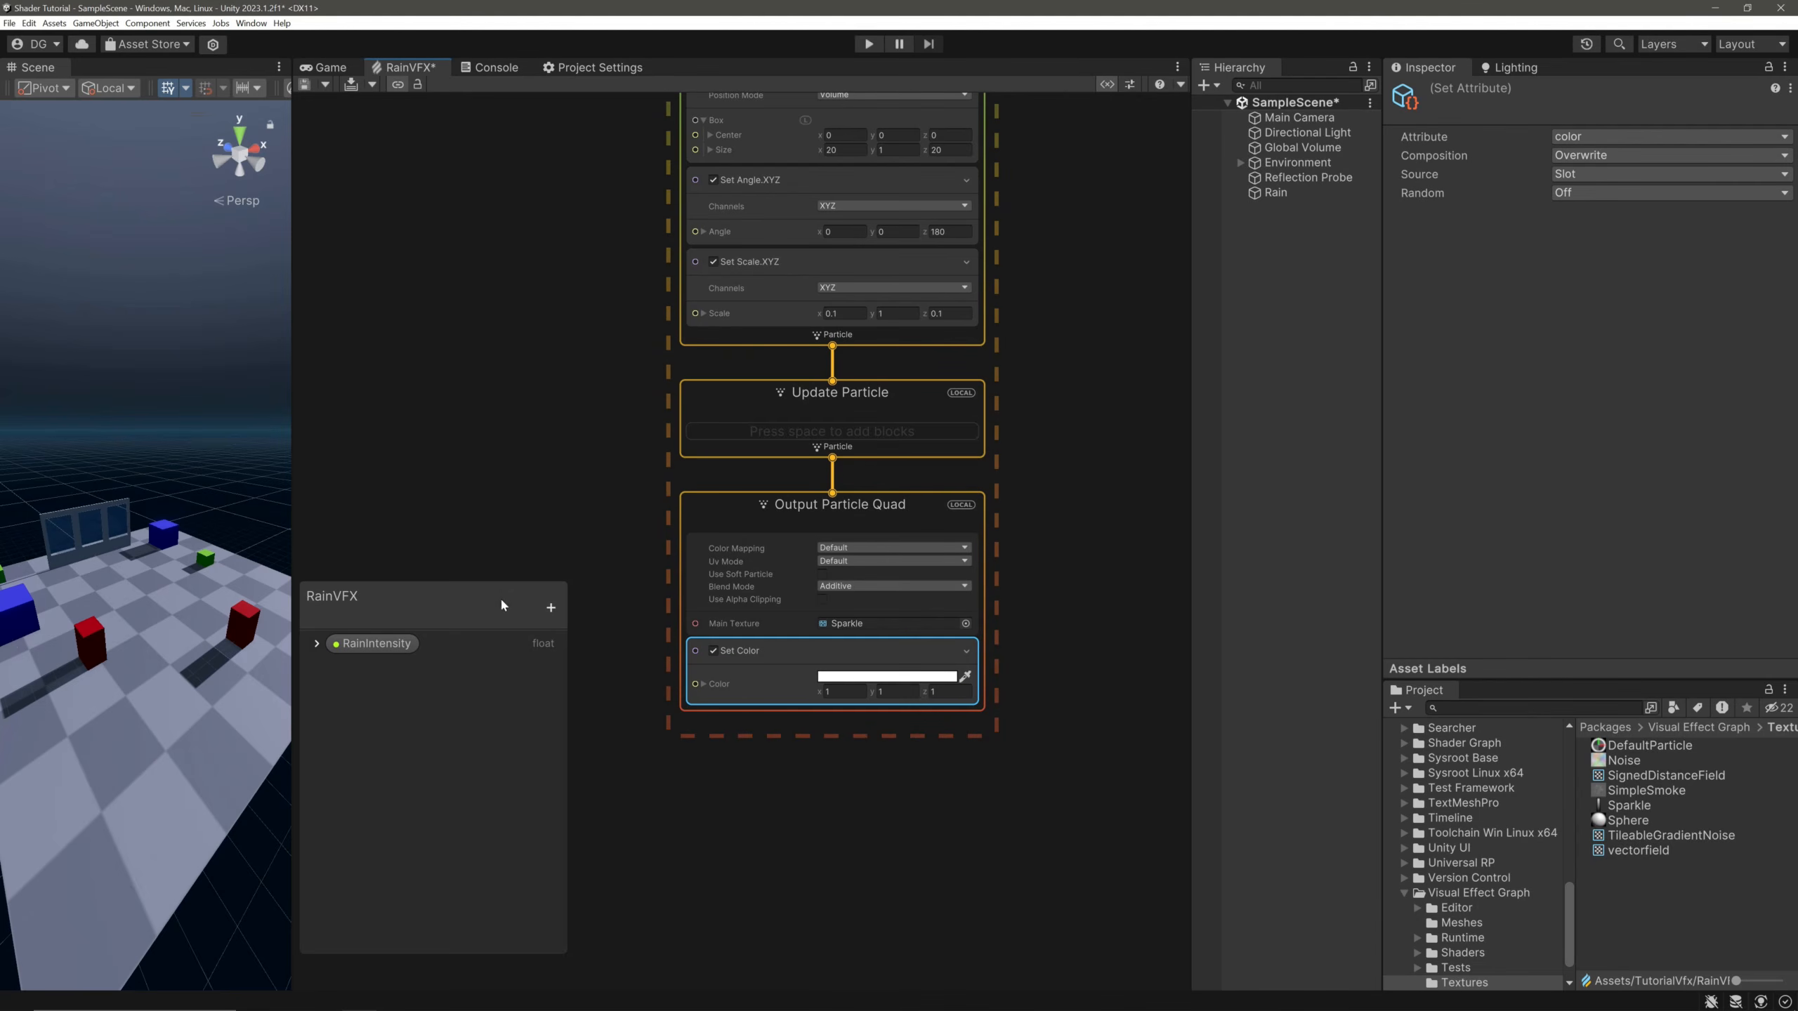
# Add an exposed Color property named dropletColor to the RainVFX blackboard.
pyautogui.click(551, 607)
pyautogui.click(609, 155)
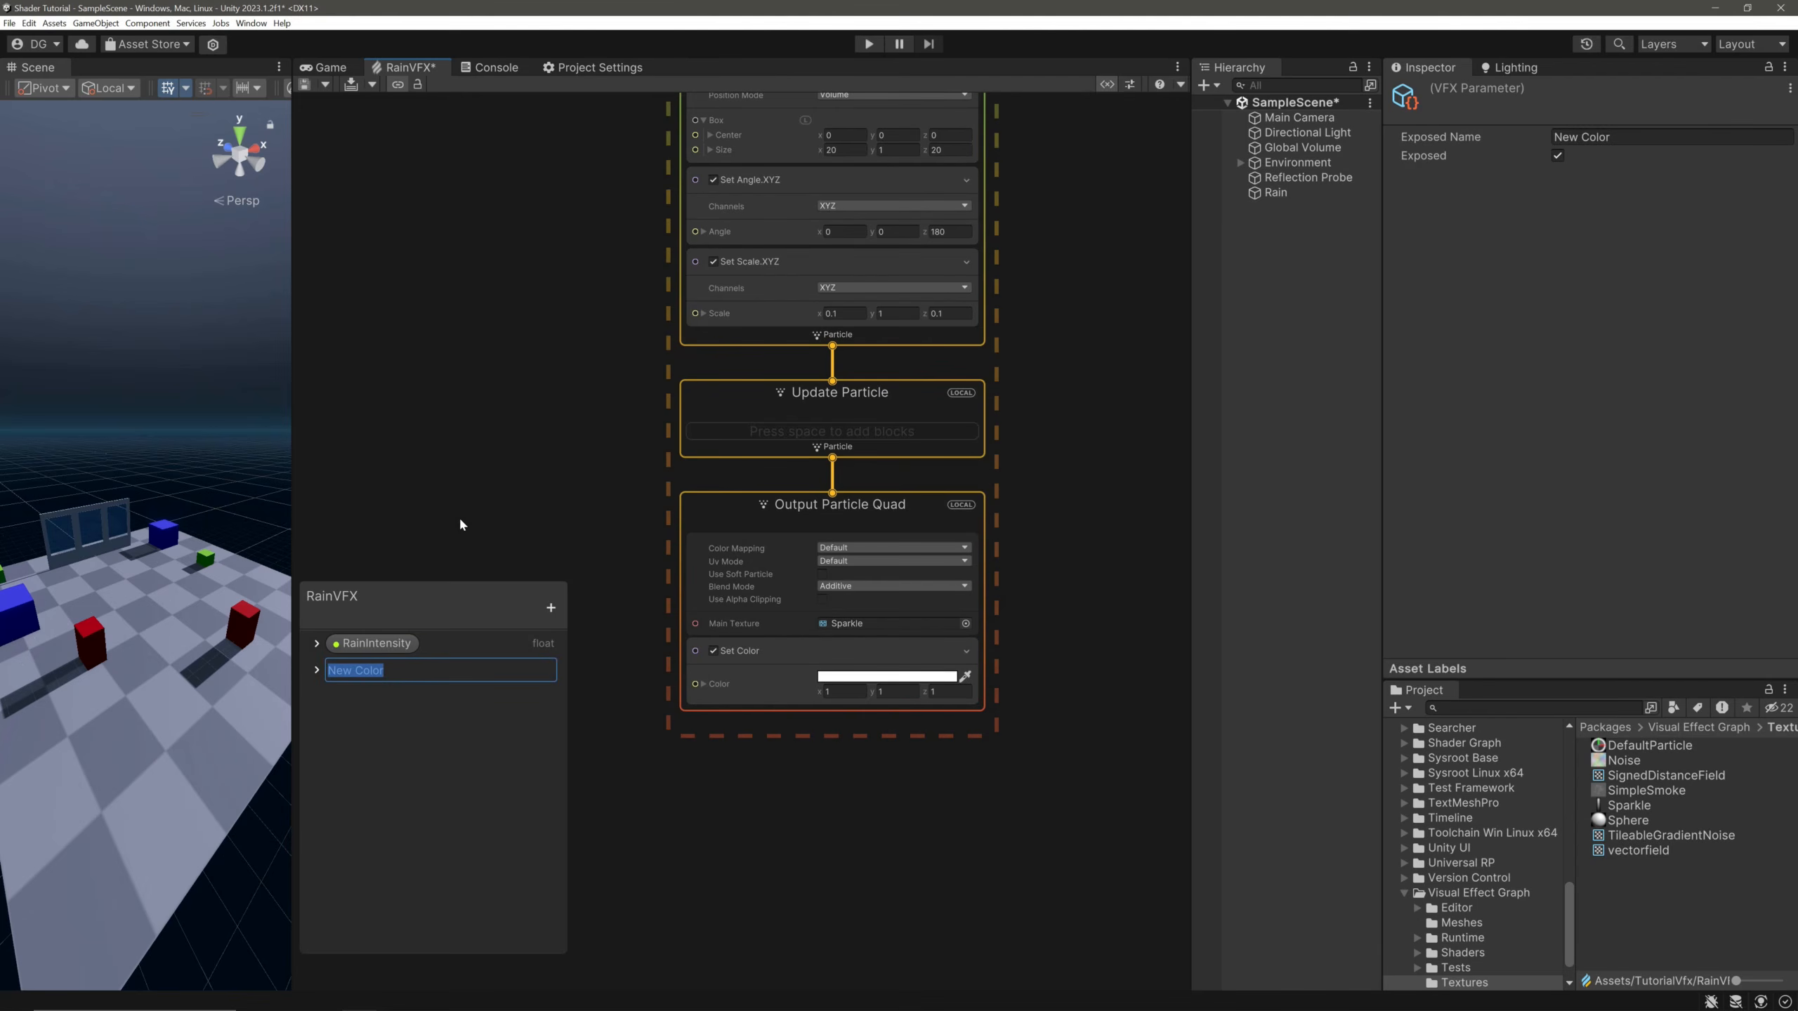
pyautogui.write('dropletColor')
pyautogui.press('Return')
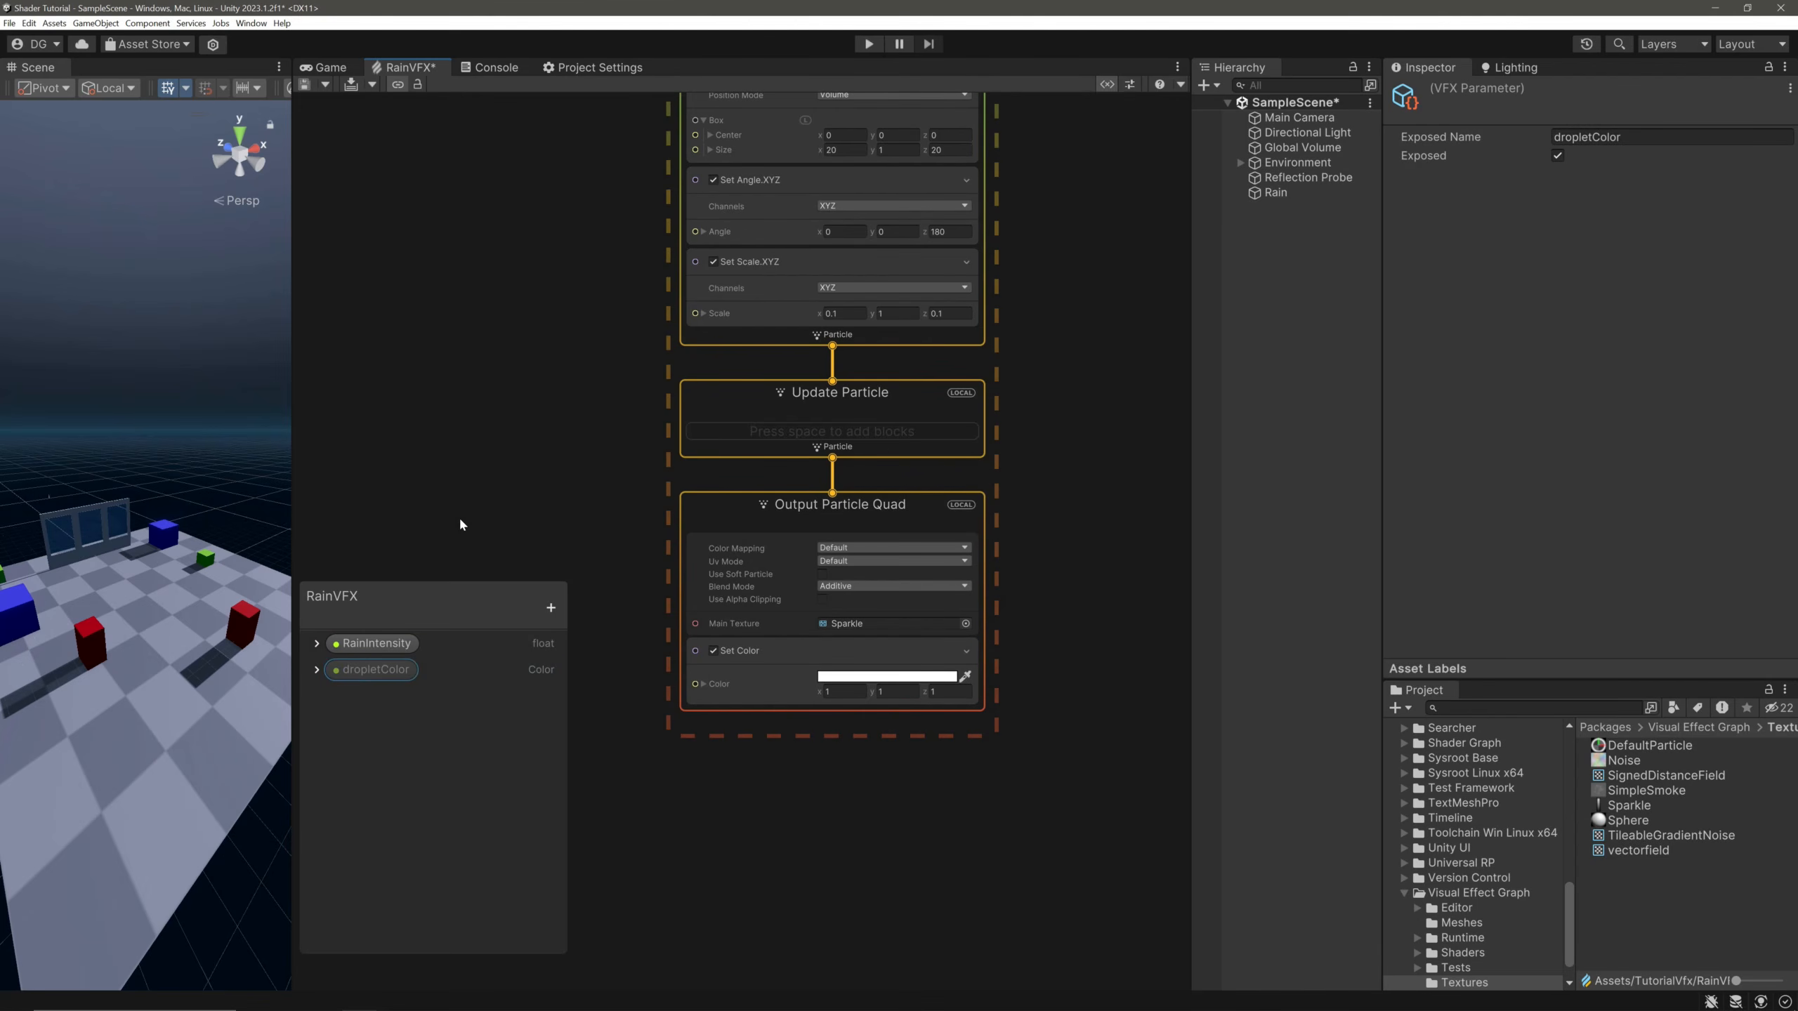
# Set dropletColor's value to a light blue HDR color with its intensity raised by 1.
pyautogui.click(316, 669)
pyautogui.click(432, 704)
pyautogui.click(480, 710)
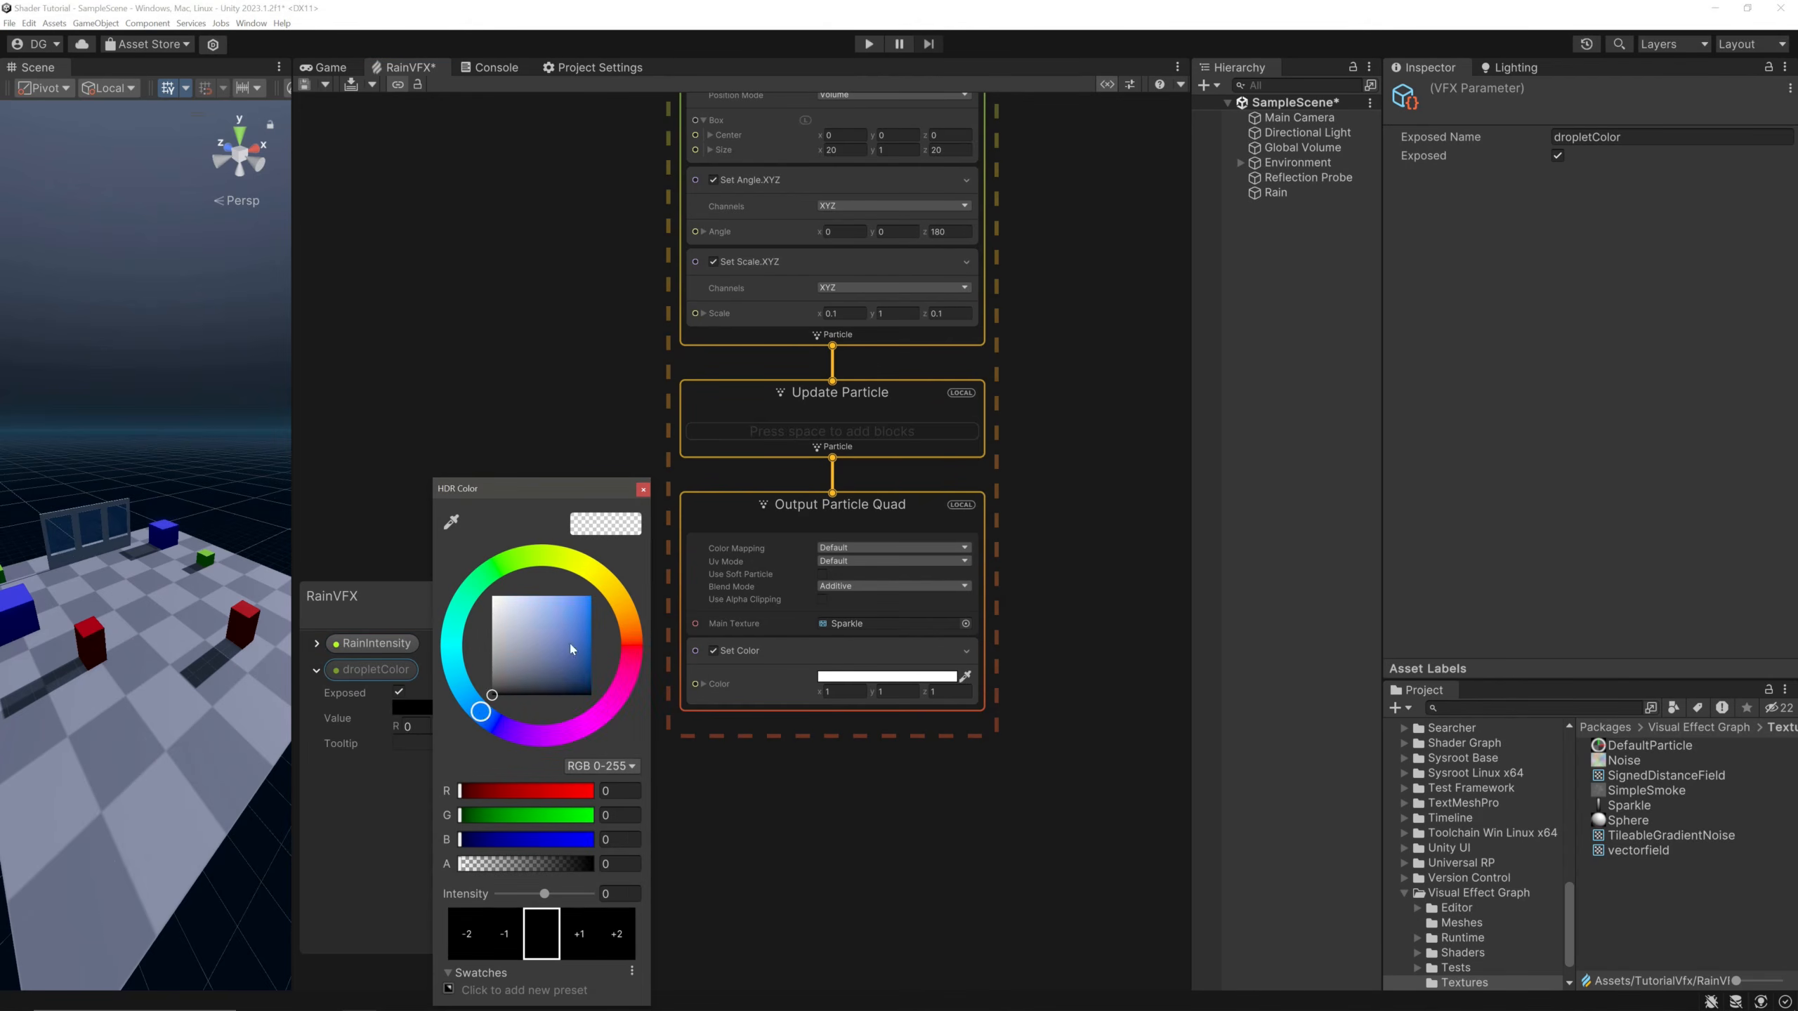
pyautogui.click(587, 934)
pyautogui.click(643, 490)
# Place a dropletColor node beside Output Particle Quad and connect it to the Set Color block's Color input.
pyautogui.moveTo(377, 668); pyautogui.dragTo(585, 648)
pyautogui.moveTo(622, 805); pyautogui.dragTo(705, 768, button='middle')
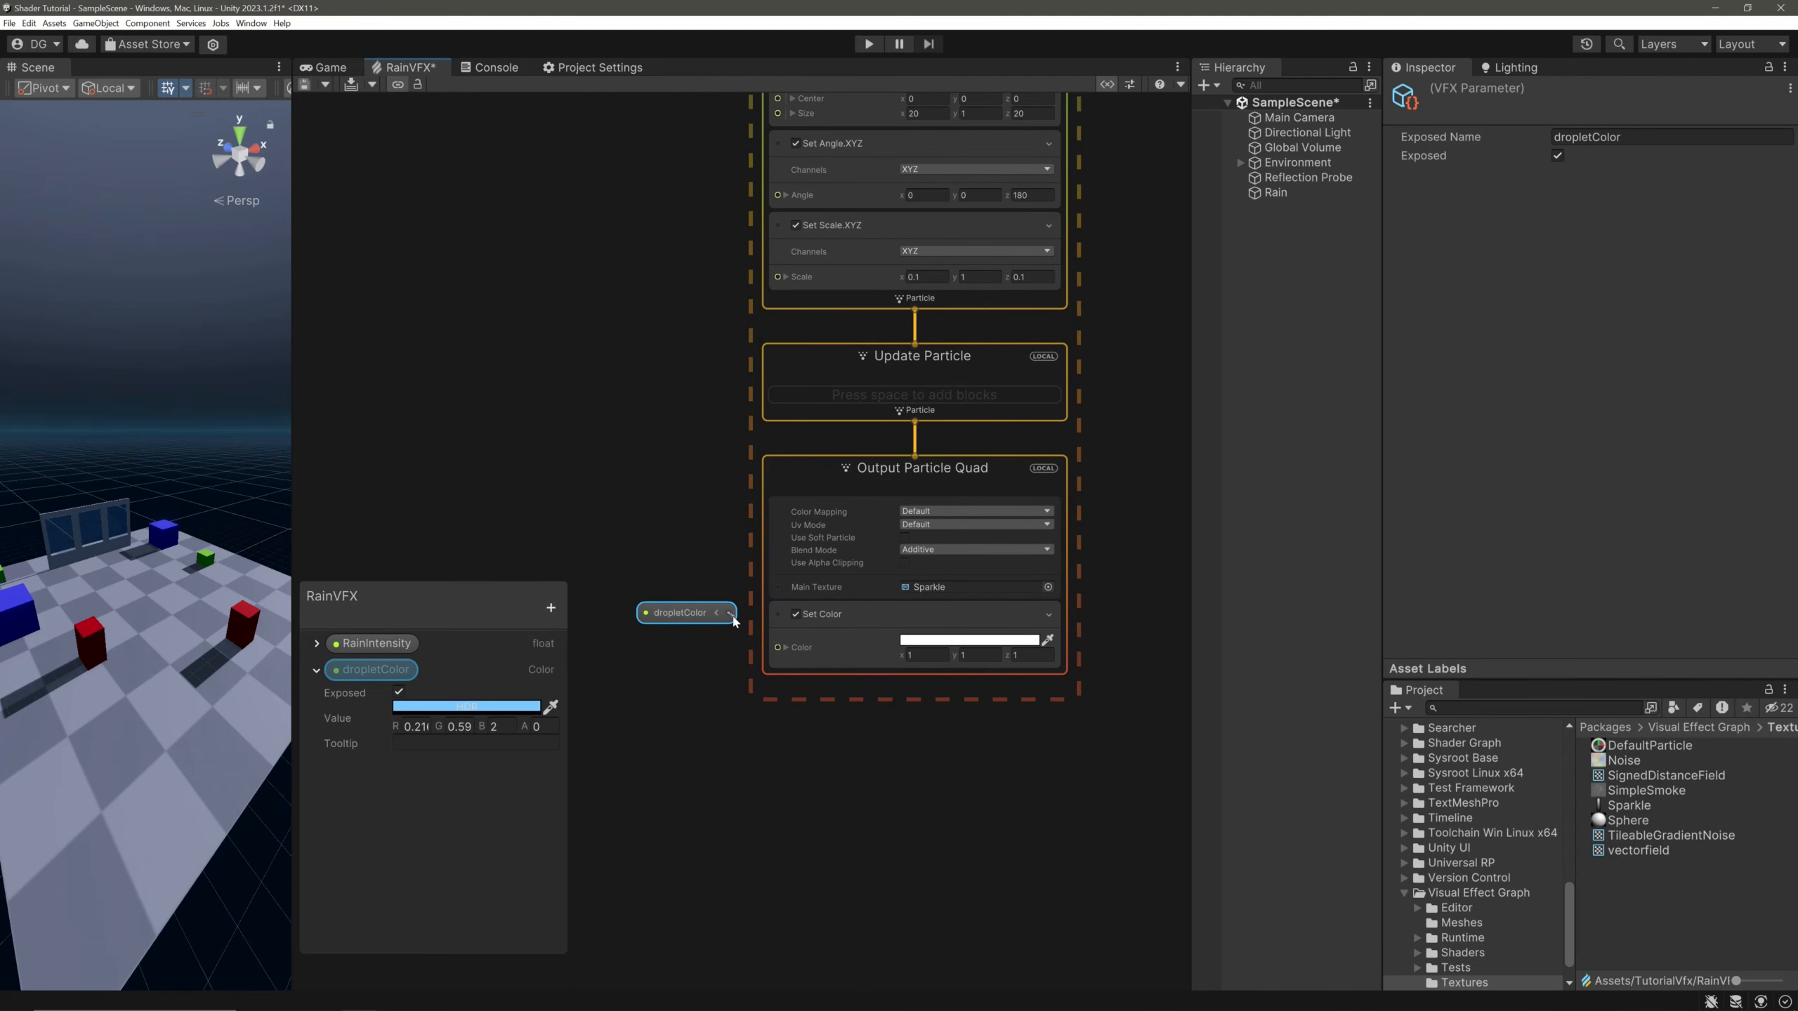
pyautogui.moveTo(731, 614); pyautogui.dragTo(685, 652)
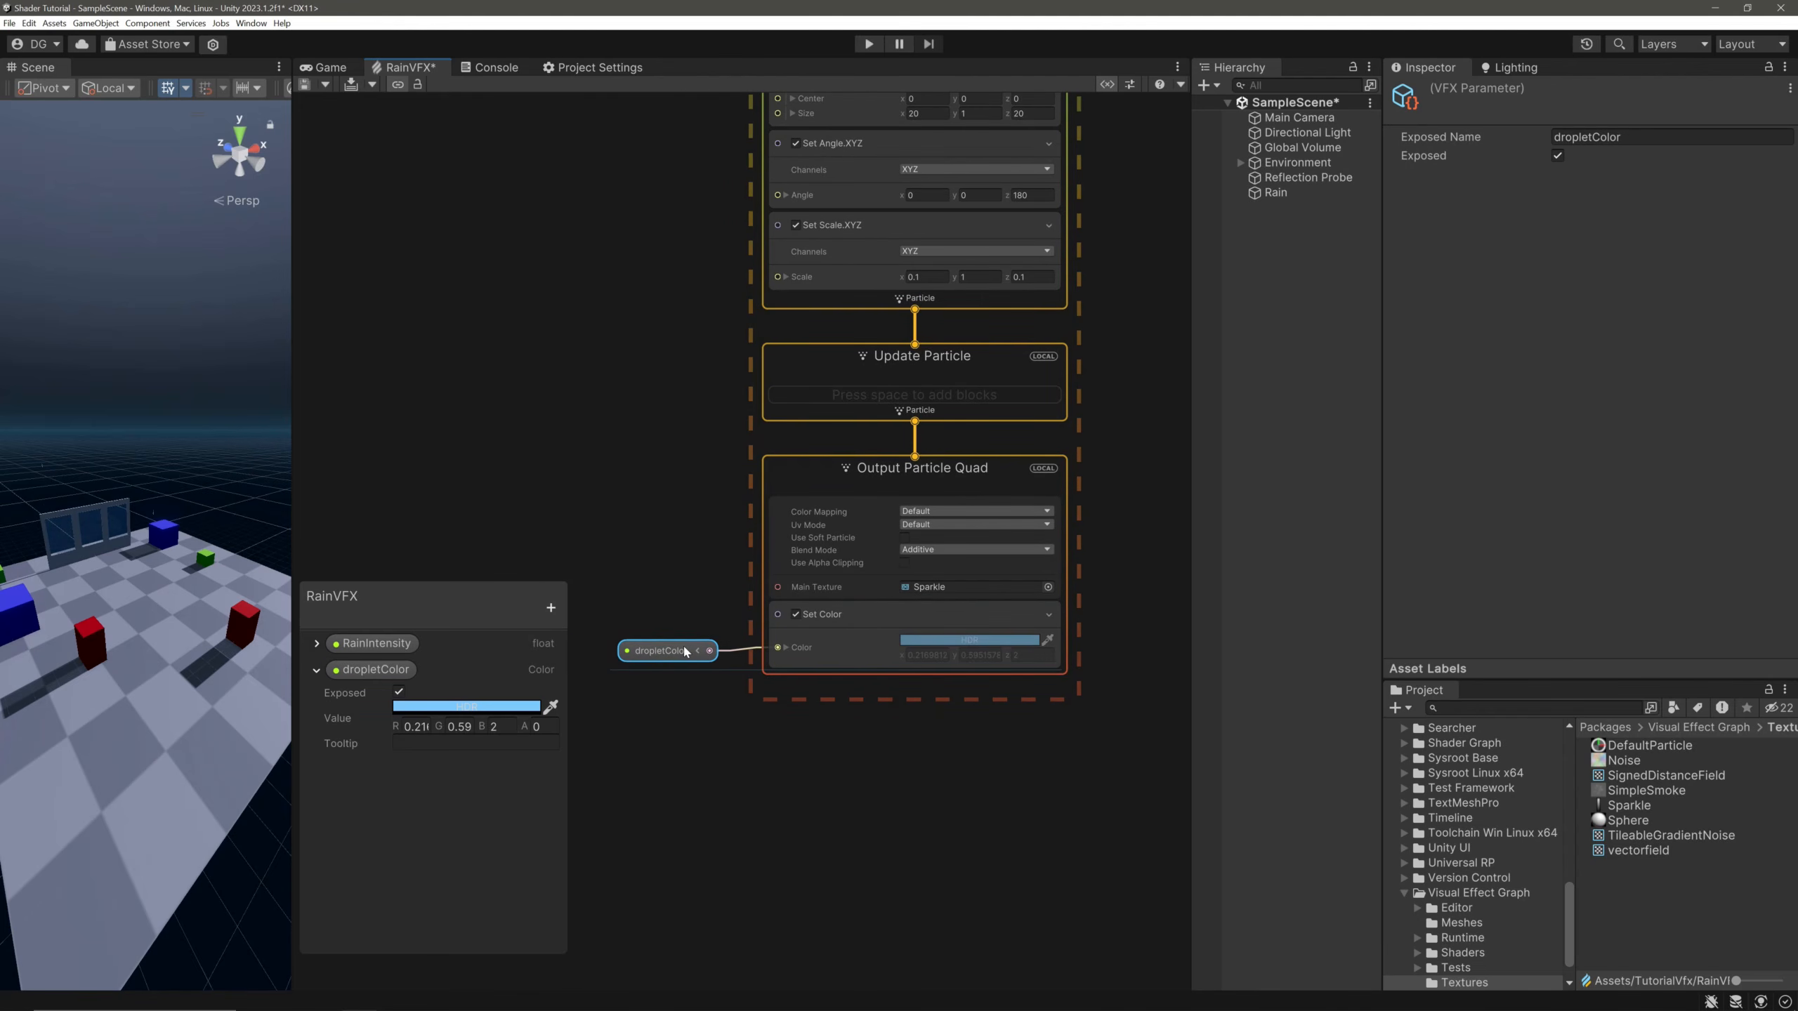
pyautogui.click(891, 697)
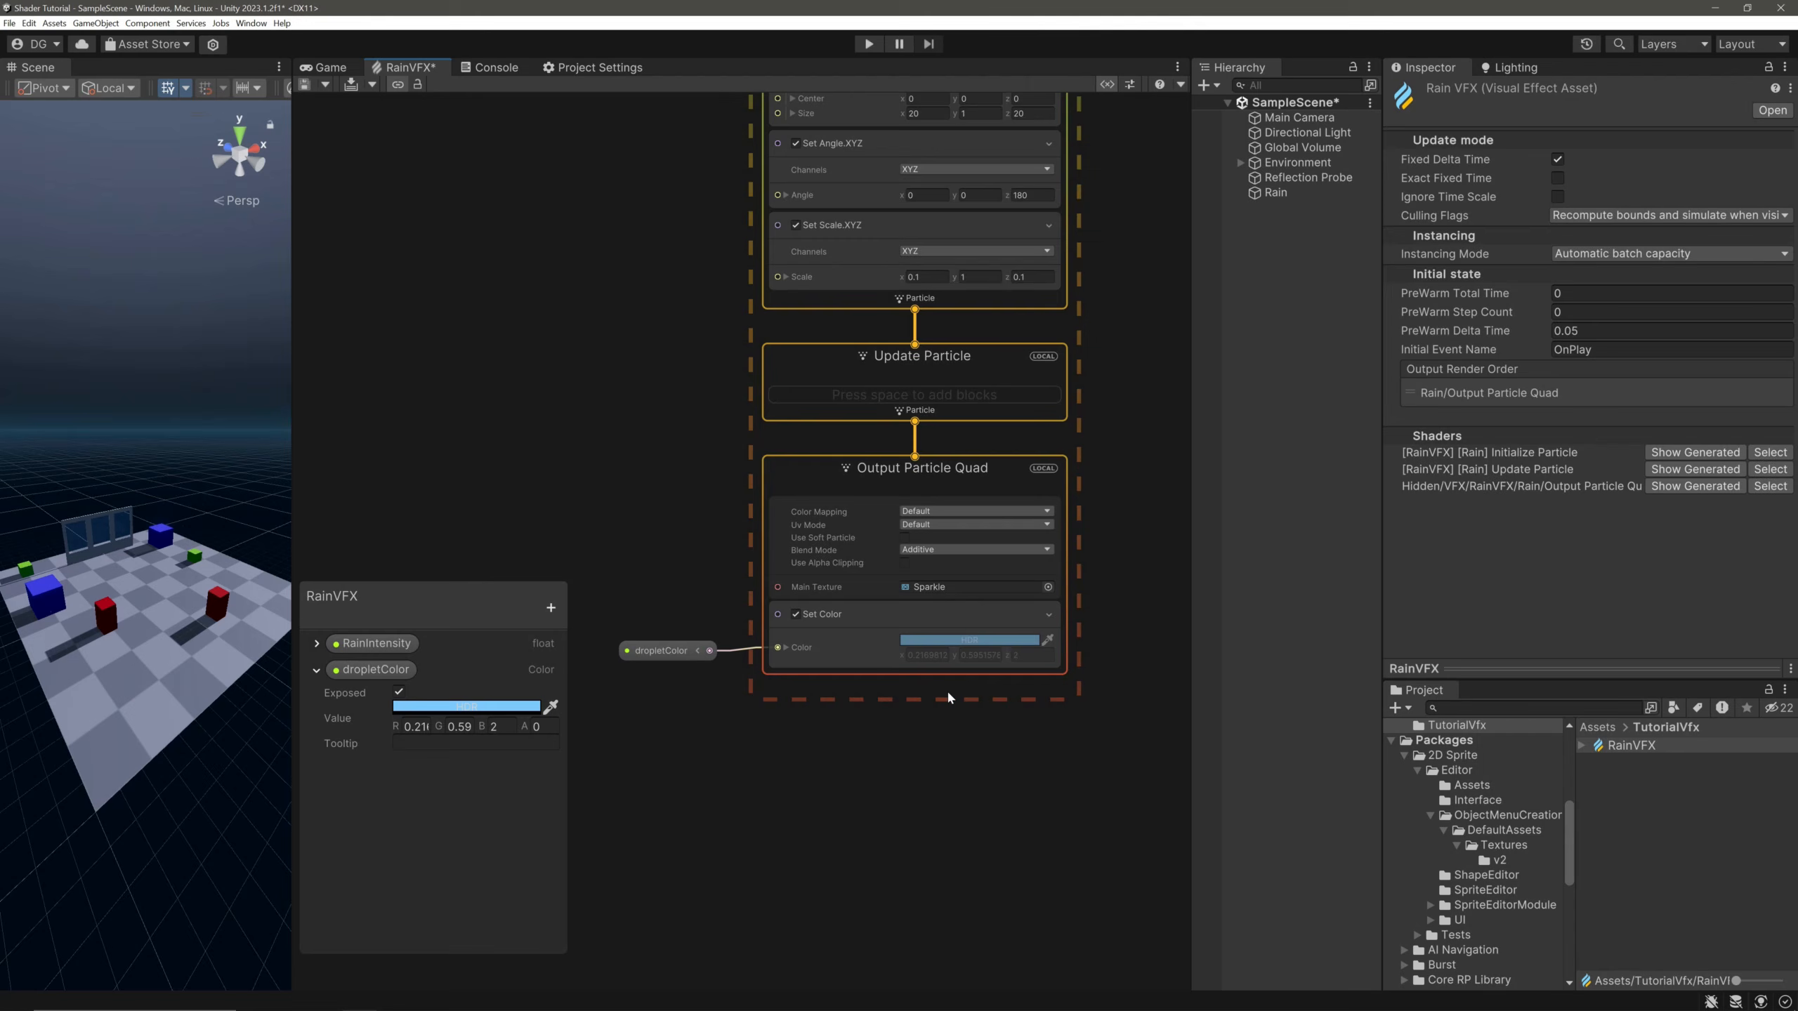
# Set the Set Scale block's x, y and z to 5 and look at the rain particles from the side.
pyautogui.click(925, 276)
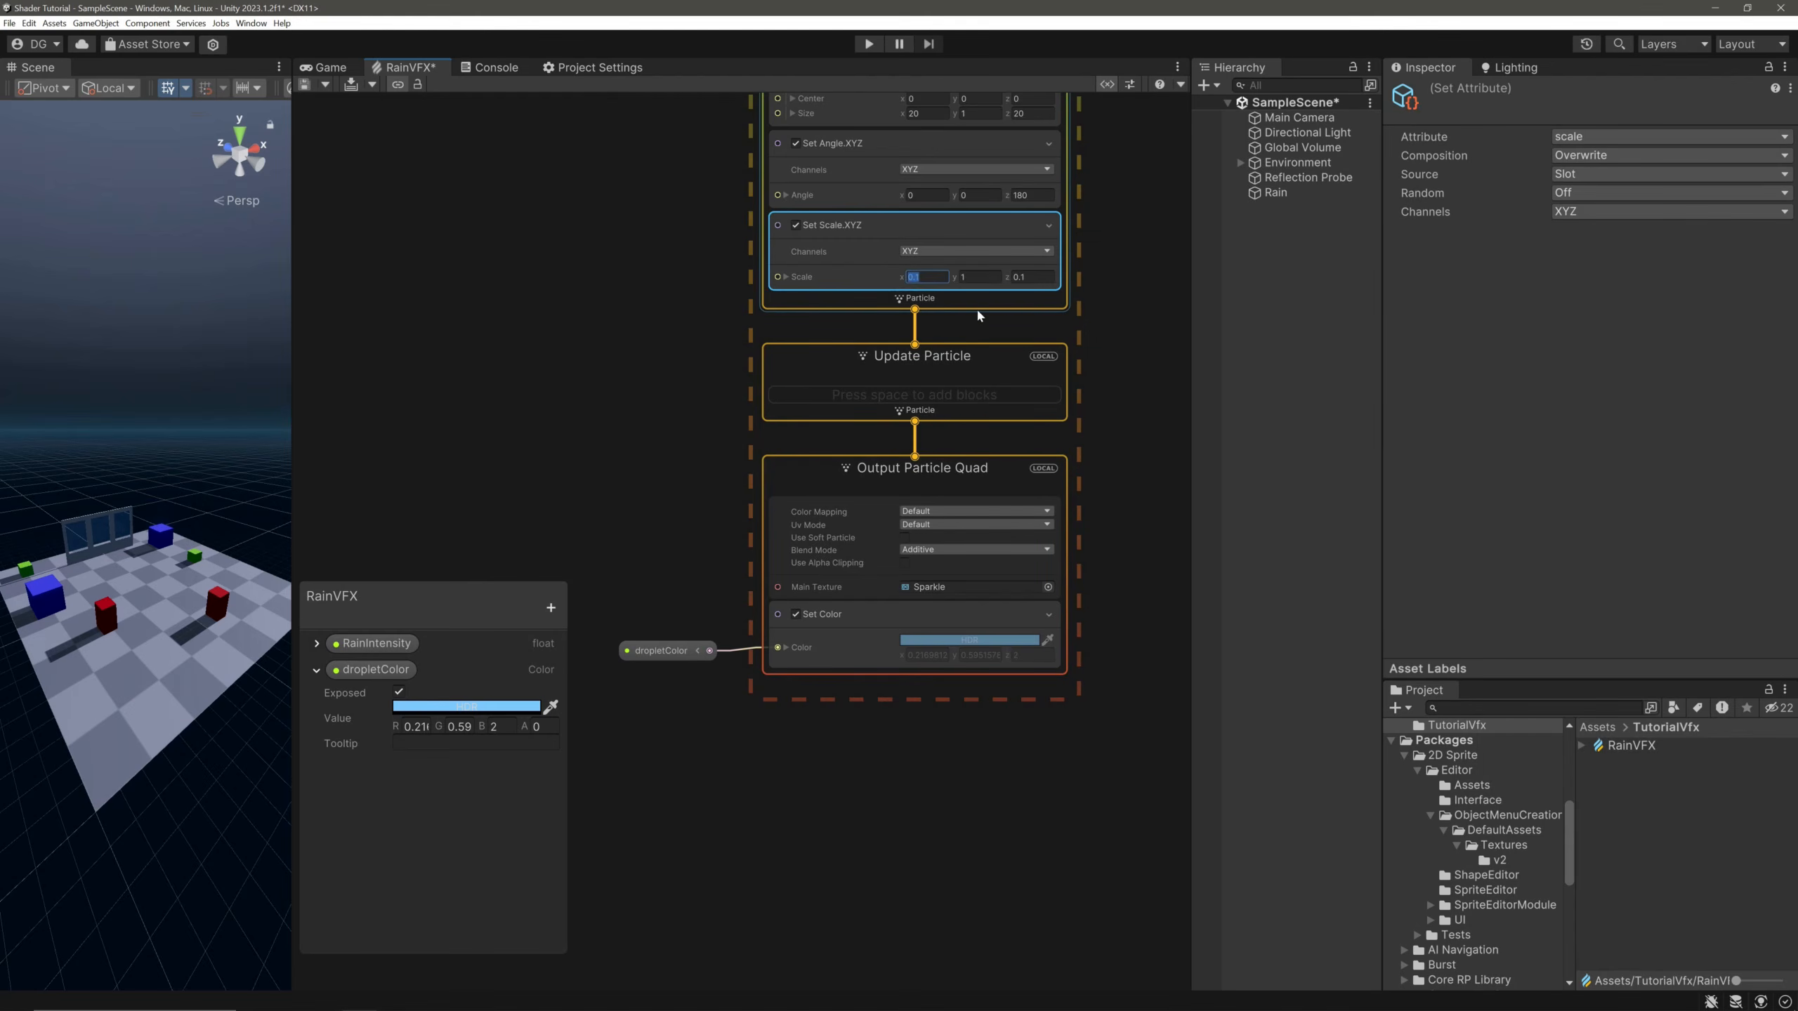
pyautogui.write('5')
pyautogui.press('Tab')
pyautogui.write('5')
pyautogui.press('Tab')
pyautogui.write('5')
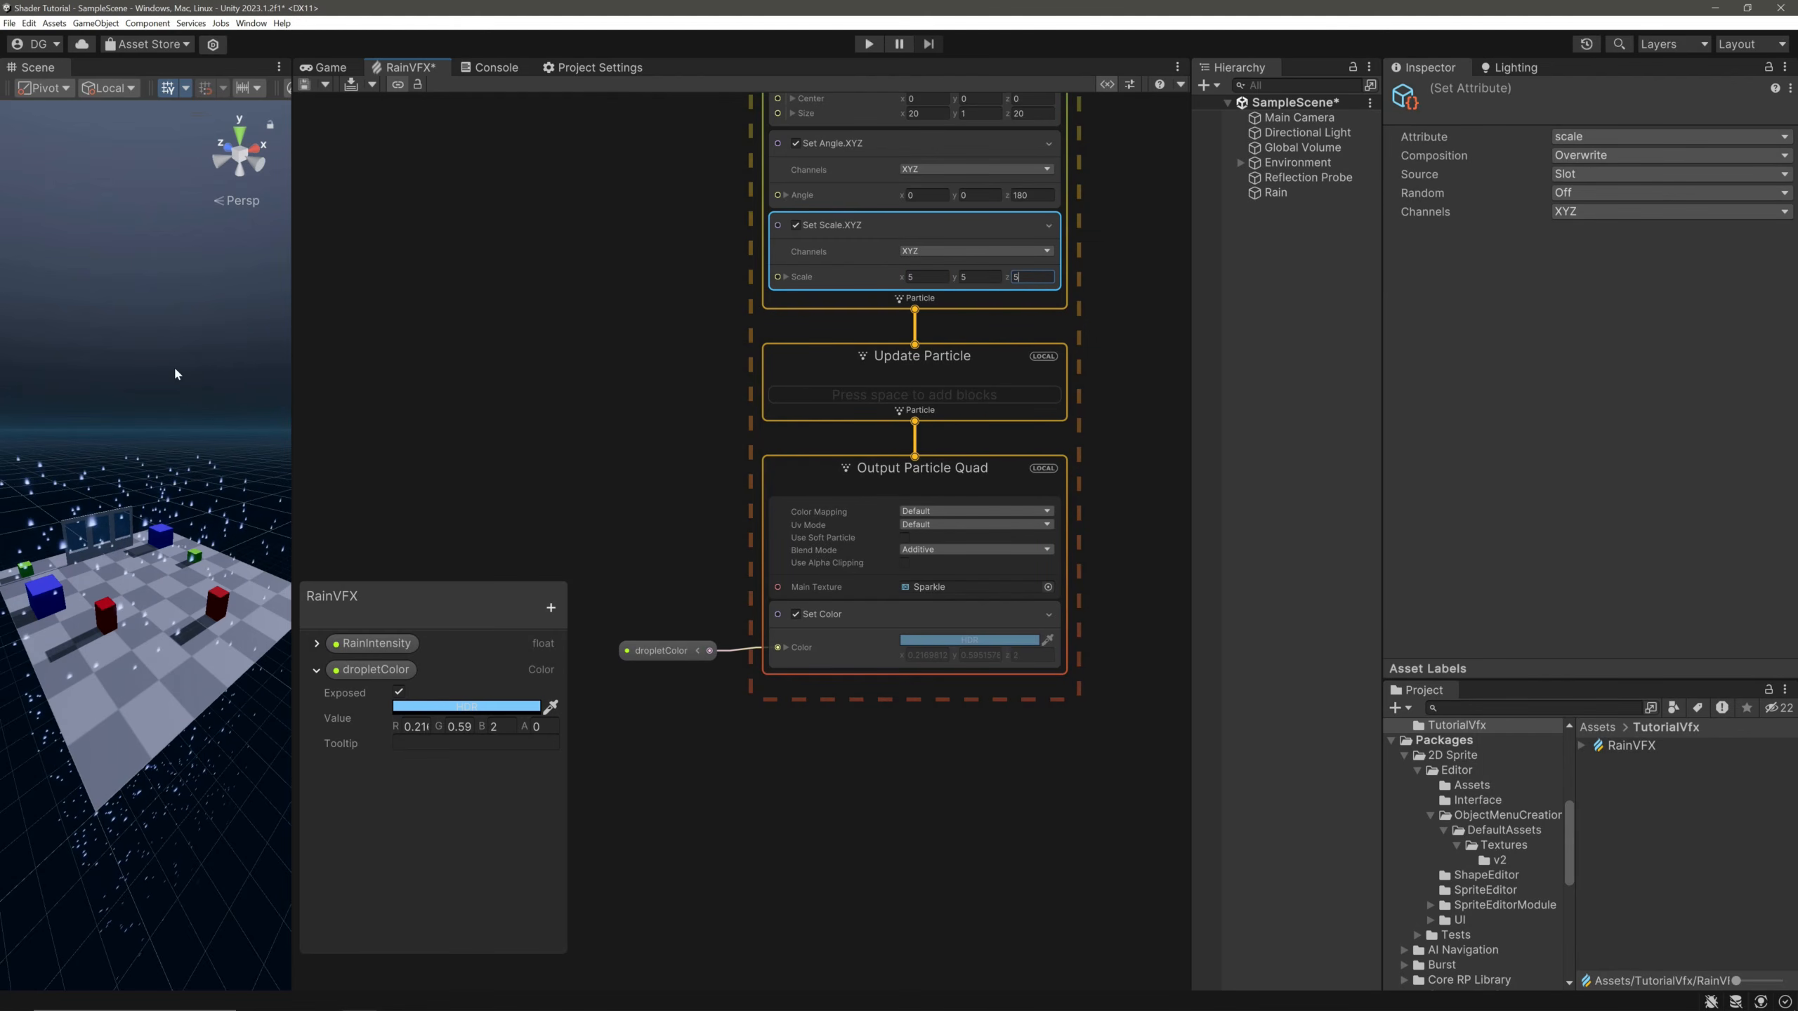
pyautogui.keyDown('alt'); pyautogui.moveTo(177, 373); pyautogui.dragTo(234, 297); pyautogui.keyUp('alt')
pyautogui.click(238, 154)
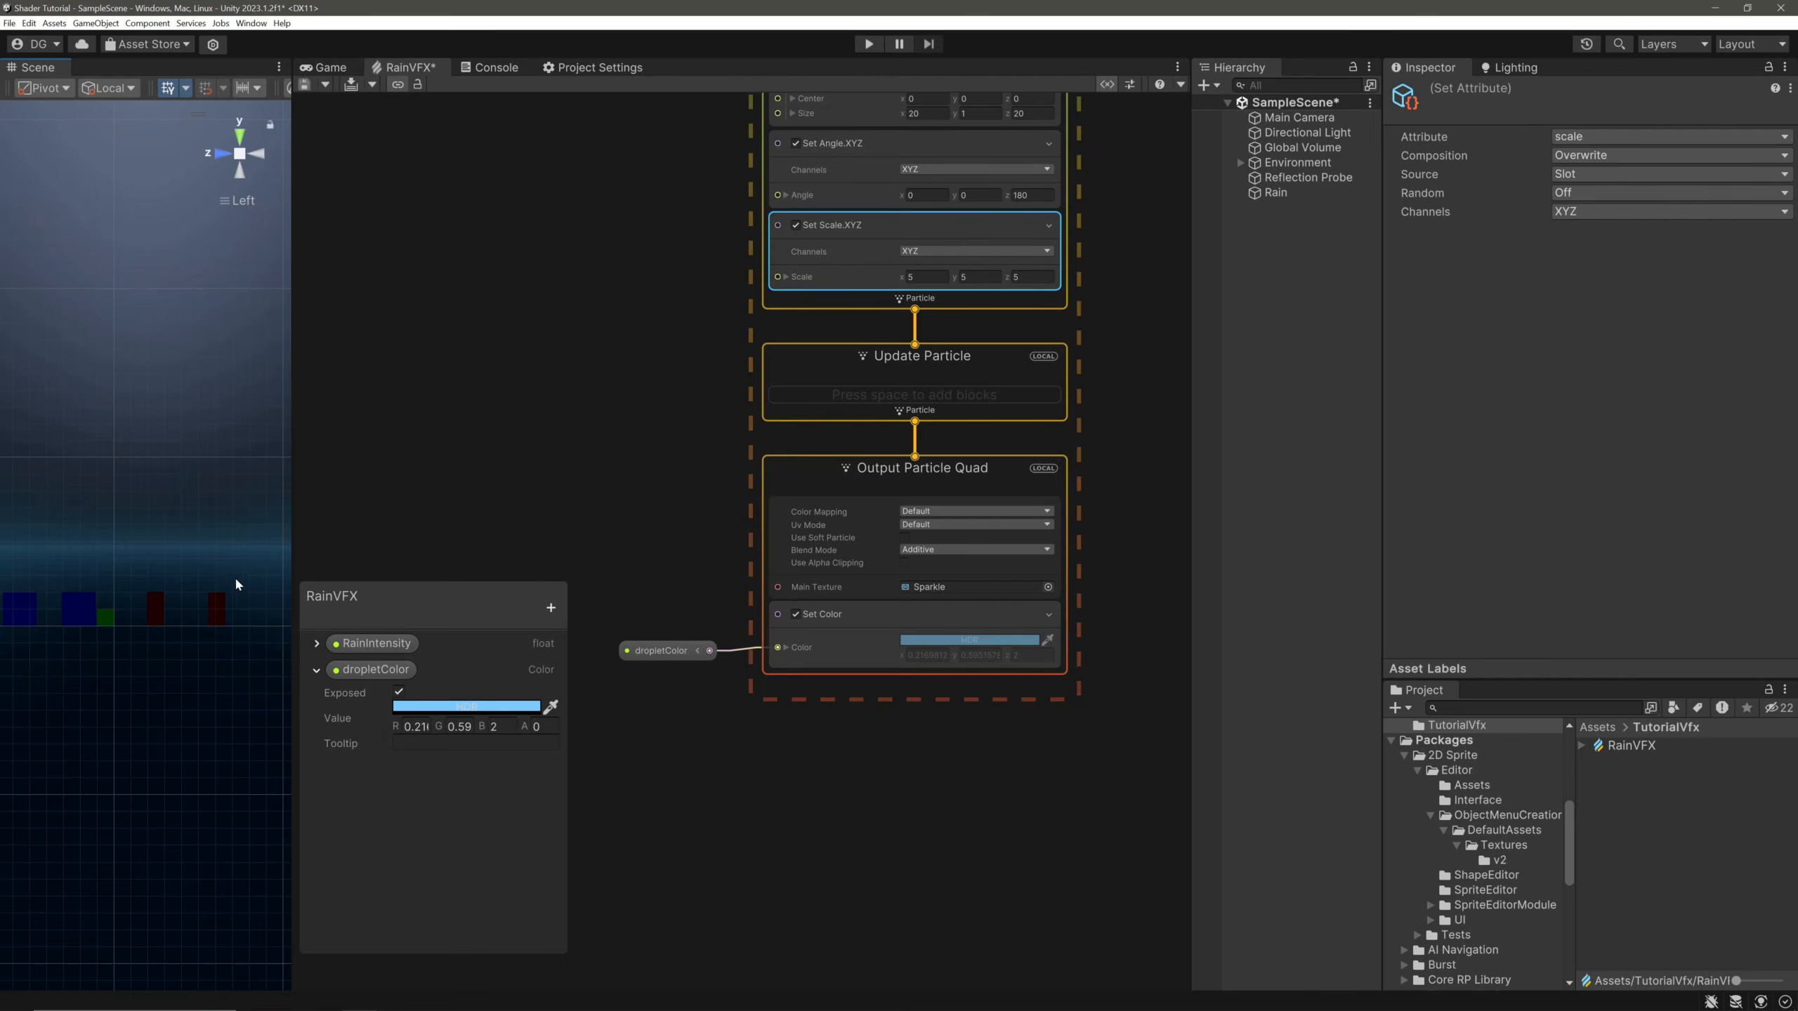
# Add an Orient: Face Camera Position block below Set Color in the Output Particle Quad context.
pyautogui.click(834, 648)
pyautogui.press('space')
pyautogui.write('ori')
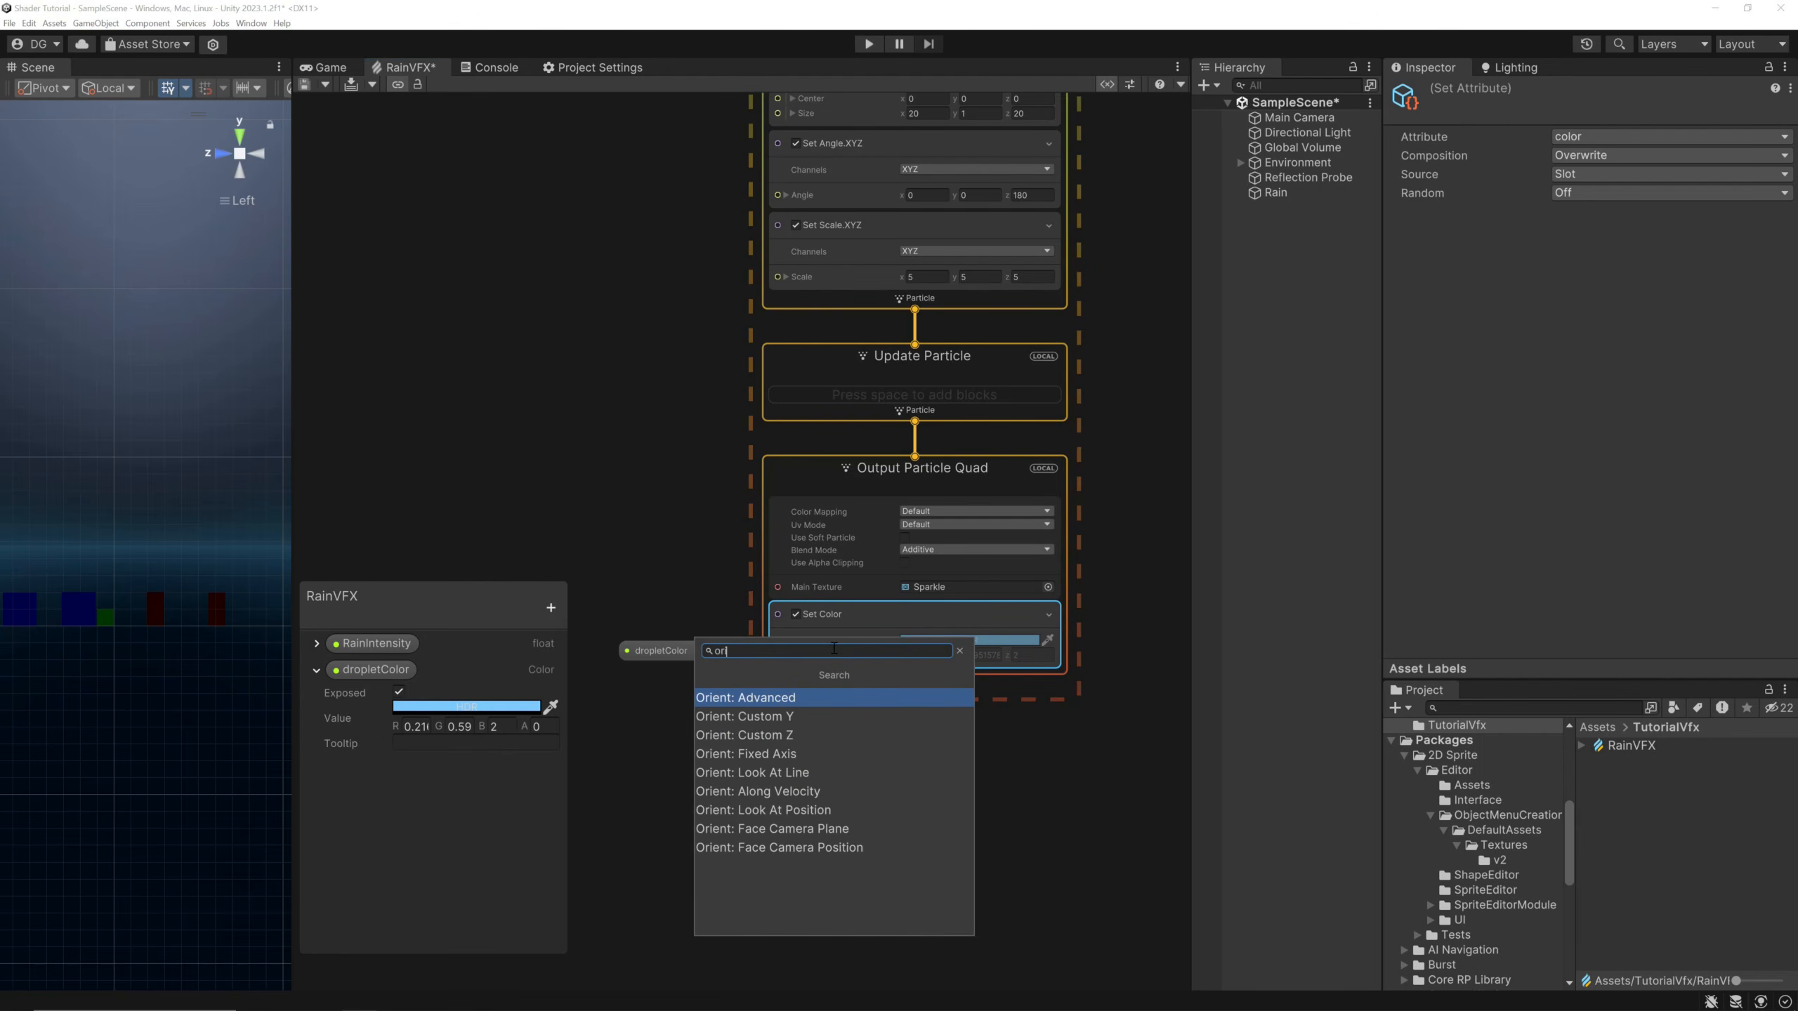
pyautogui.click(842, 847)
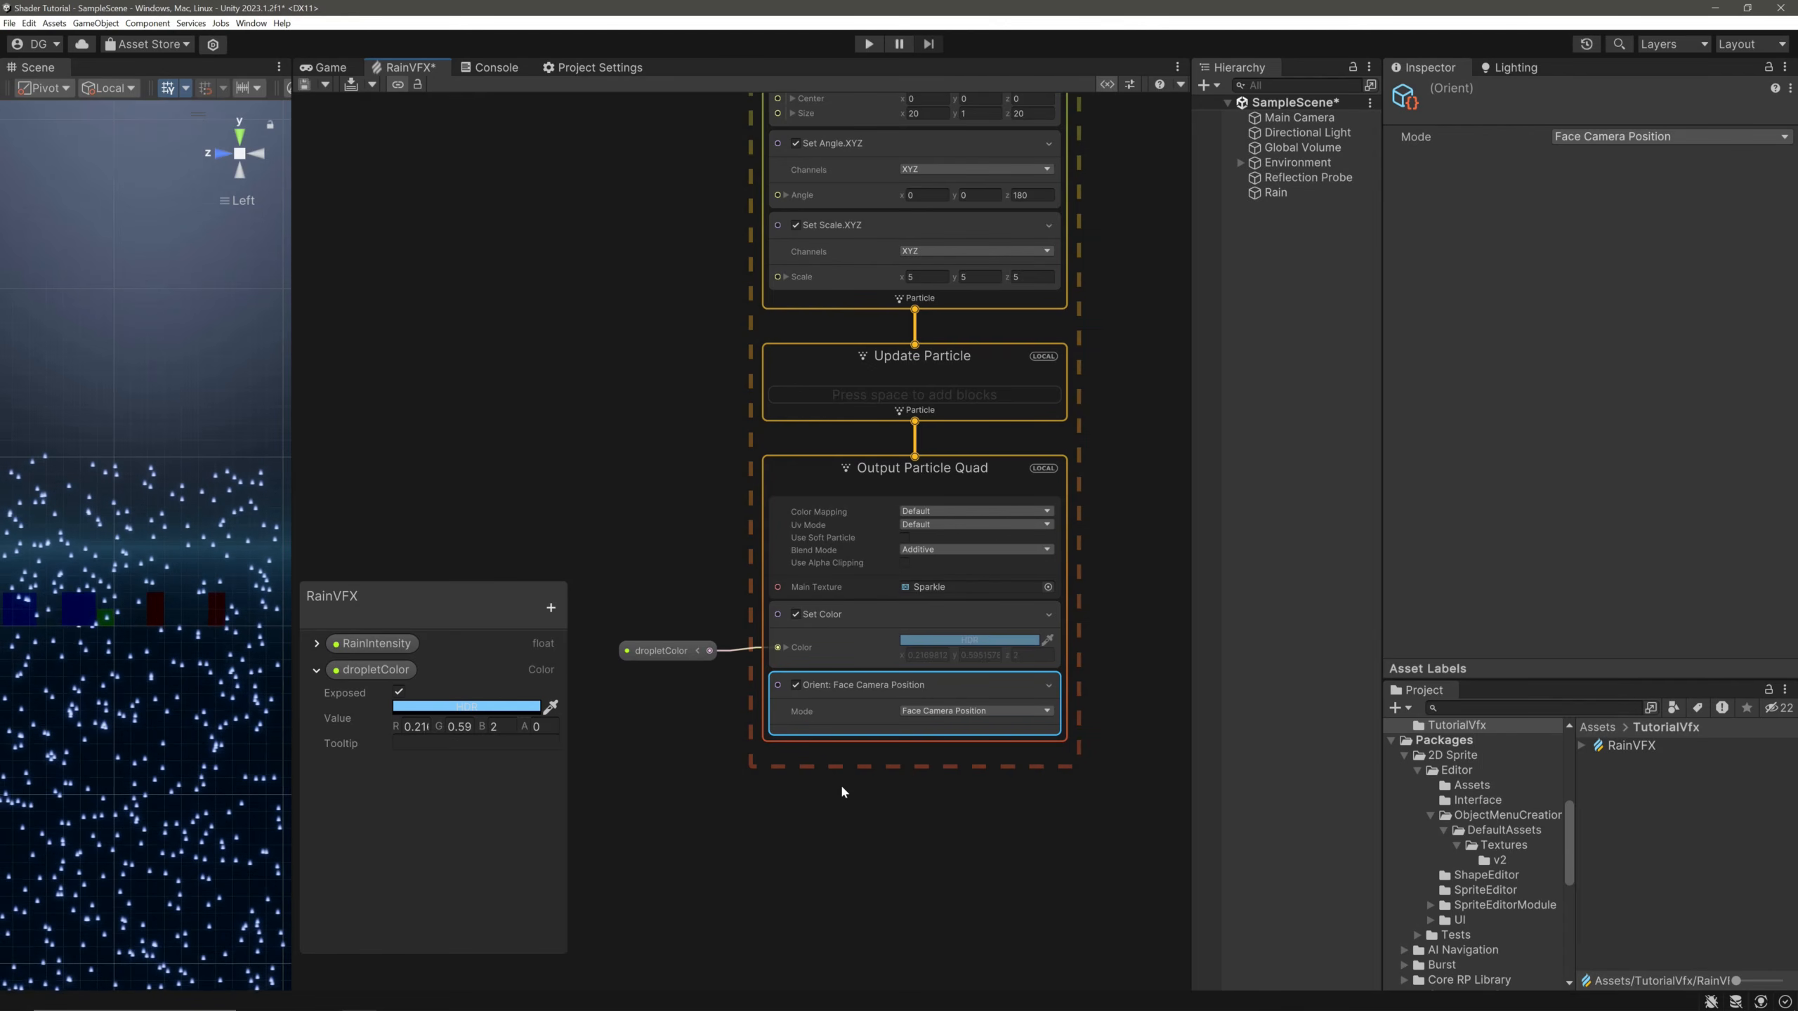
# Set the Set Scale block's values to x 0.1, y 1, z 0.1.
pyautogui.moveTo(998, 432); pyautogui.dragTo(967, 541, button='middle')
pyautogui.click(896, 387)
pyautogui.write('.1')
pyautogui.press('Tab')
pyautogui.write('1')
pyautogui.press('Tab')
pyautogui.write('.1')
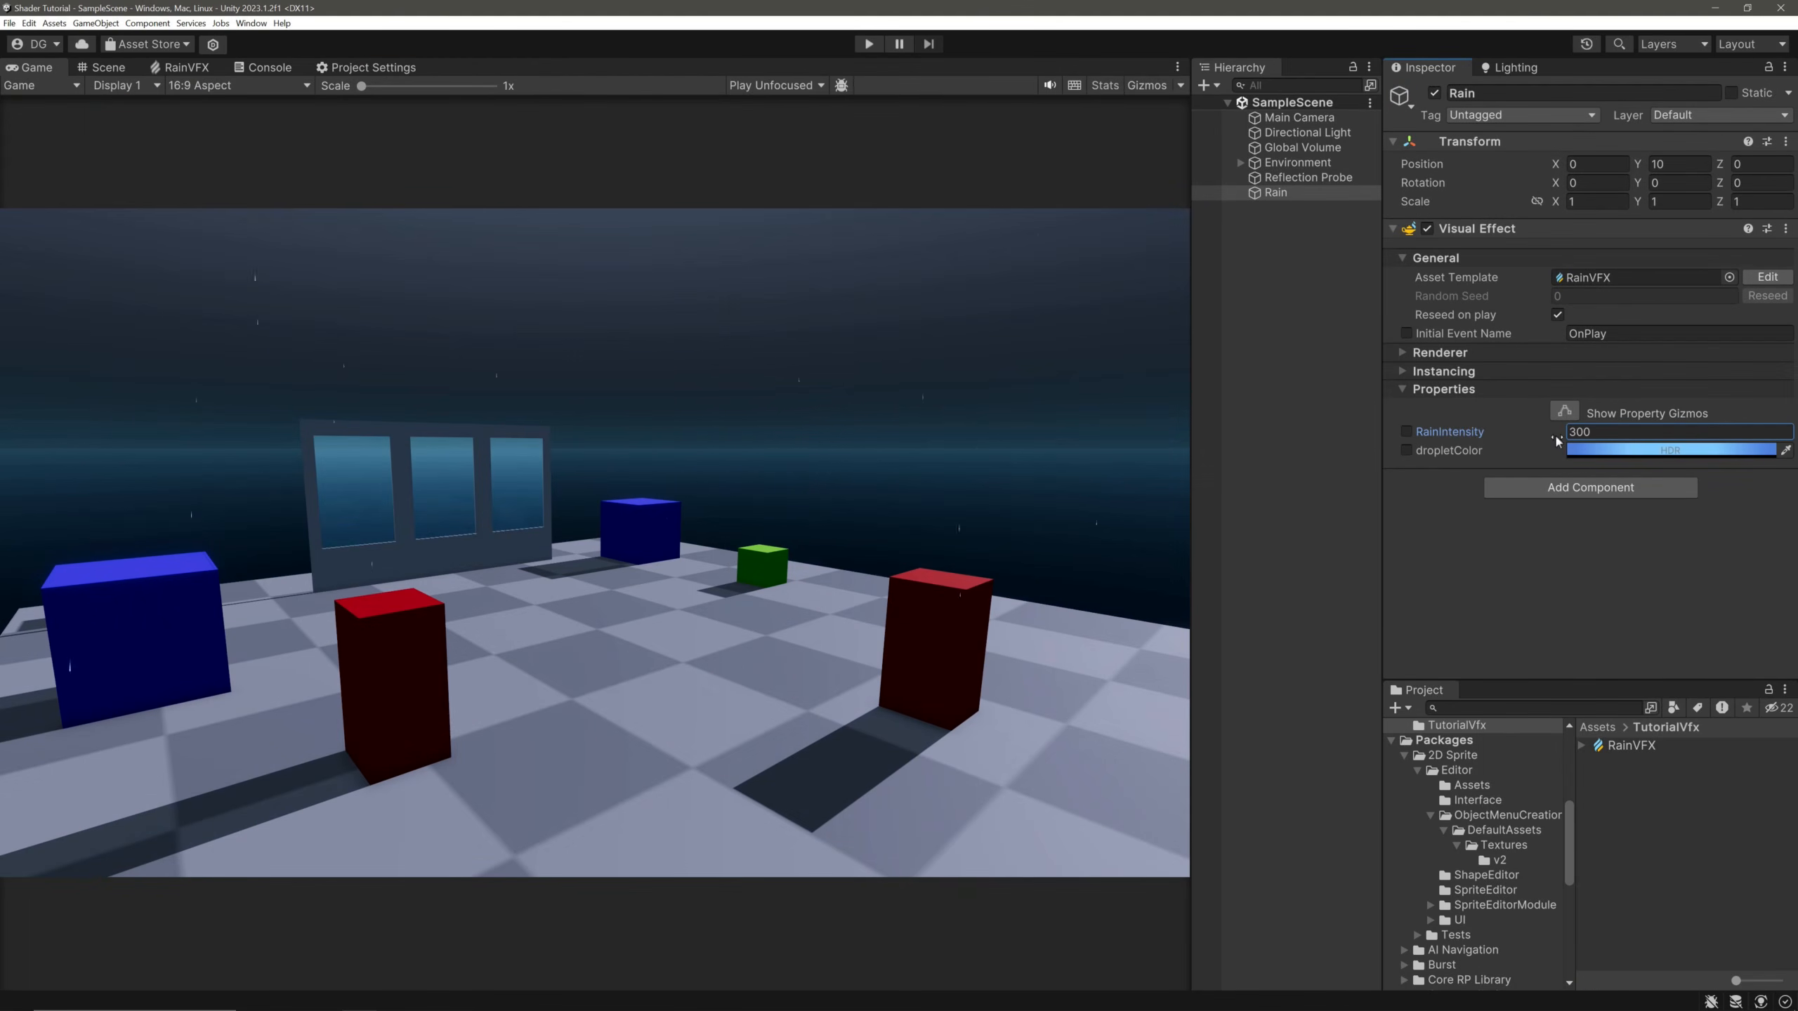
# Override the Rain object's RainIntensity with 1000 and save the scene.
pyautogui.click(1576, 432)
pyautogui.write('20')
pyautogui.press('BackSpace')
pyautogui.press('BackSpace')
pyautogui.write('1000')
pyautogui.hotkey('ctrl', 's')
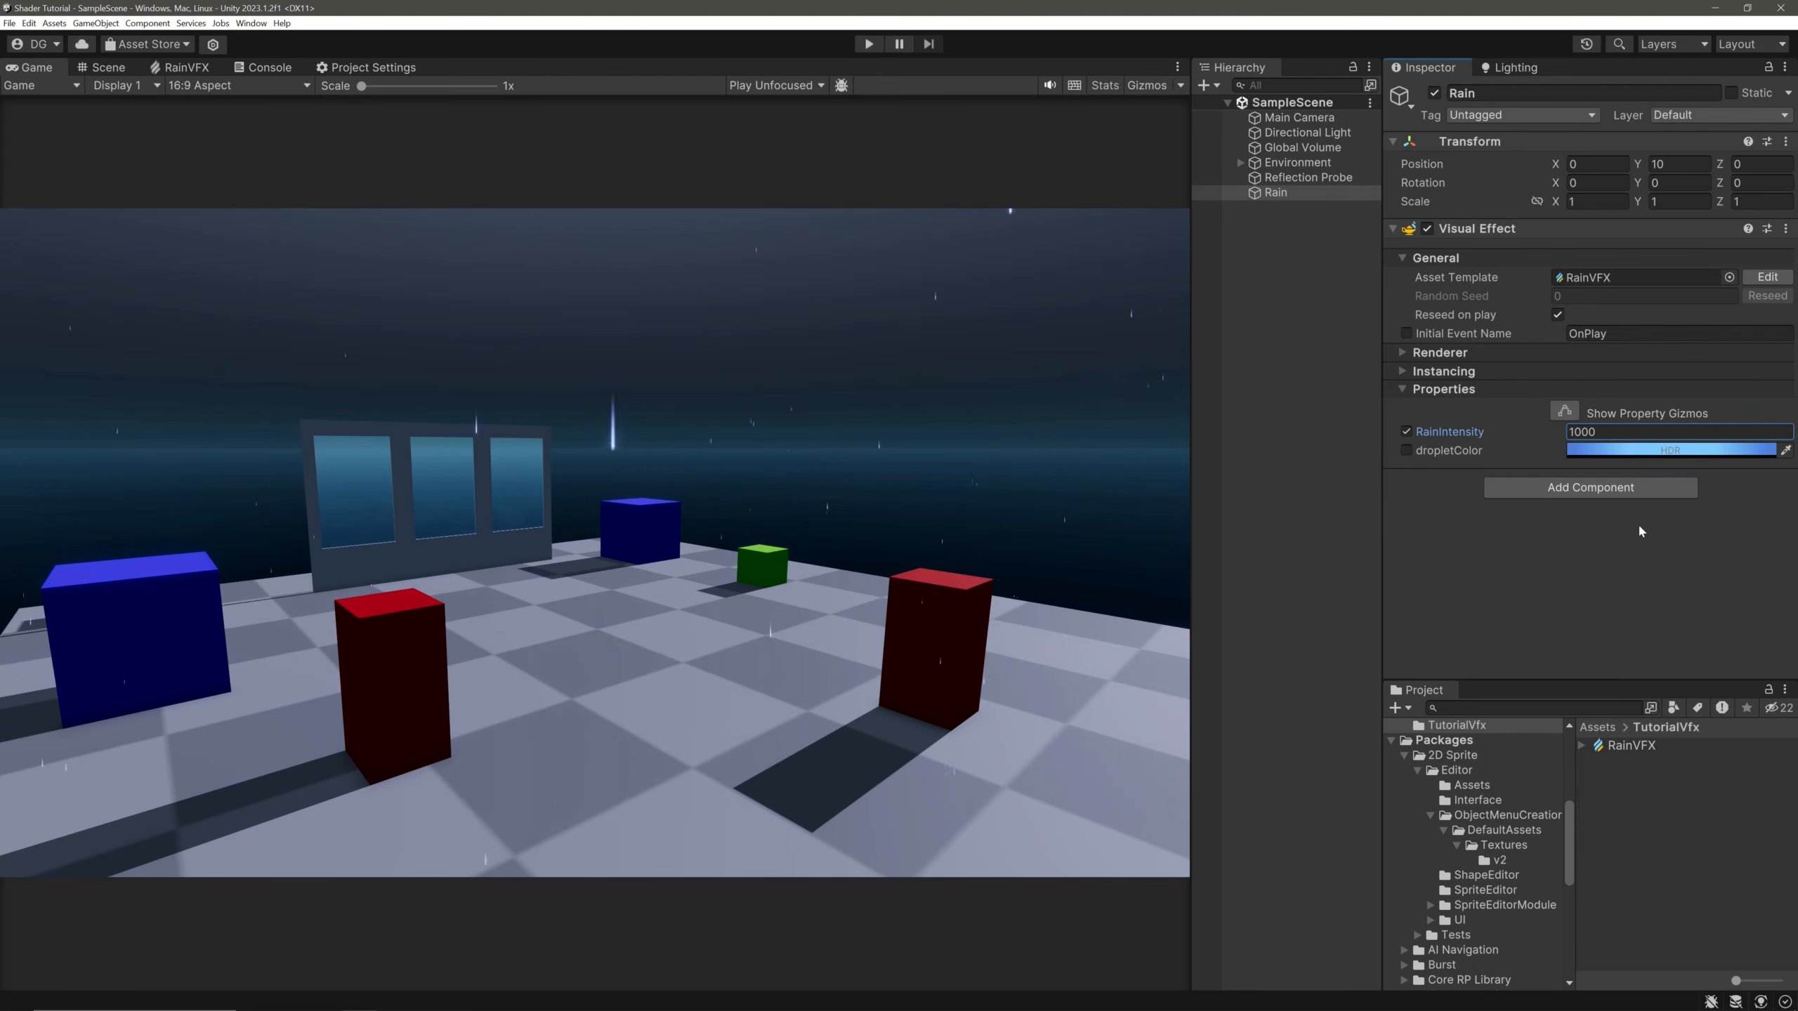